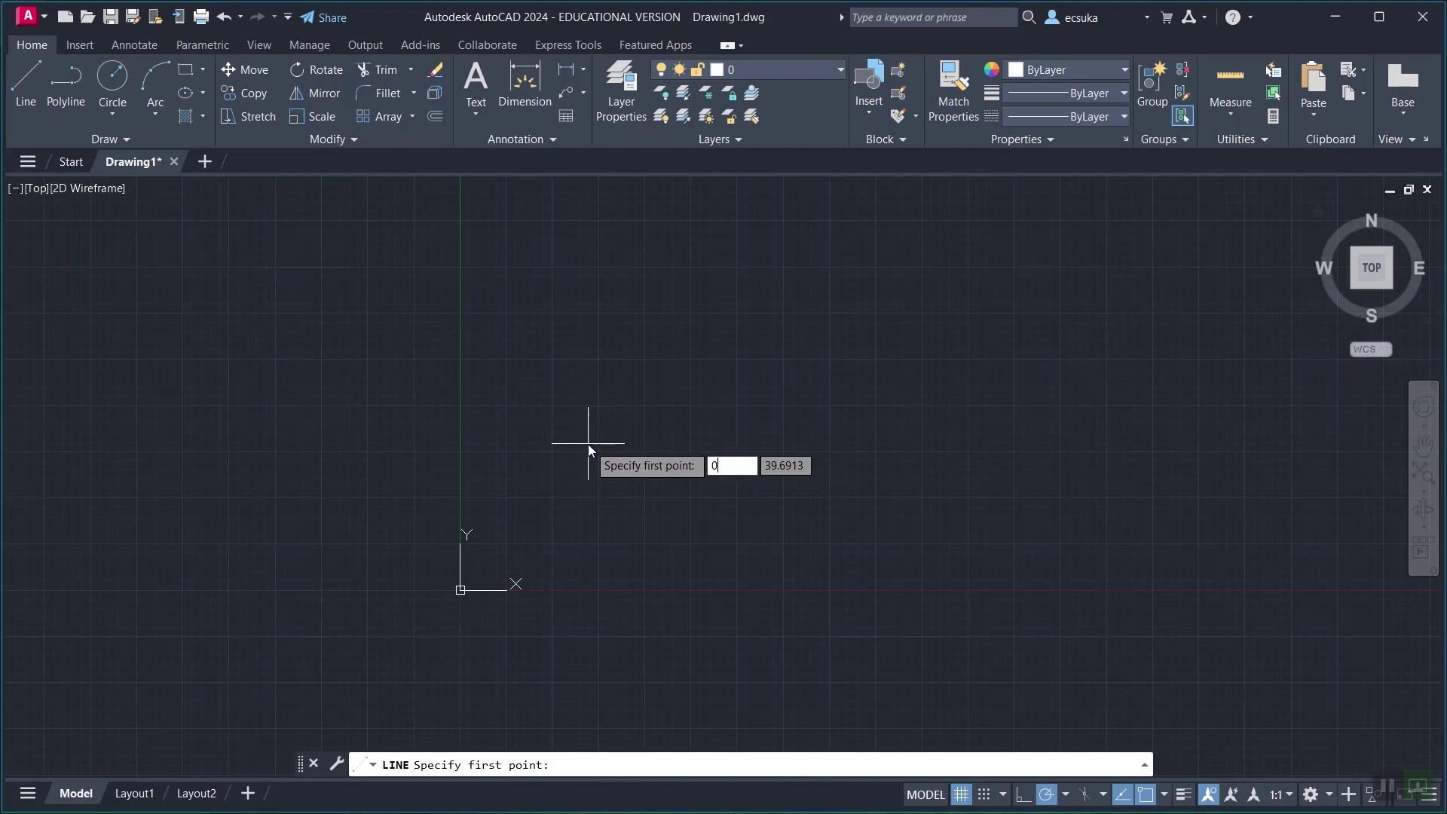
Draw a vertical line 180 units long upward from the origin (0,0).
key(Tab)
text(0)
key(Return)
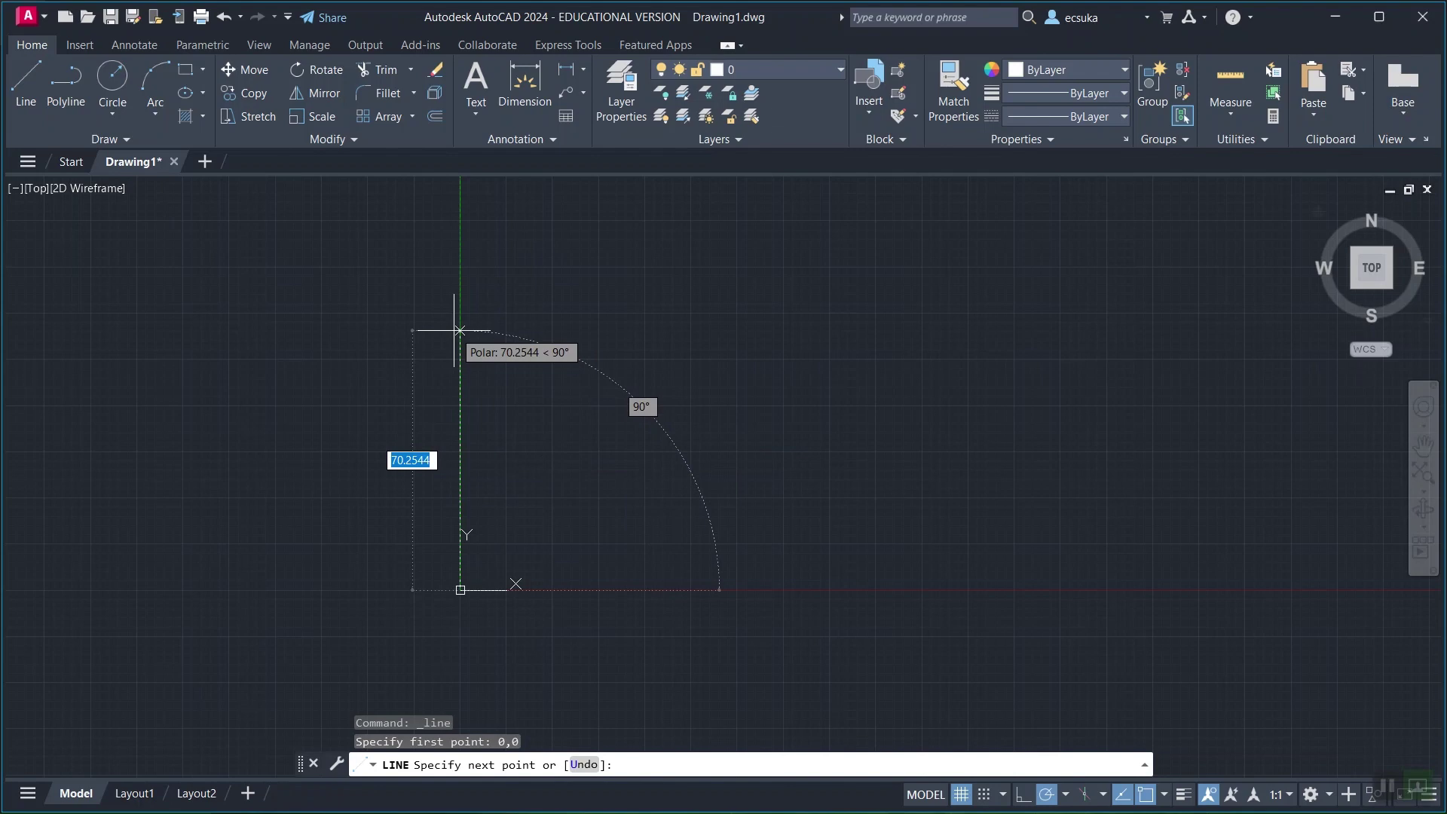
text(1)
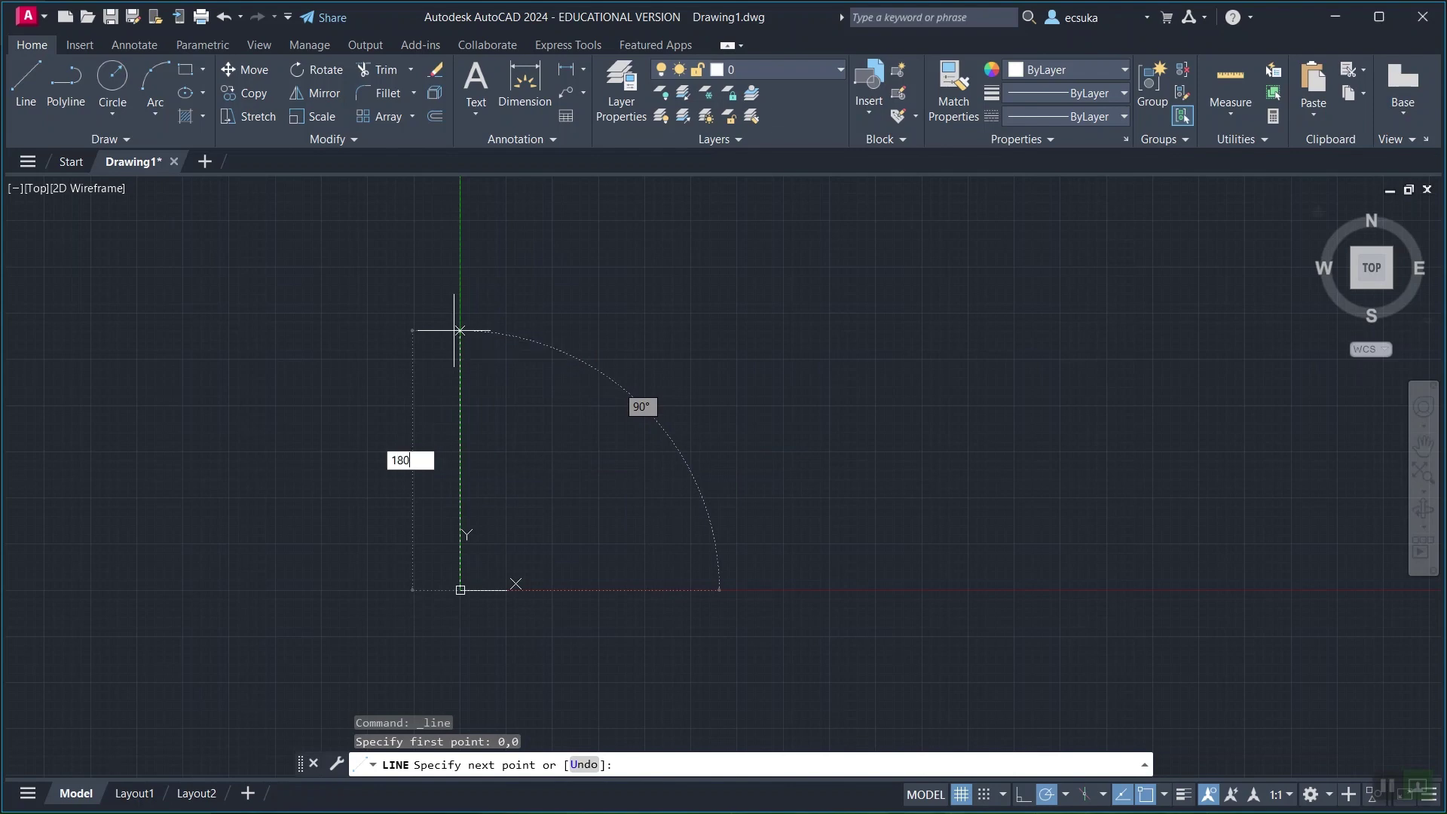
text(80)
key(Return)
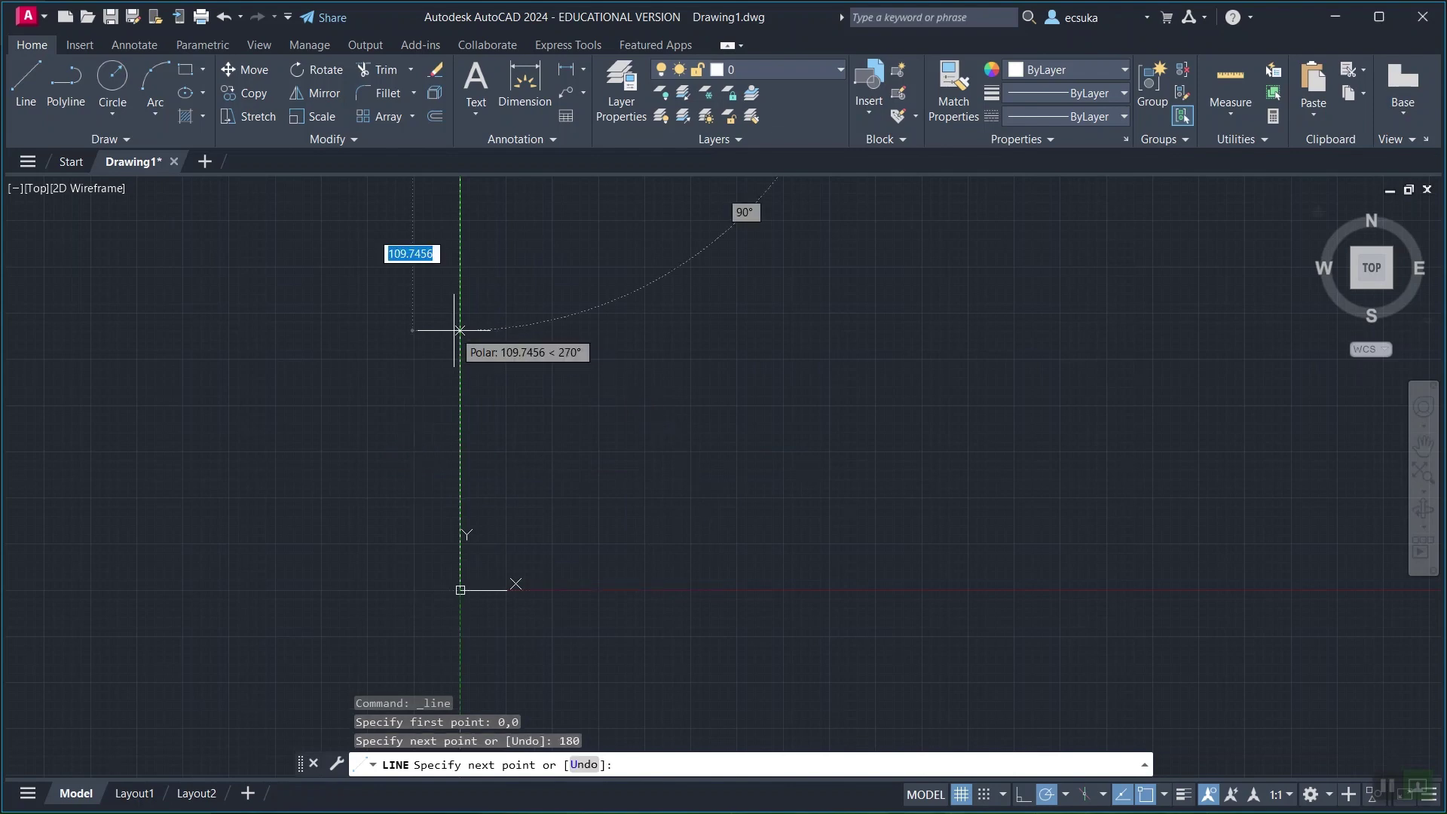
key(Escape)
scroll(702, 404, up, 4)
scroll(699, 402, down, 12)
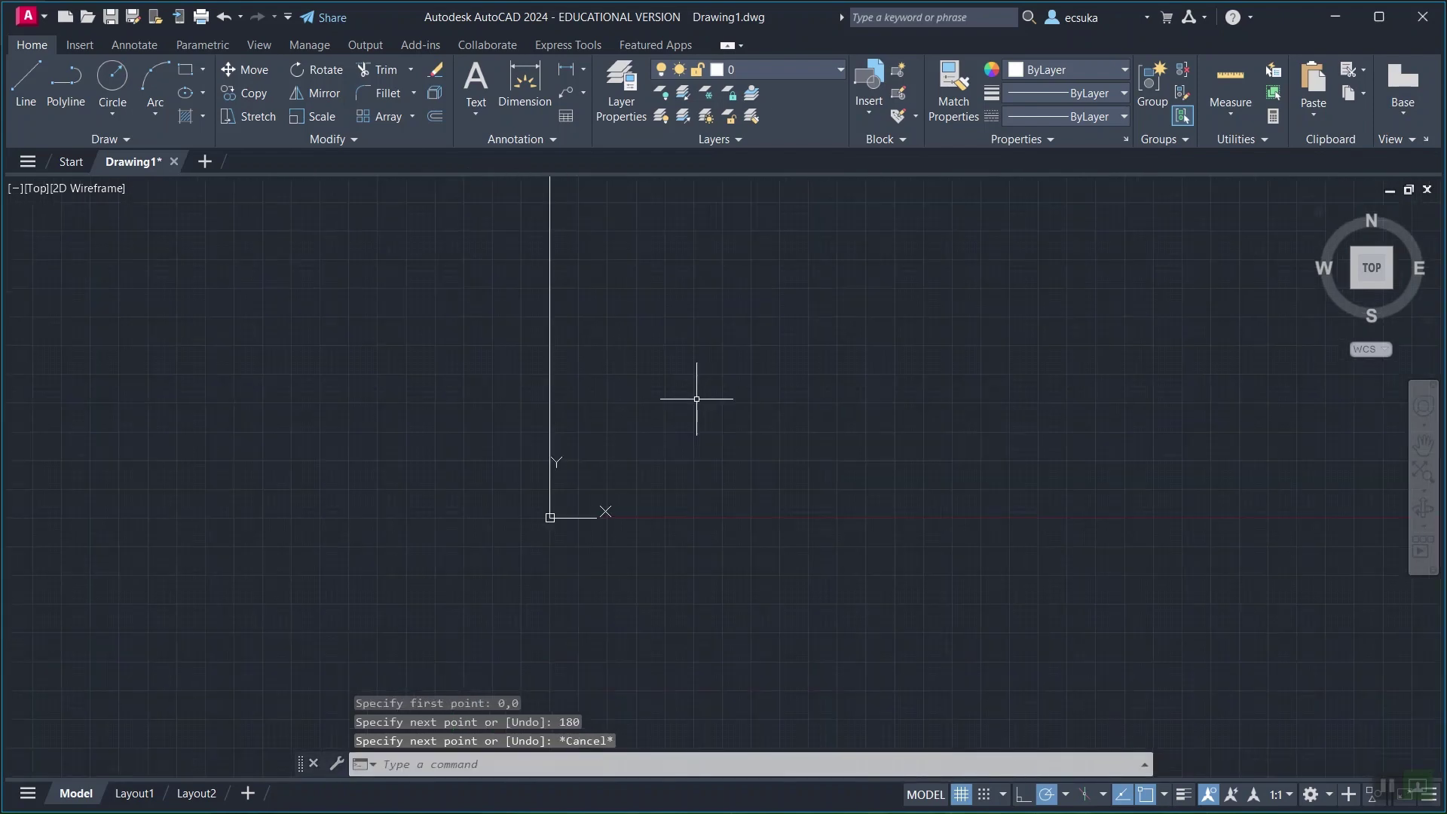
Draw a horizontal line 250 units long to the right from the vertical line's upper end.
middle_drag(732, 330, 610, 445)
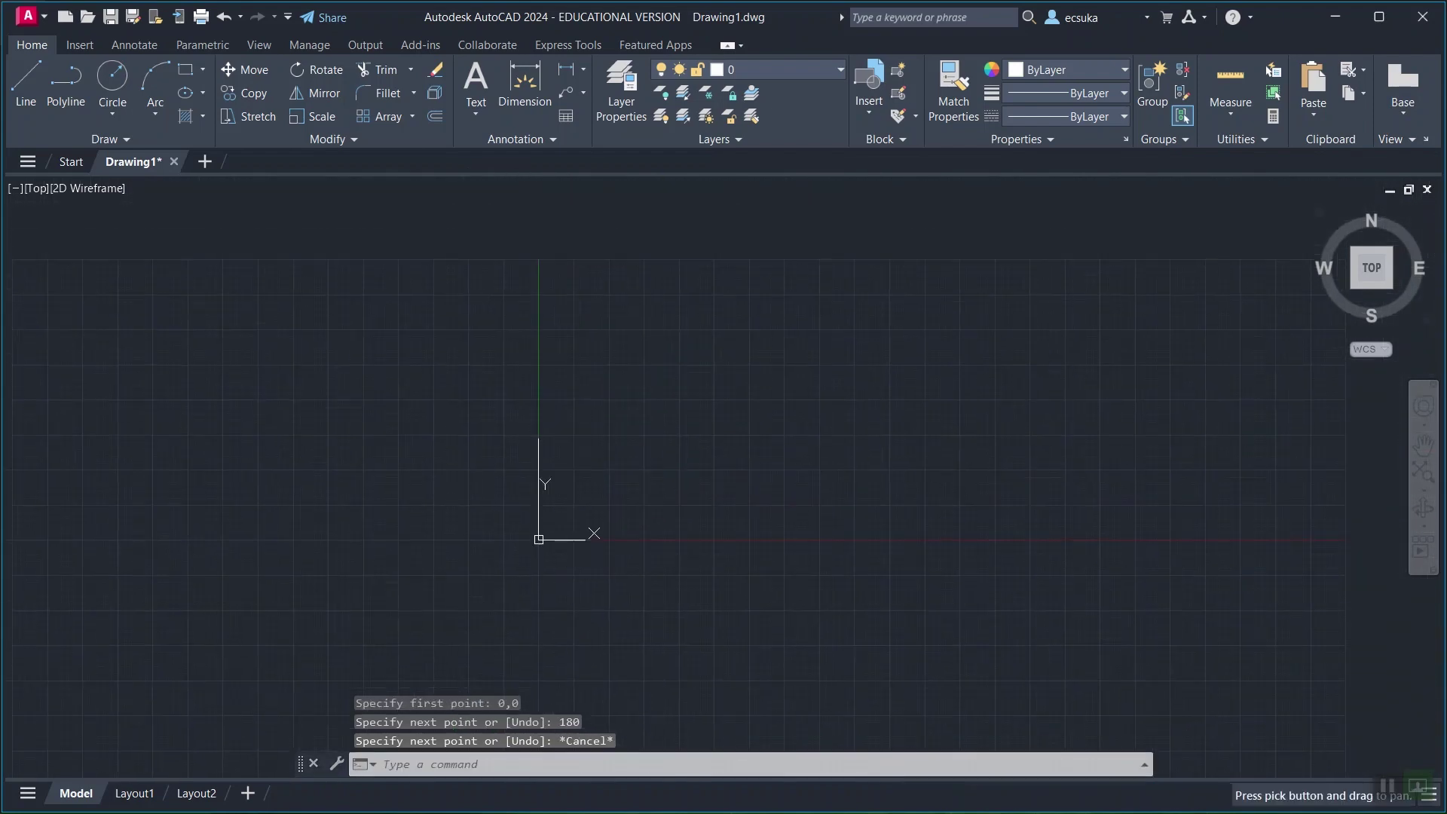
click(26, 84)
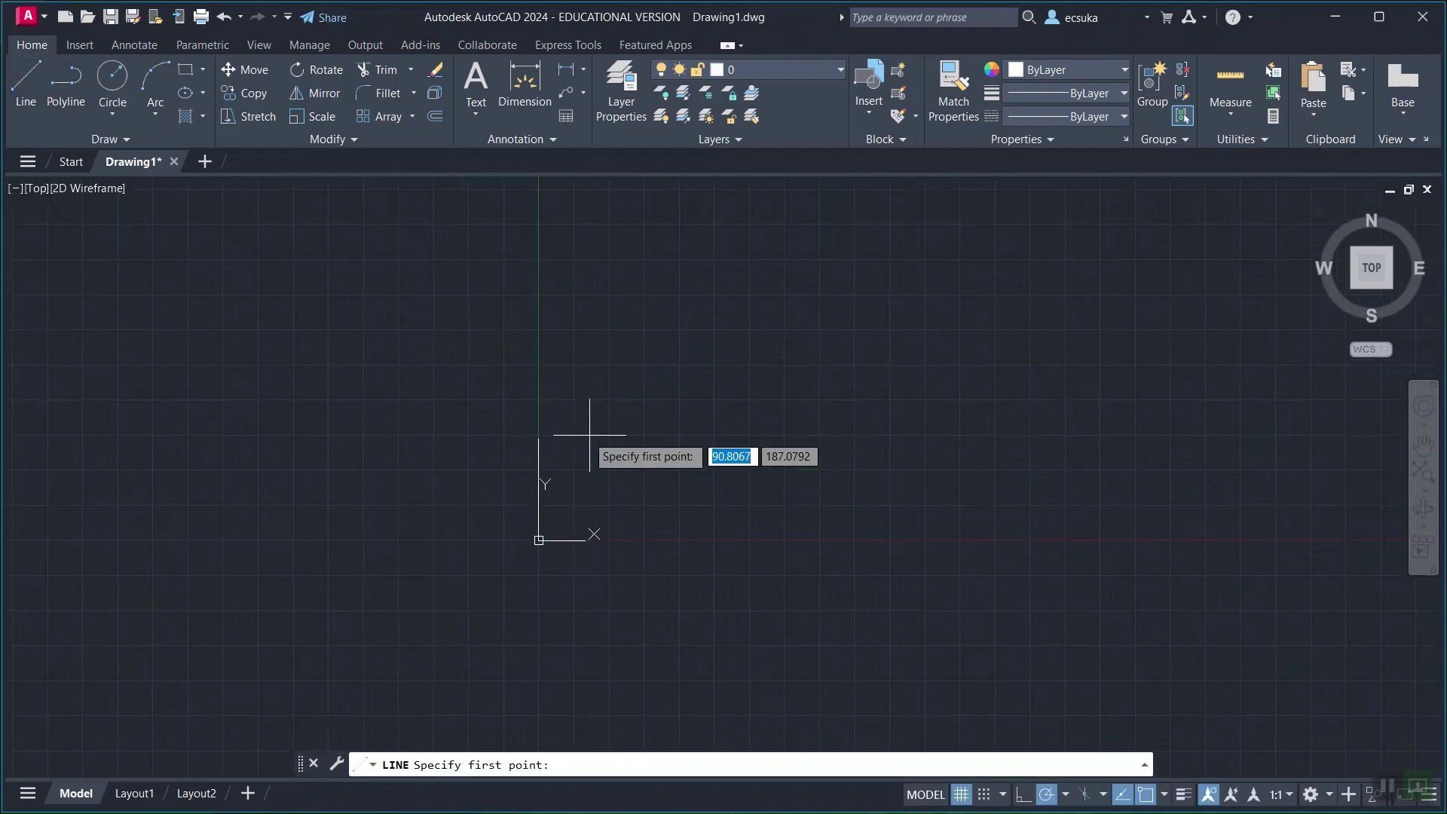
click(539, 439)
text(250)
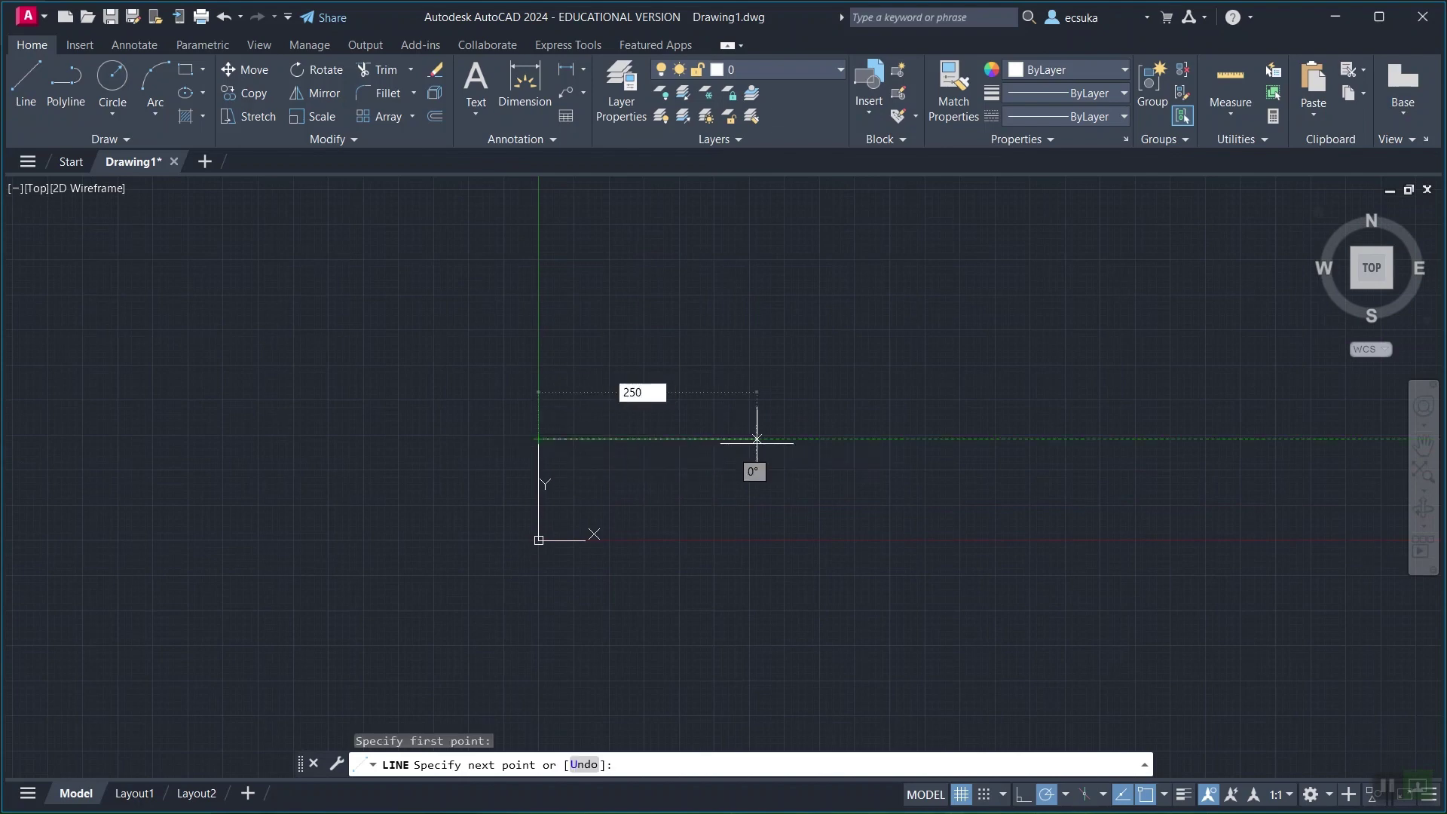
key(Return)
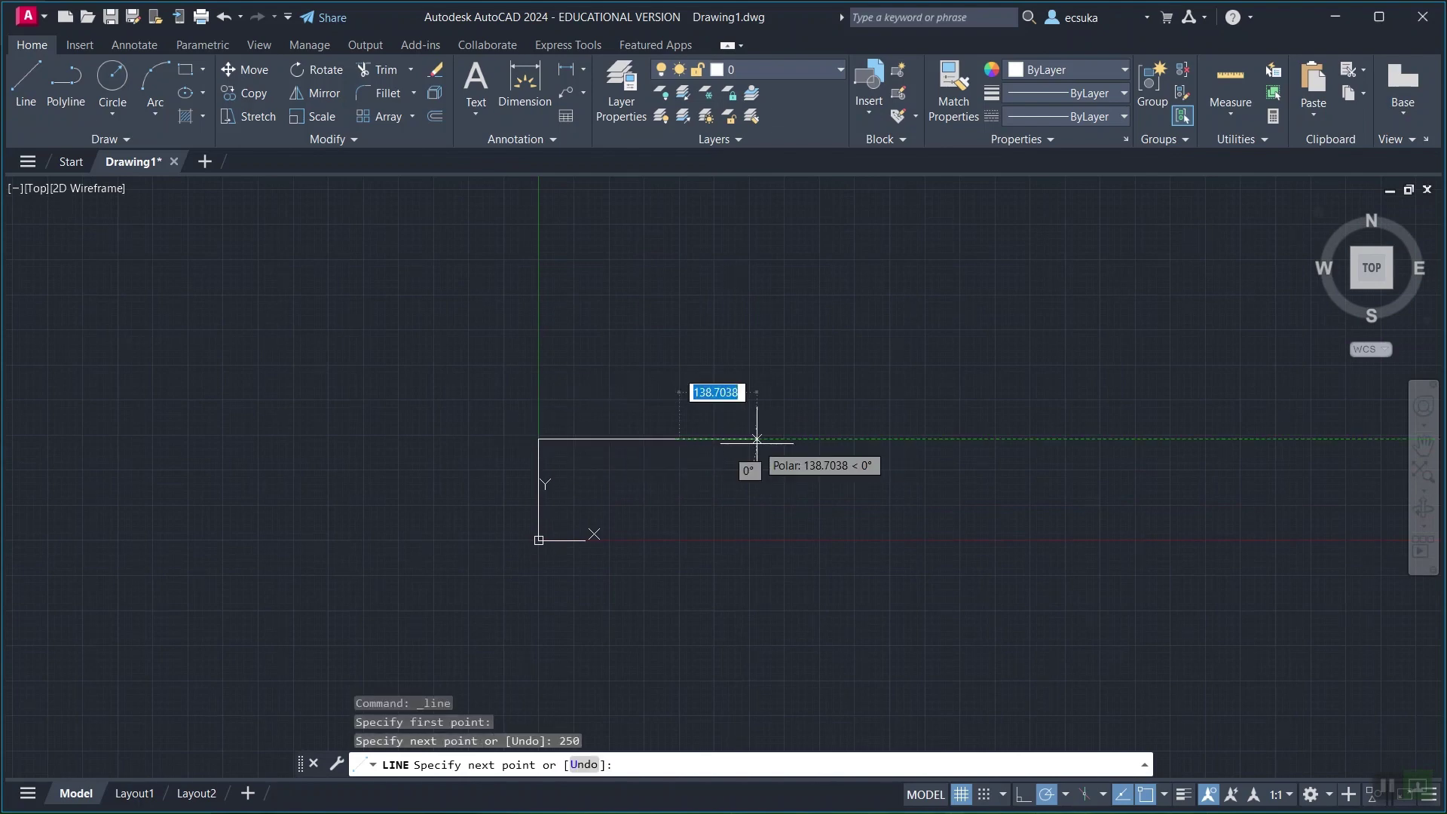
key(Escape)
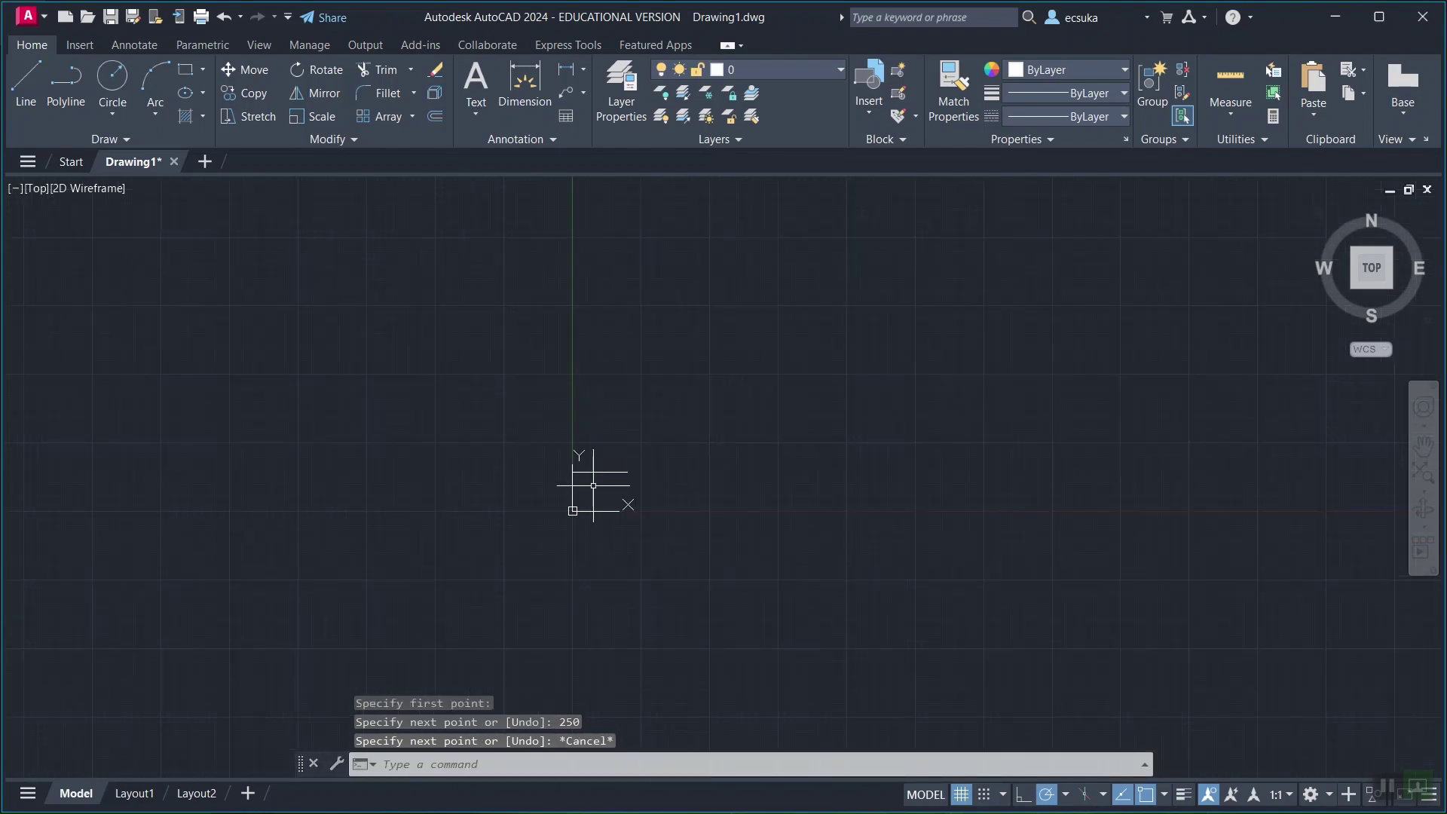
Create a rectangular array of the vertical line with 1 row and 50 columns spaced 5 units apart.
scroll(599, 479, up, 4)
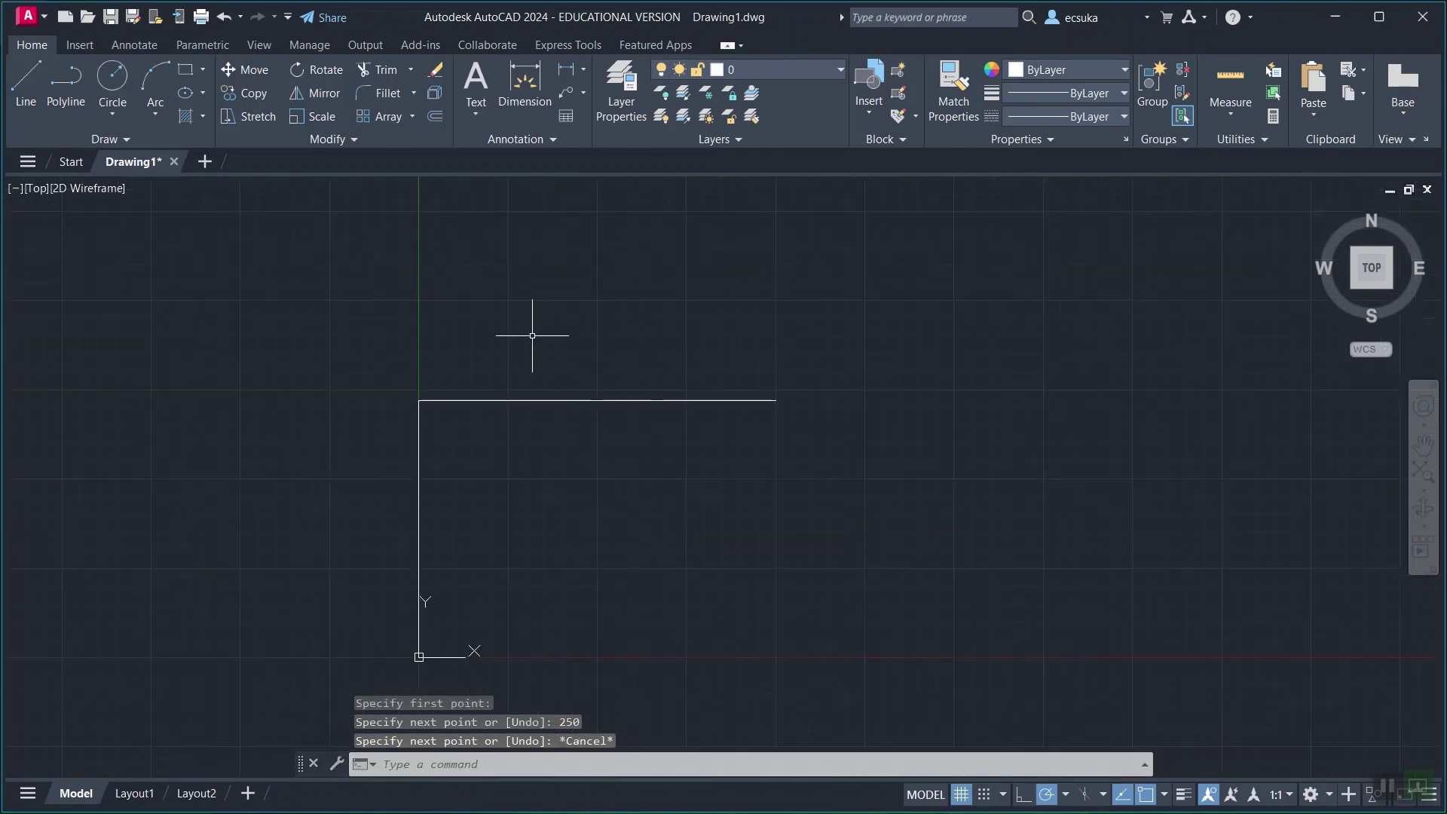
click(388, 117)
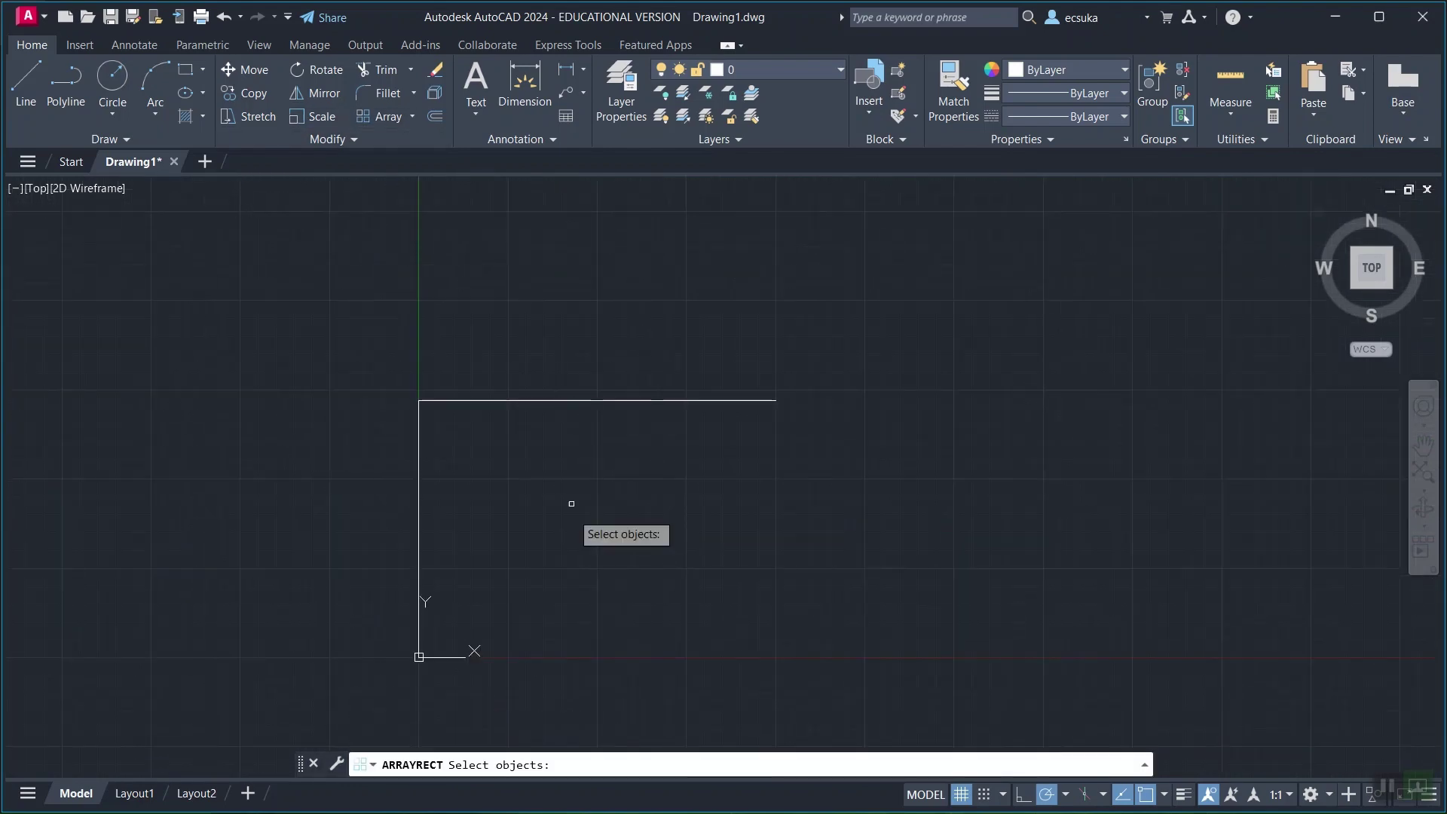
click(422, 483)
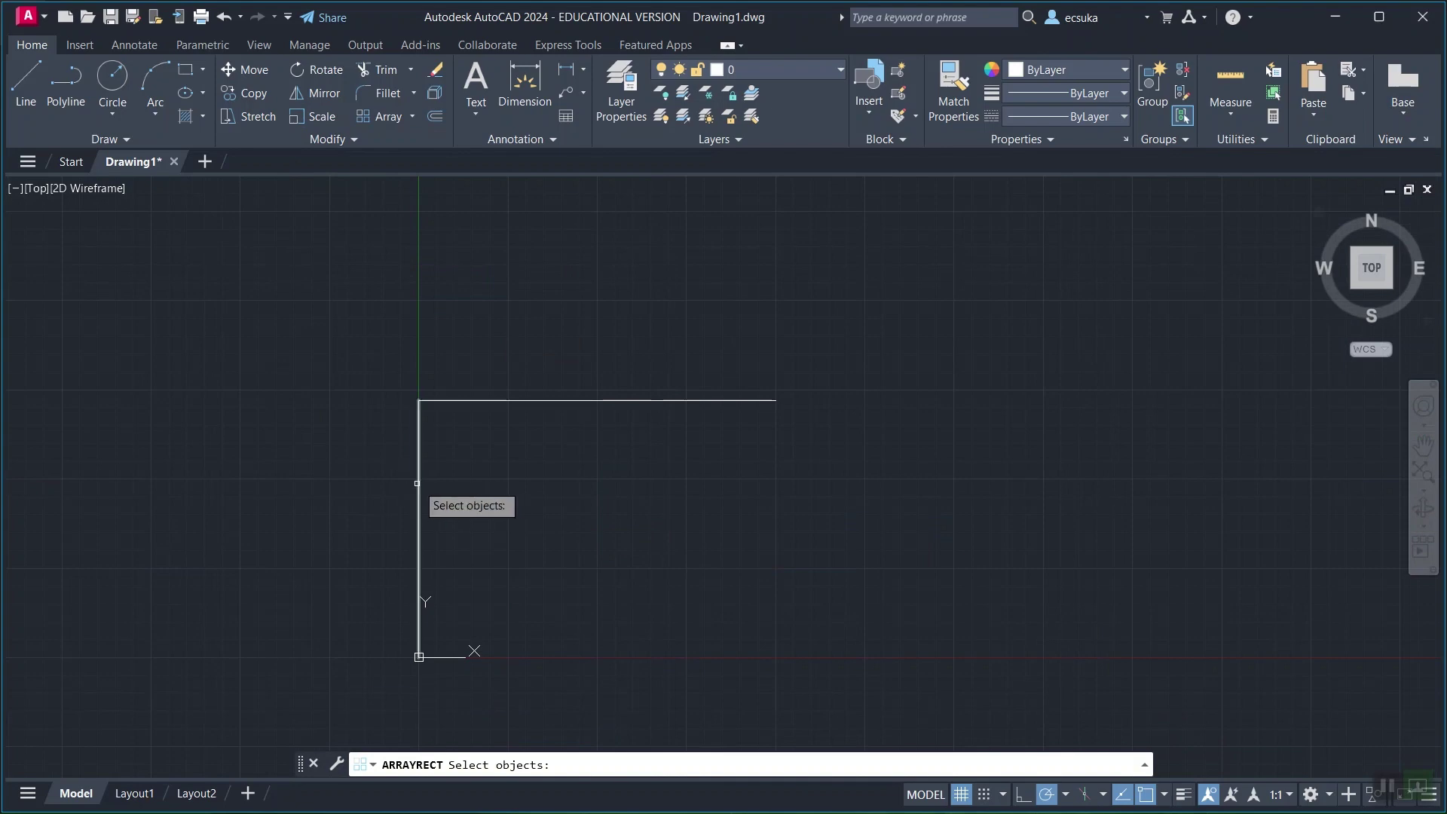
key(Return)
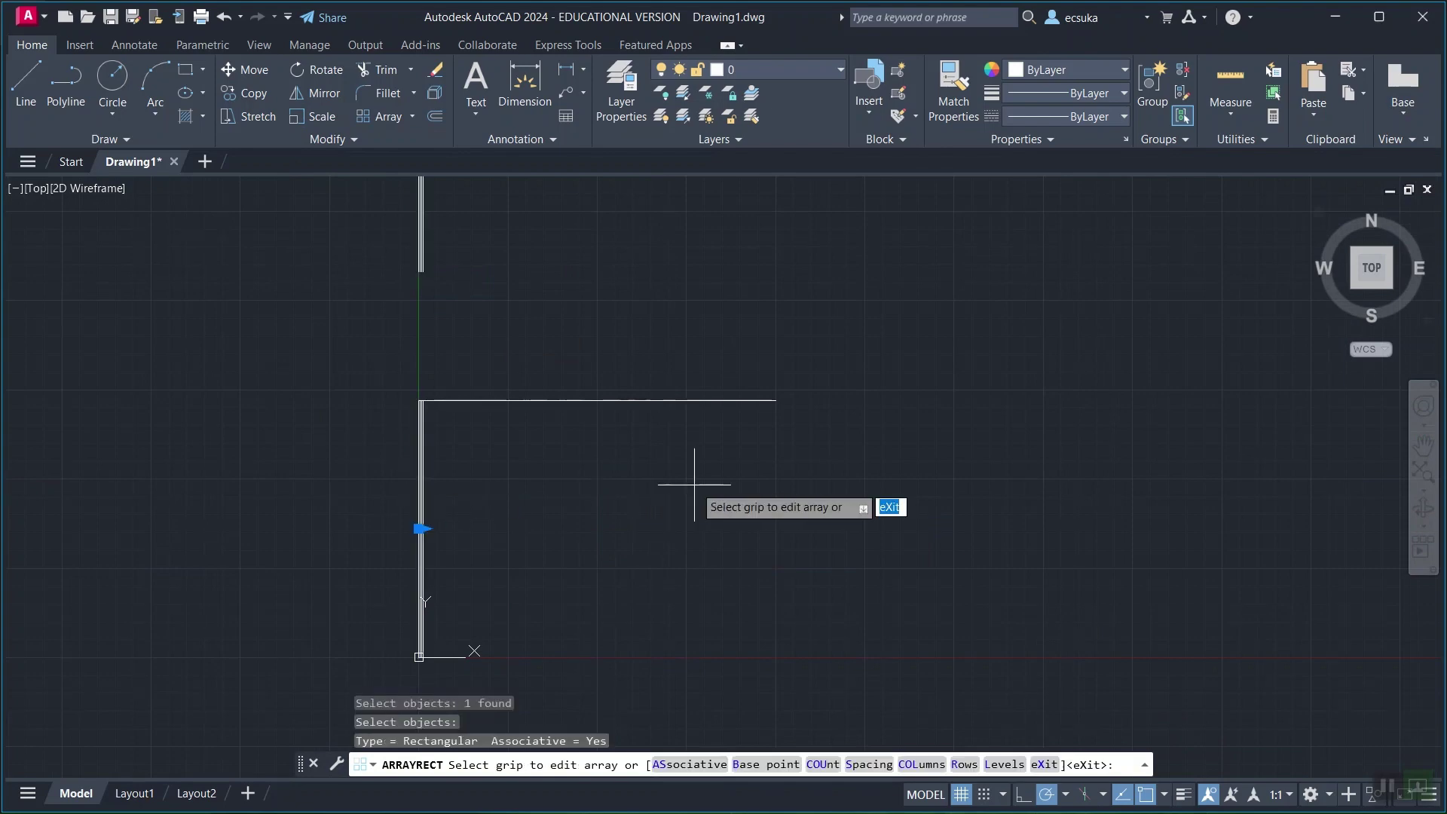
scroll(443, 278, up, 5)
scroll(464, 272, up, 6)
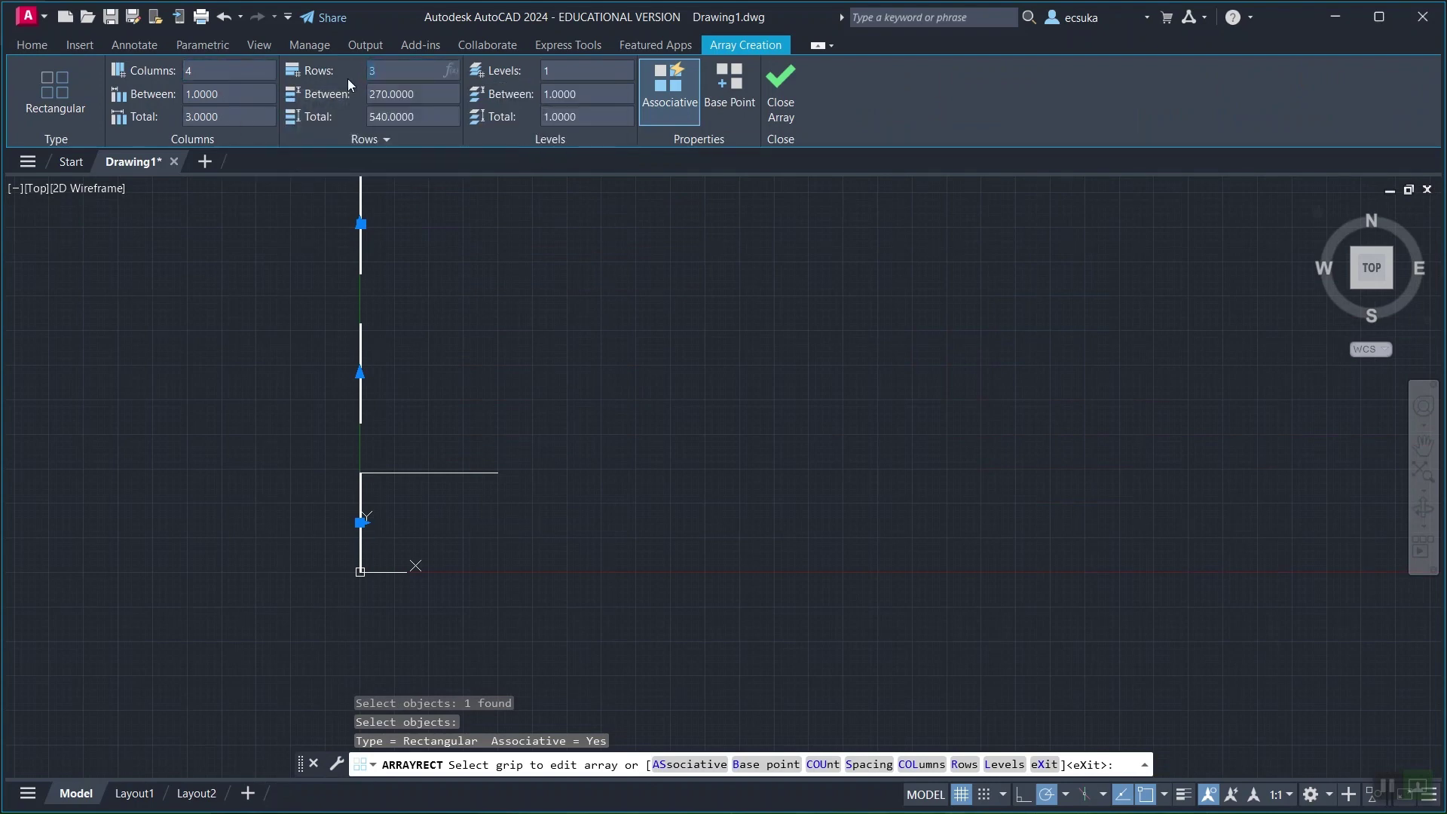
key(Return)
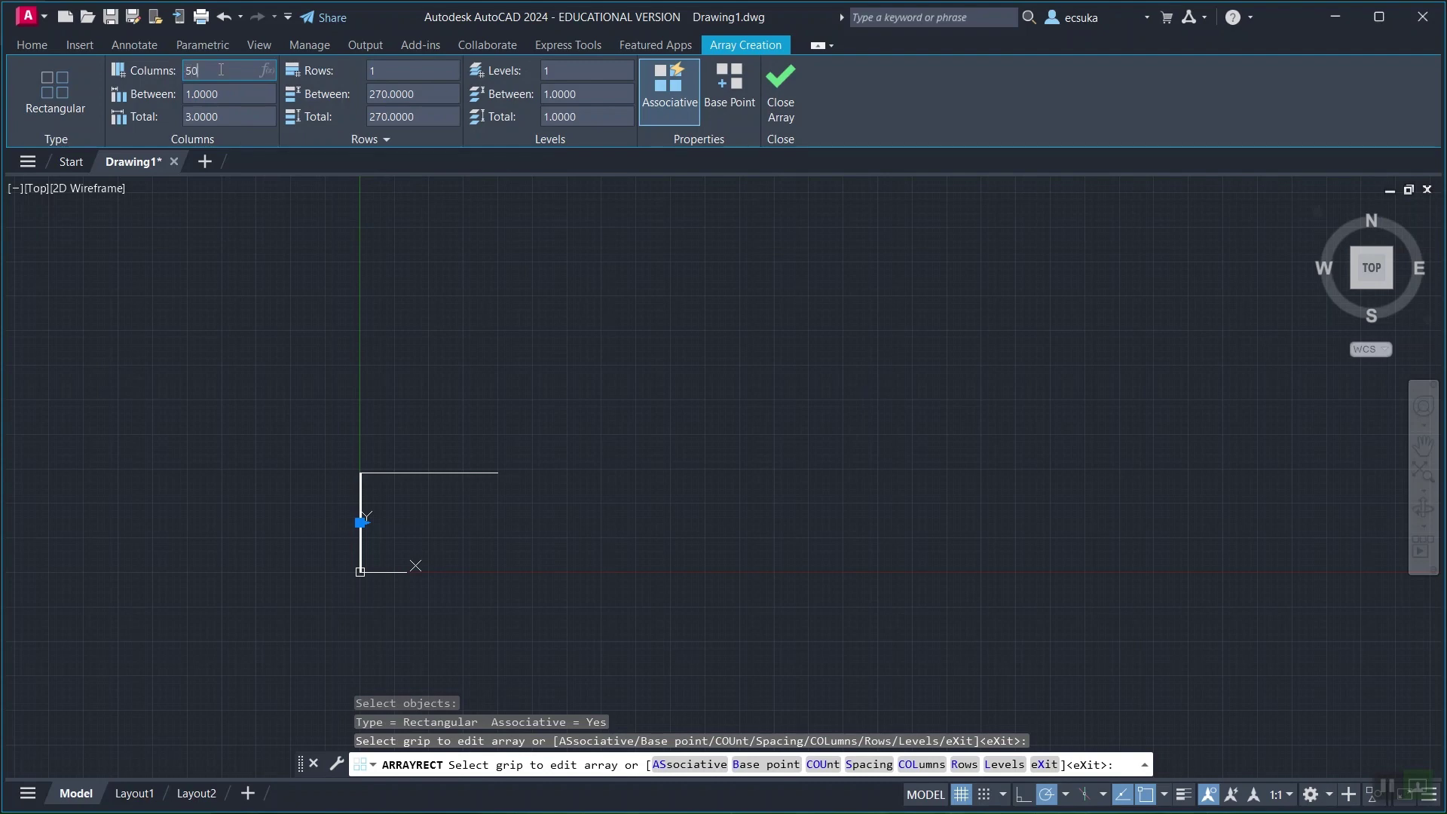
key(Return)
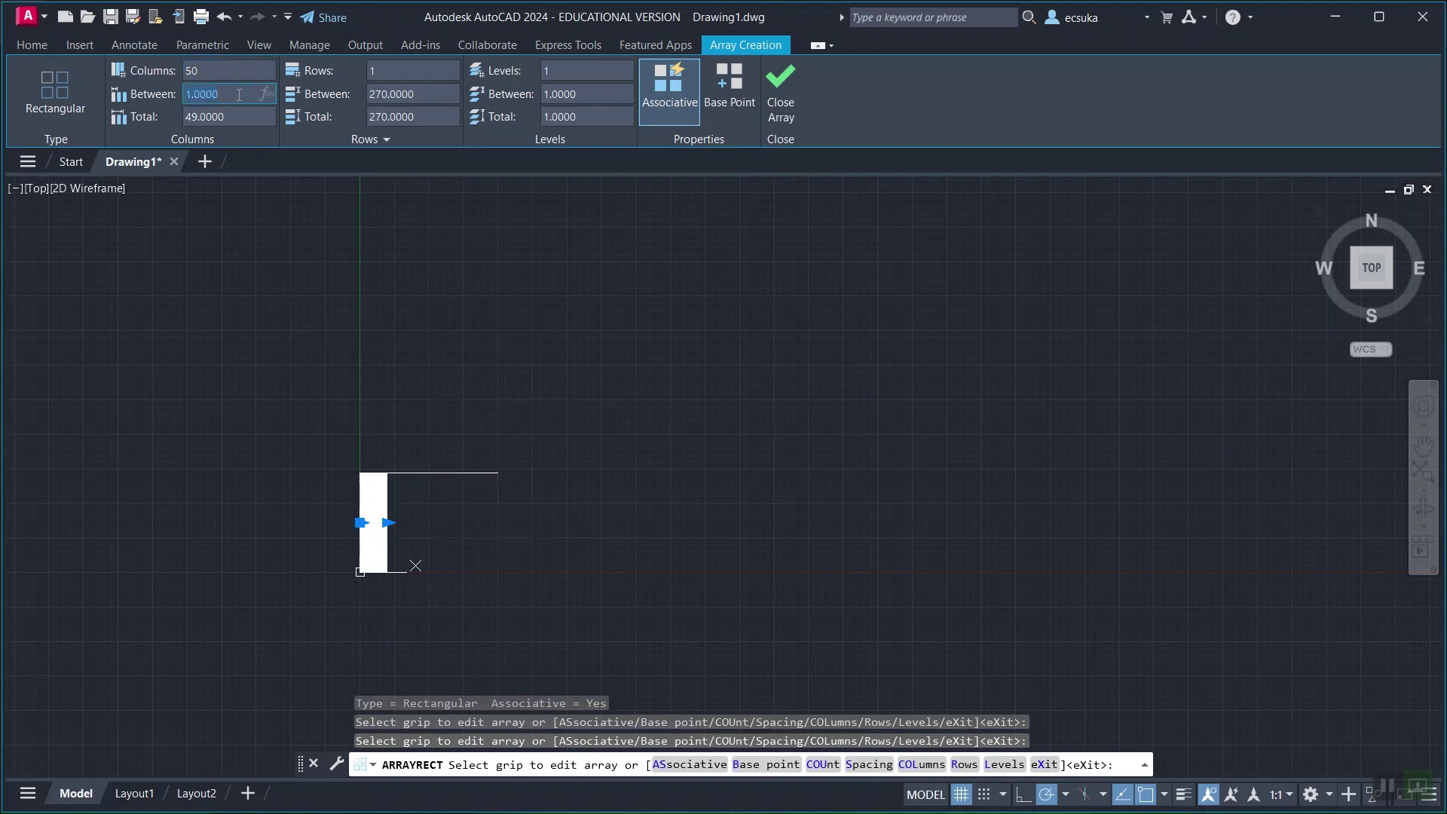
key(Return)
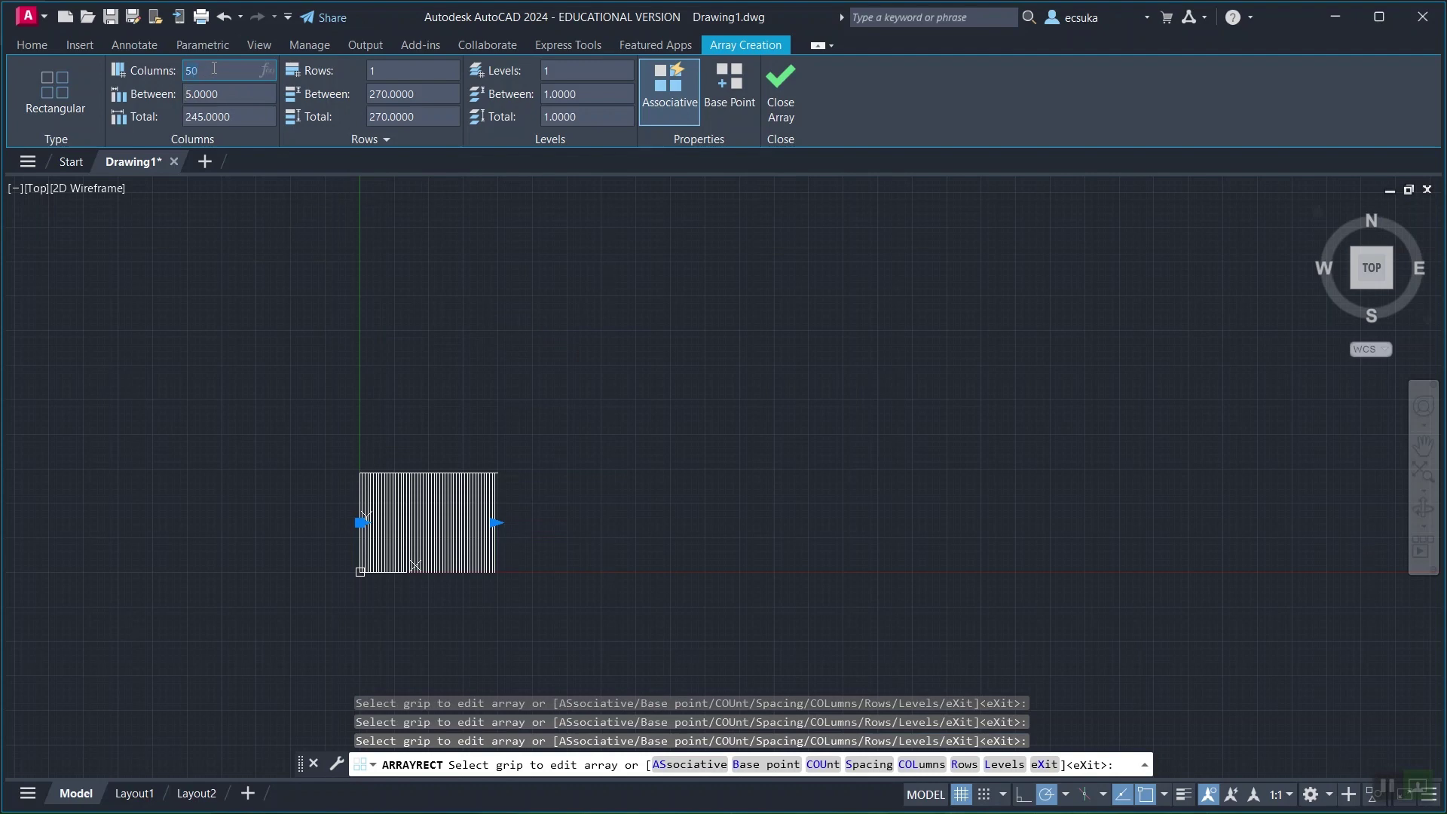
Set the vertical line array's column count to 51 and finish the array.
click(214, 68)
text(51)
click(210, 92)
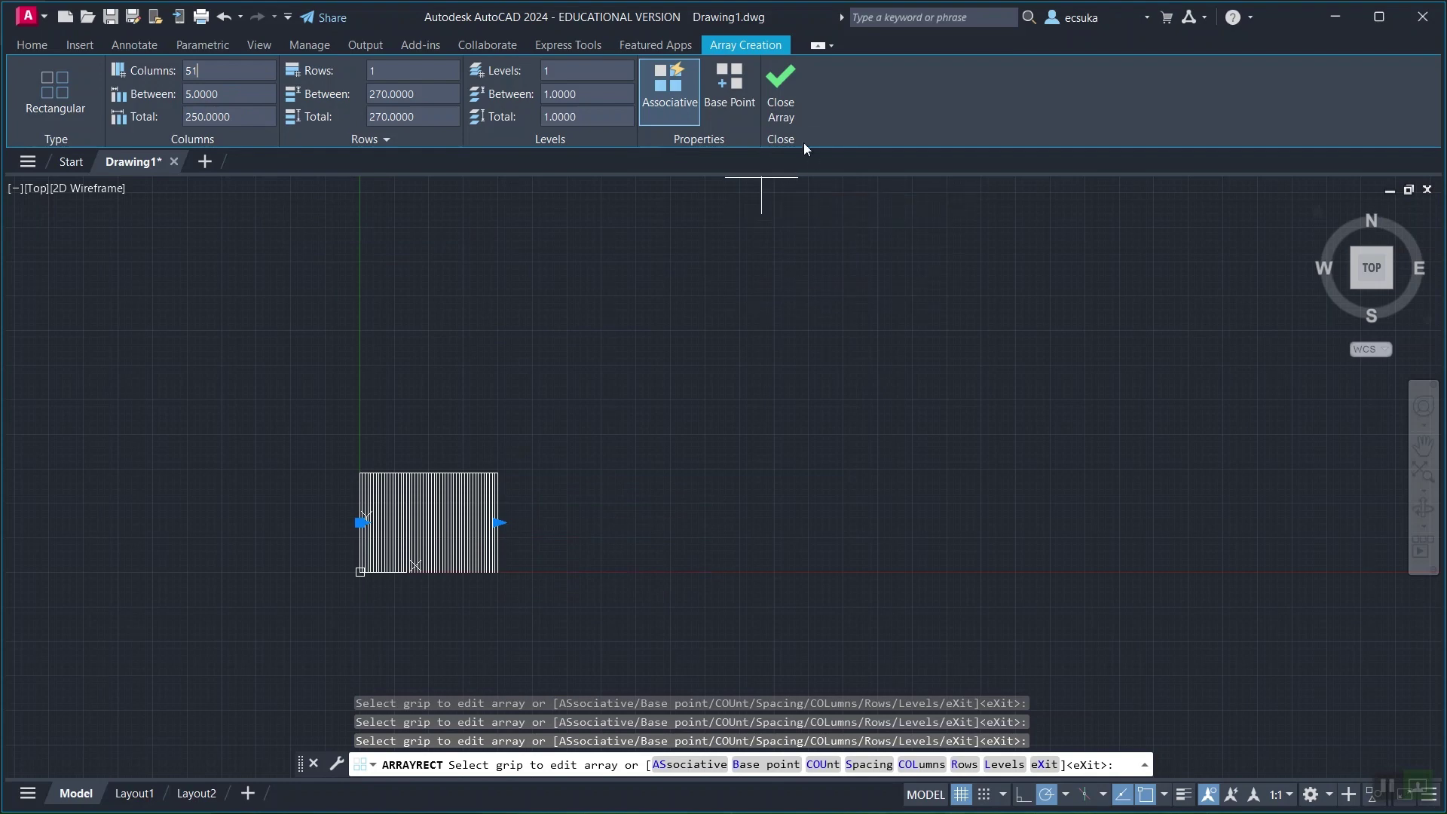
click(779, 99)
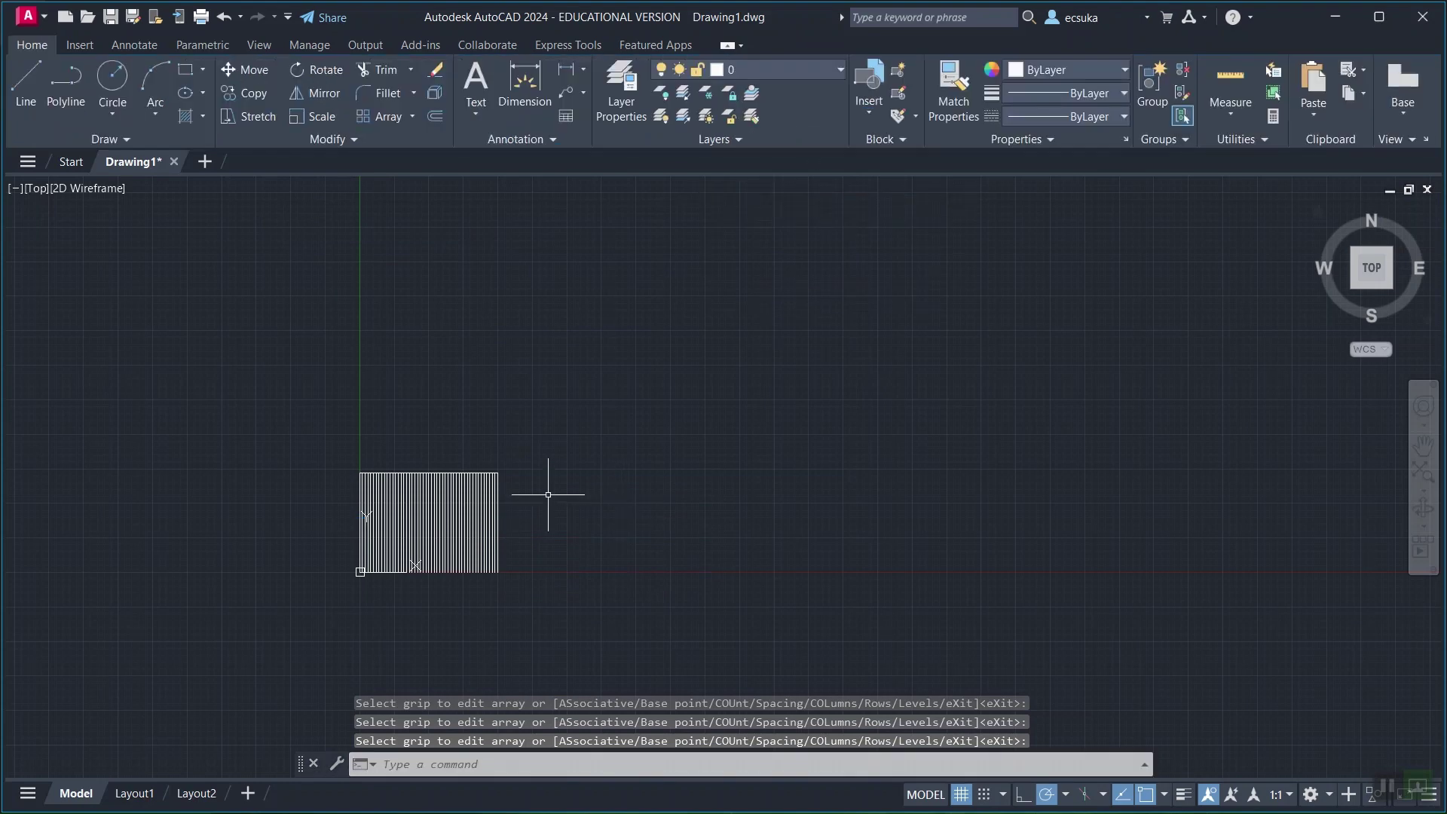
Start a rectangular array of the top horizontal line and set it to 1 column.
middle_drag(562, 506, 552, 507)
scroll(555, 498, up, 4)
scroll(310, 437, up, 6)
mouse_move(311, 353)
middle_down()
mouse_move(658, 320)
mouse_move(908, 326)
middle_up()
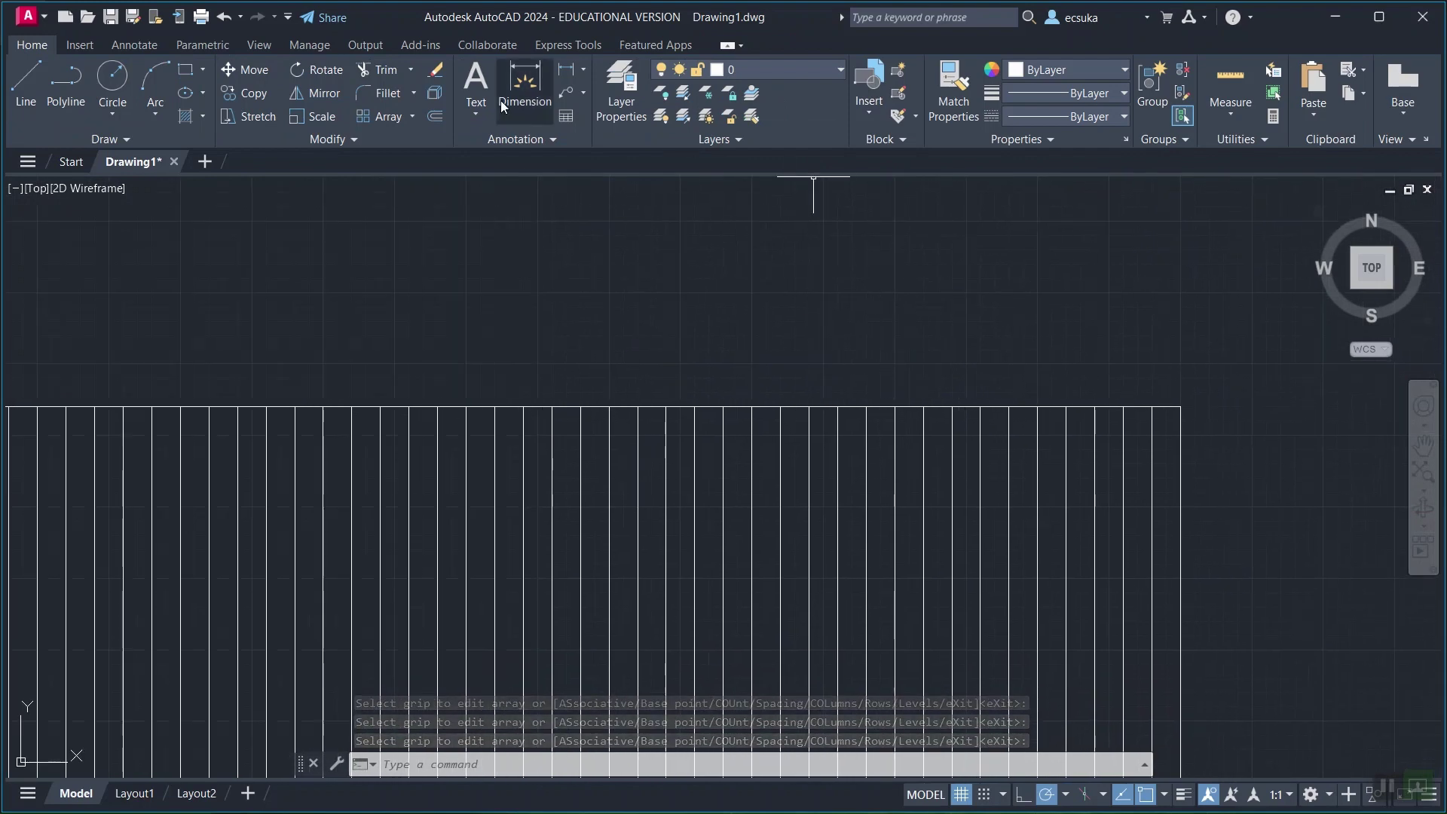
click(372, 119)
scroll(938, 484, up, 4)
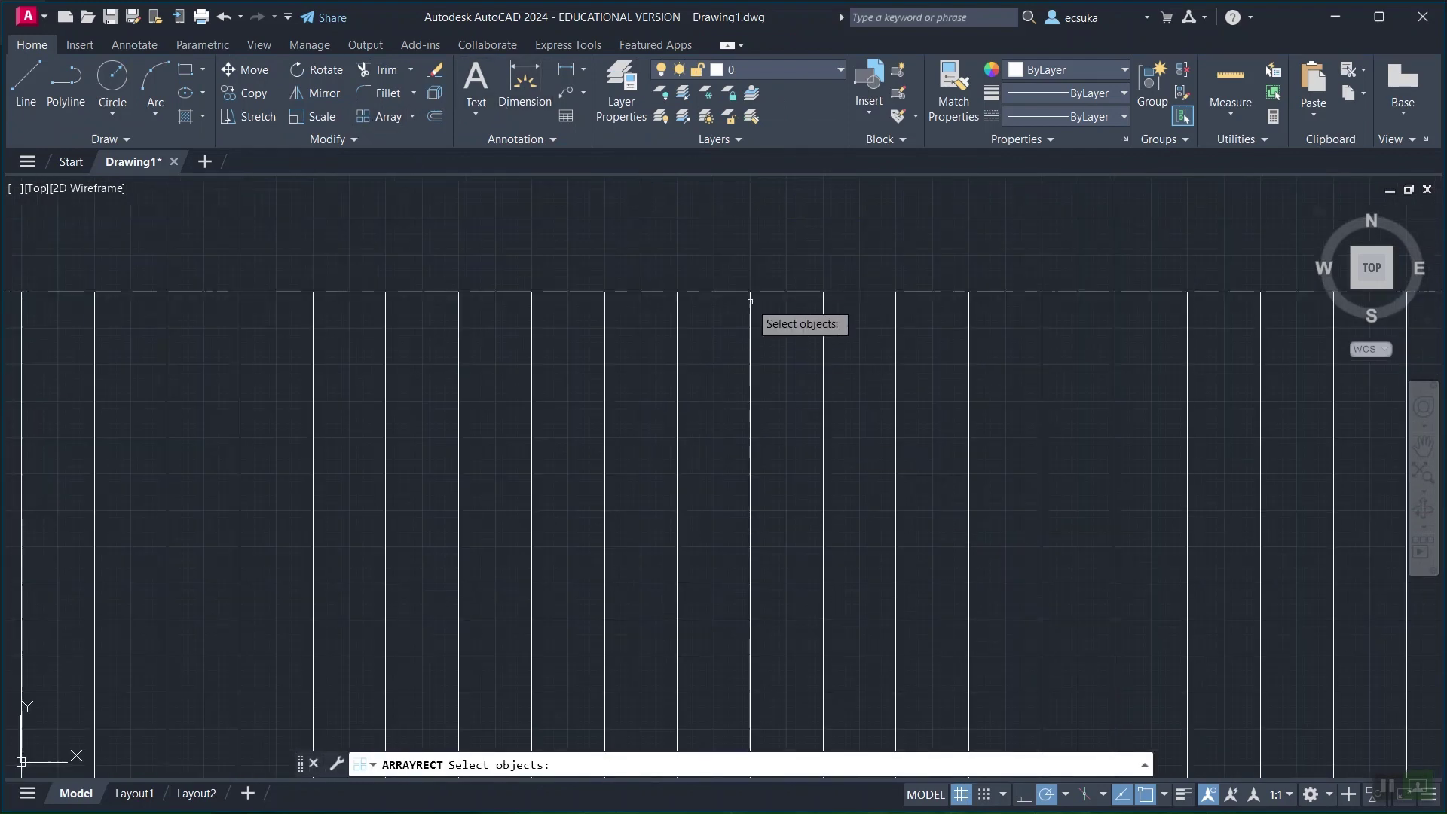
click(777, 292)
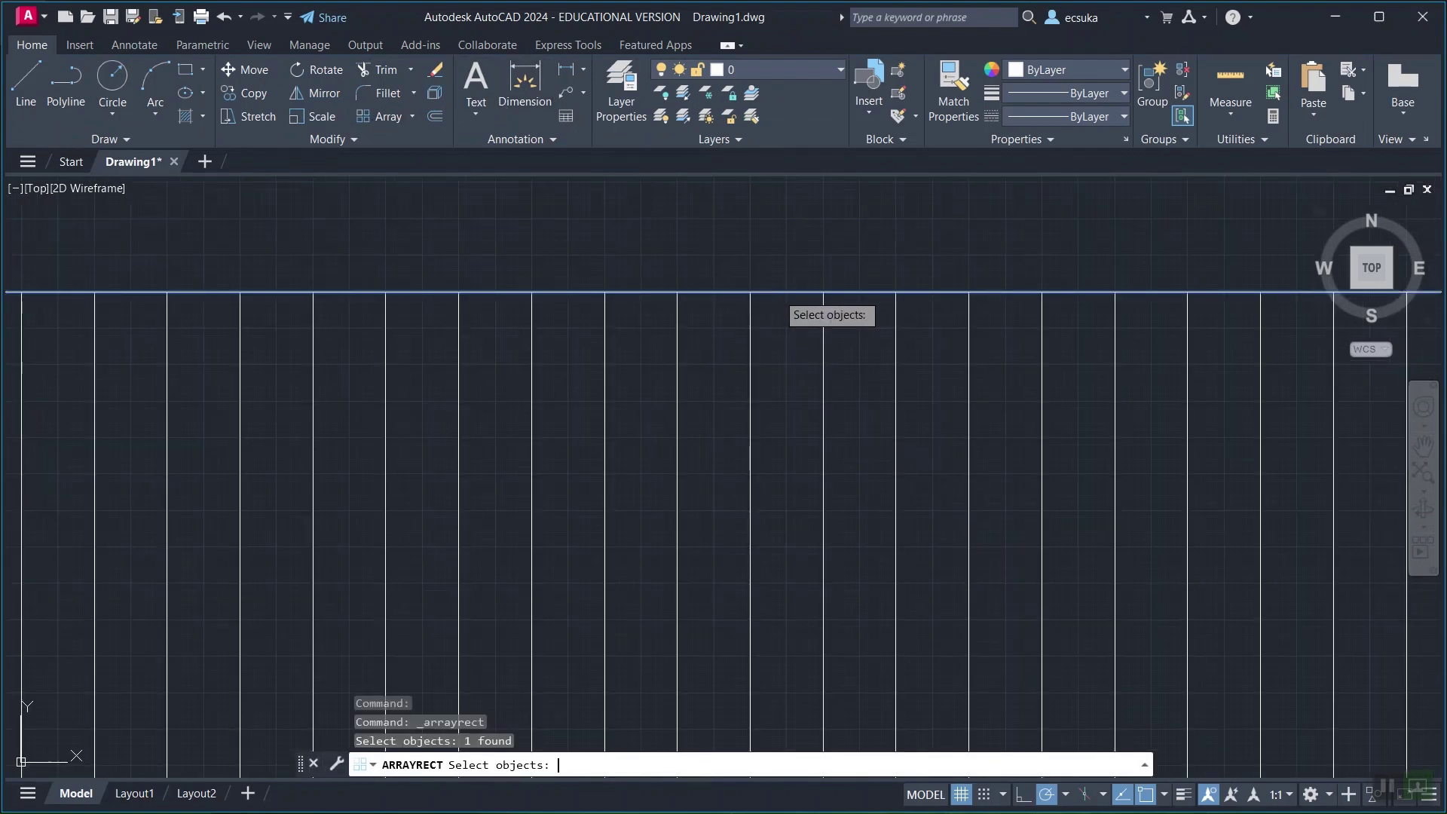
key(Return)
scroll(780, 298, down, 10)
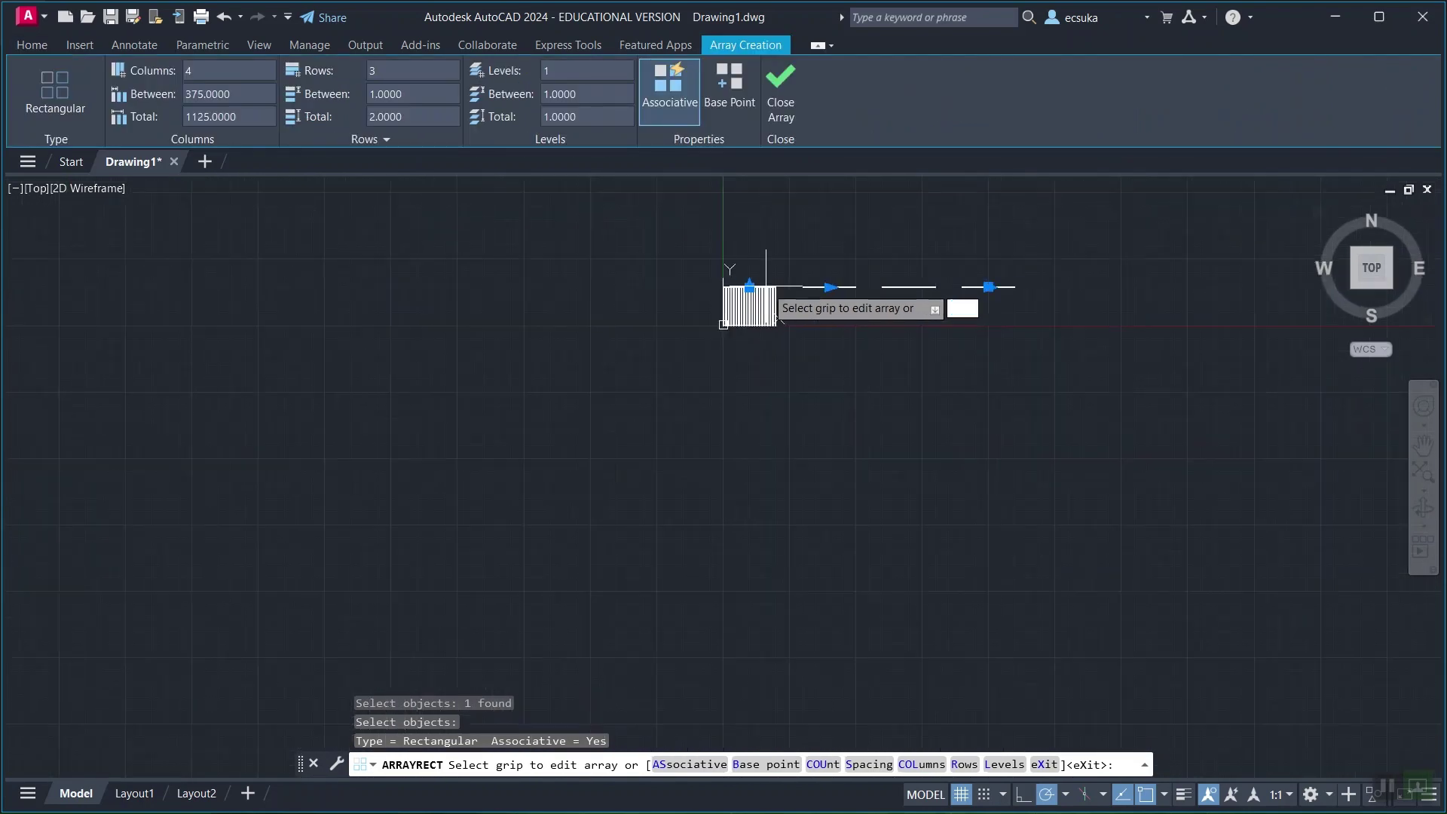
scroll(767, 286, up, 2)
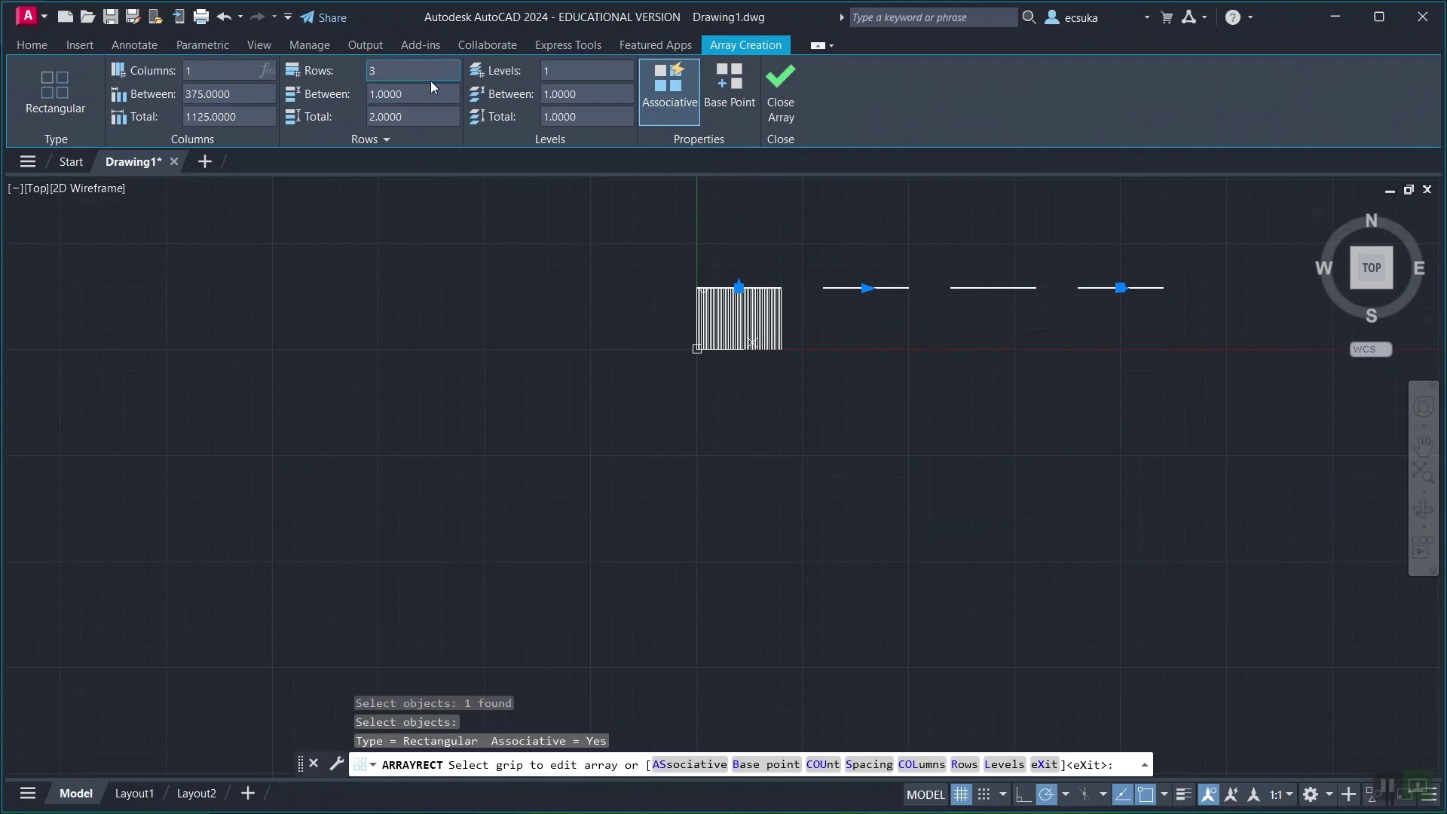
key(Return)
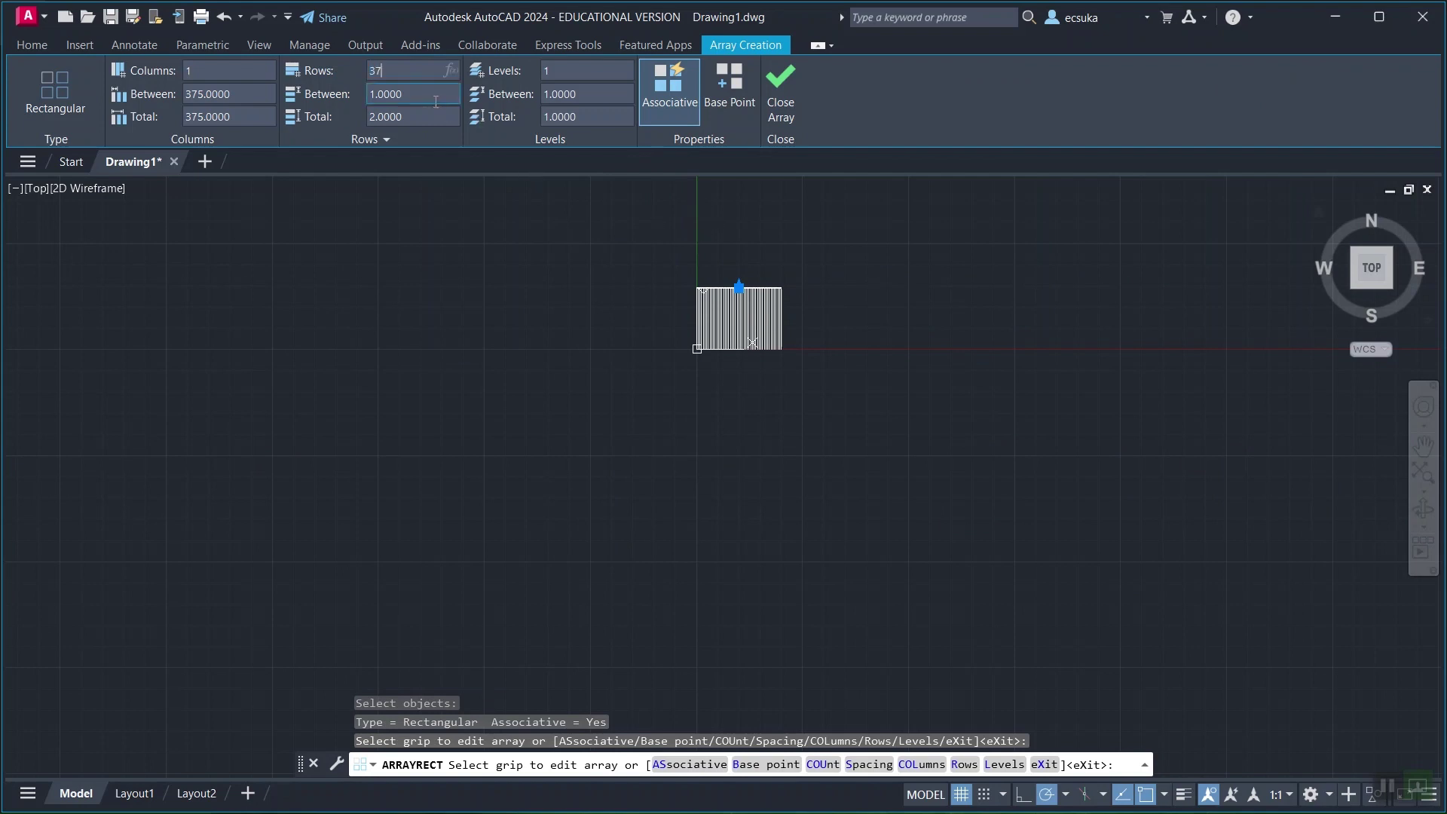
Set the horizontal line array to 37 rows spaced -5 units and finish the array.
key(Return)
click(416, 91)
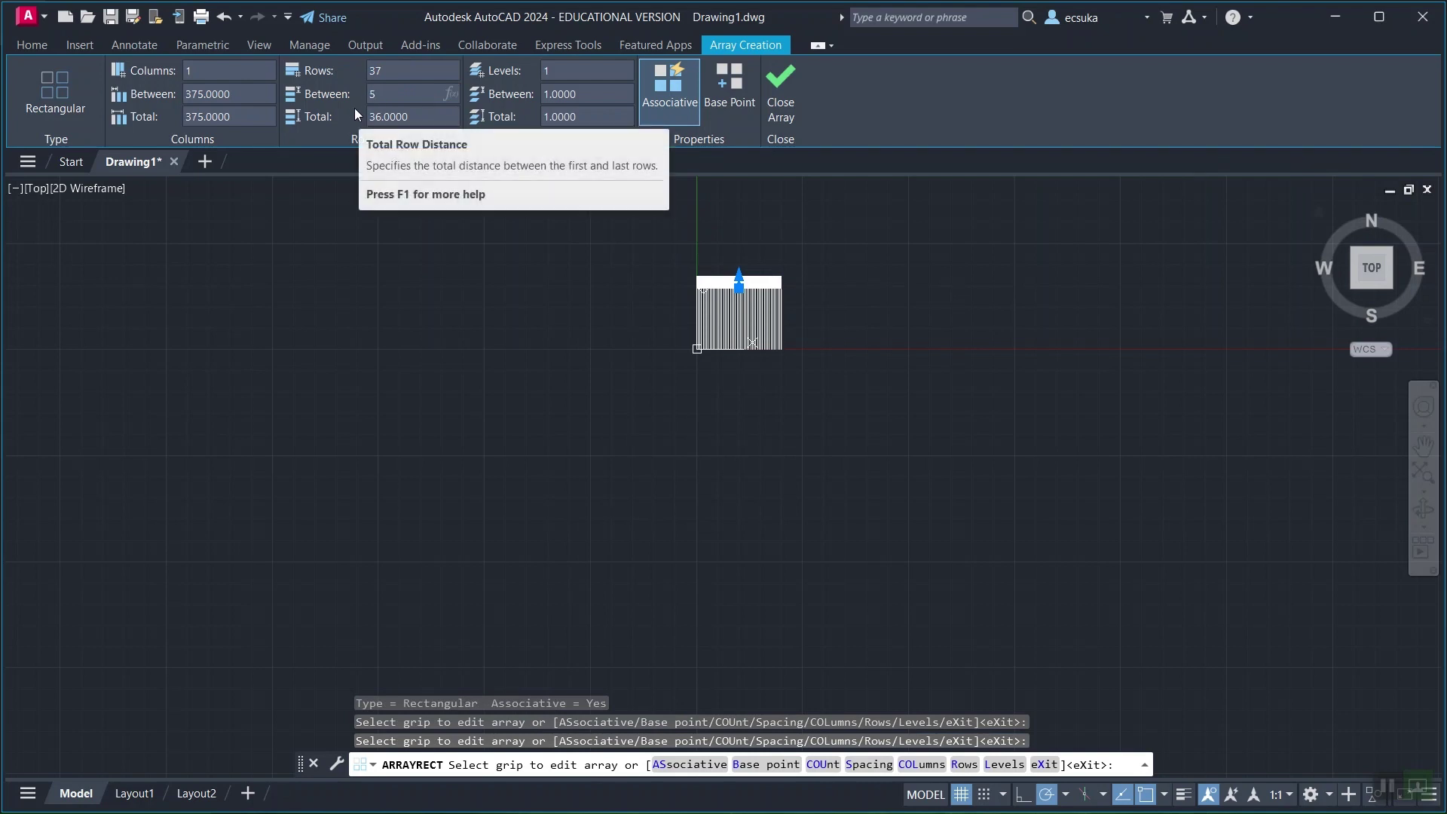
text(5)
key(Return)
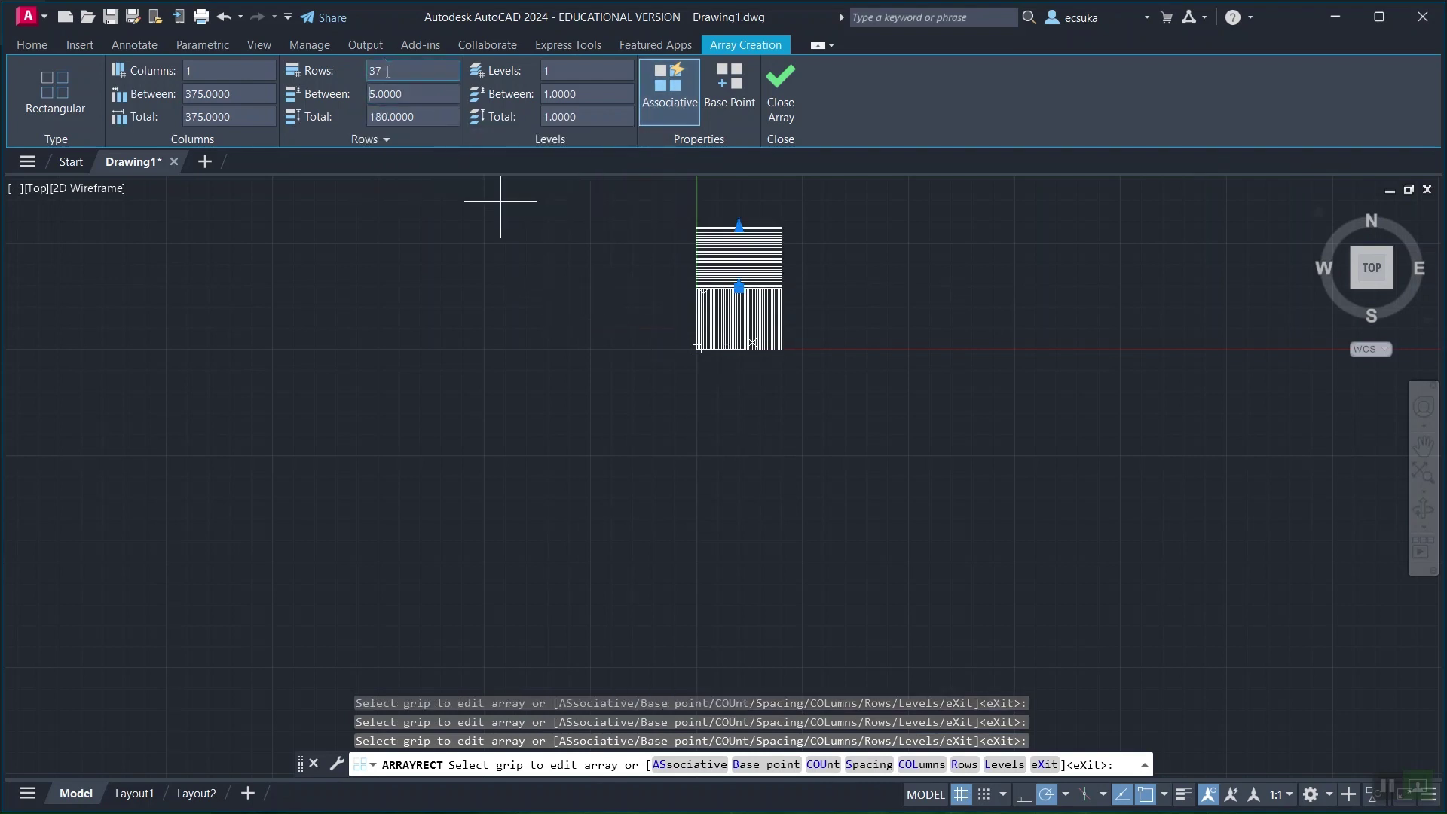
text(-5)
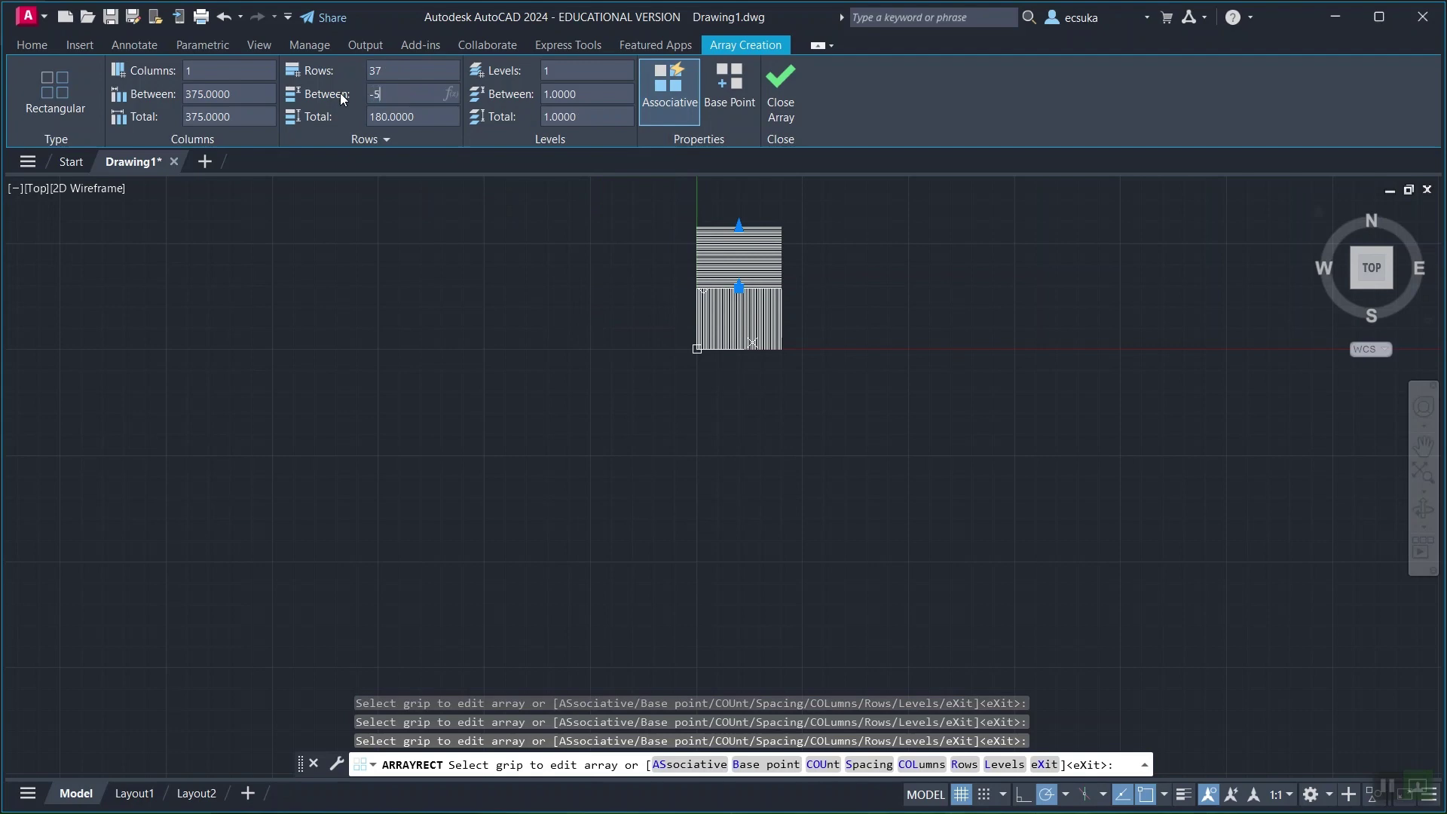
key(Return)
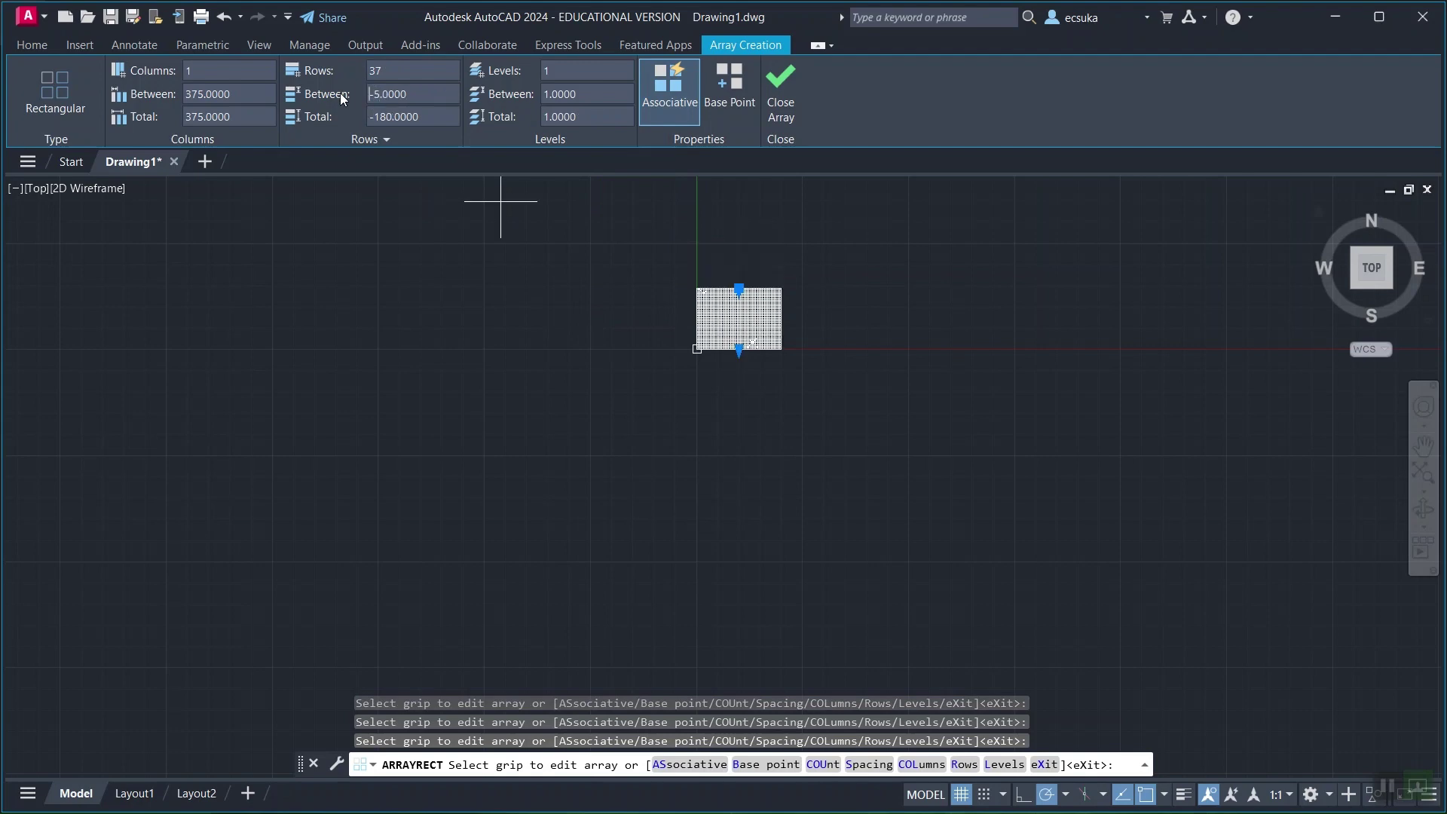
click(780, 97)
Trim the lowest three horizontal segments from the last two columns at the grid's lower-right corner using fence selections.
scroll(784, 317, up, 6)
middle_drag(508, 233, 526, 376)
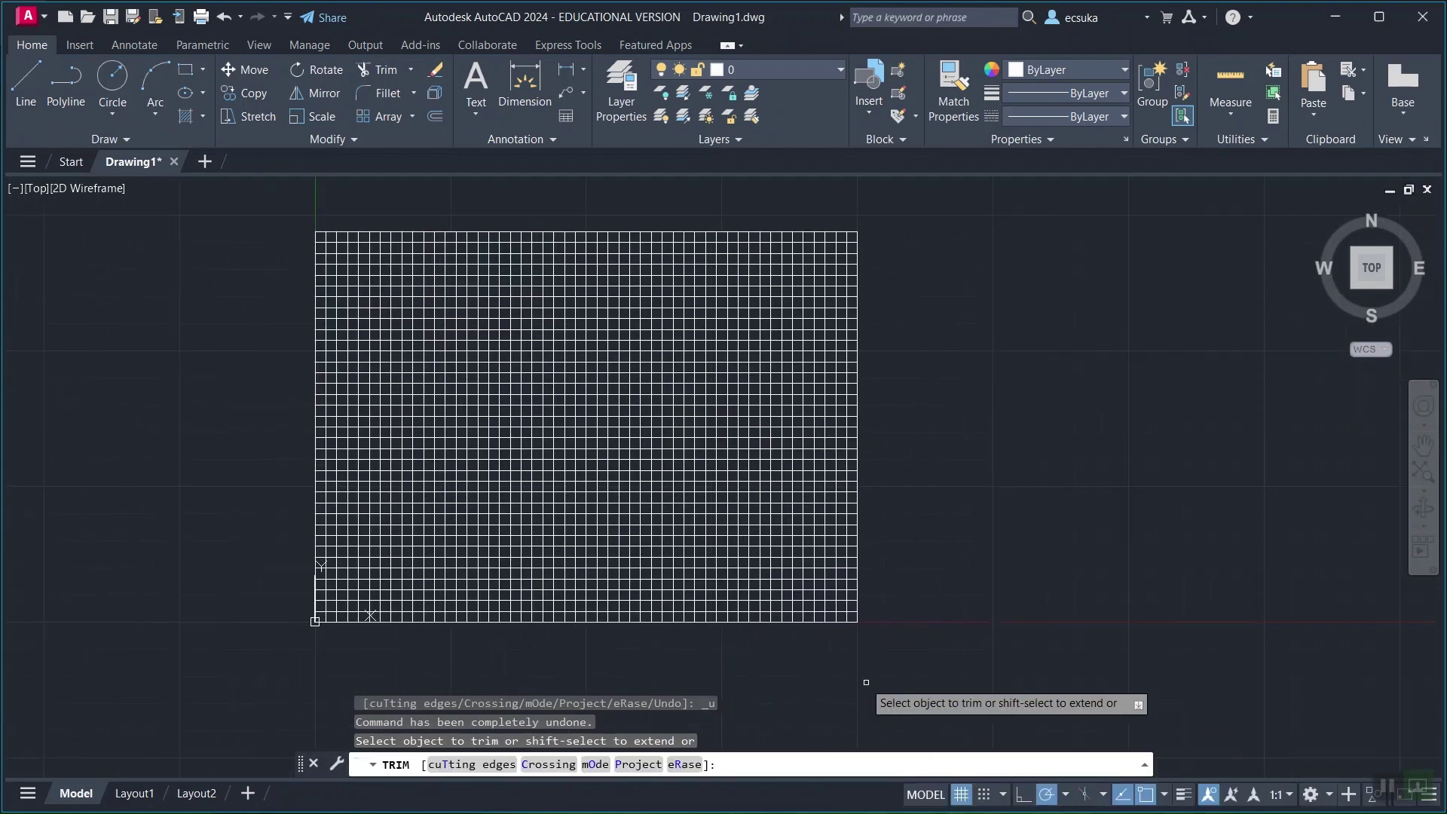
scroll(841, 641, down, 4)
scroll(839, 640, up, 6)
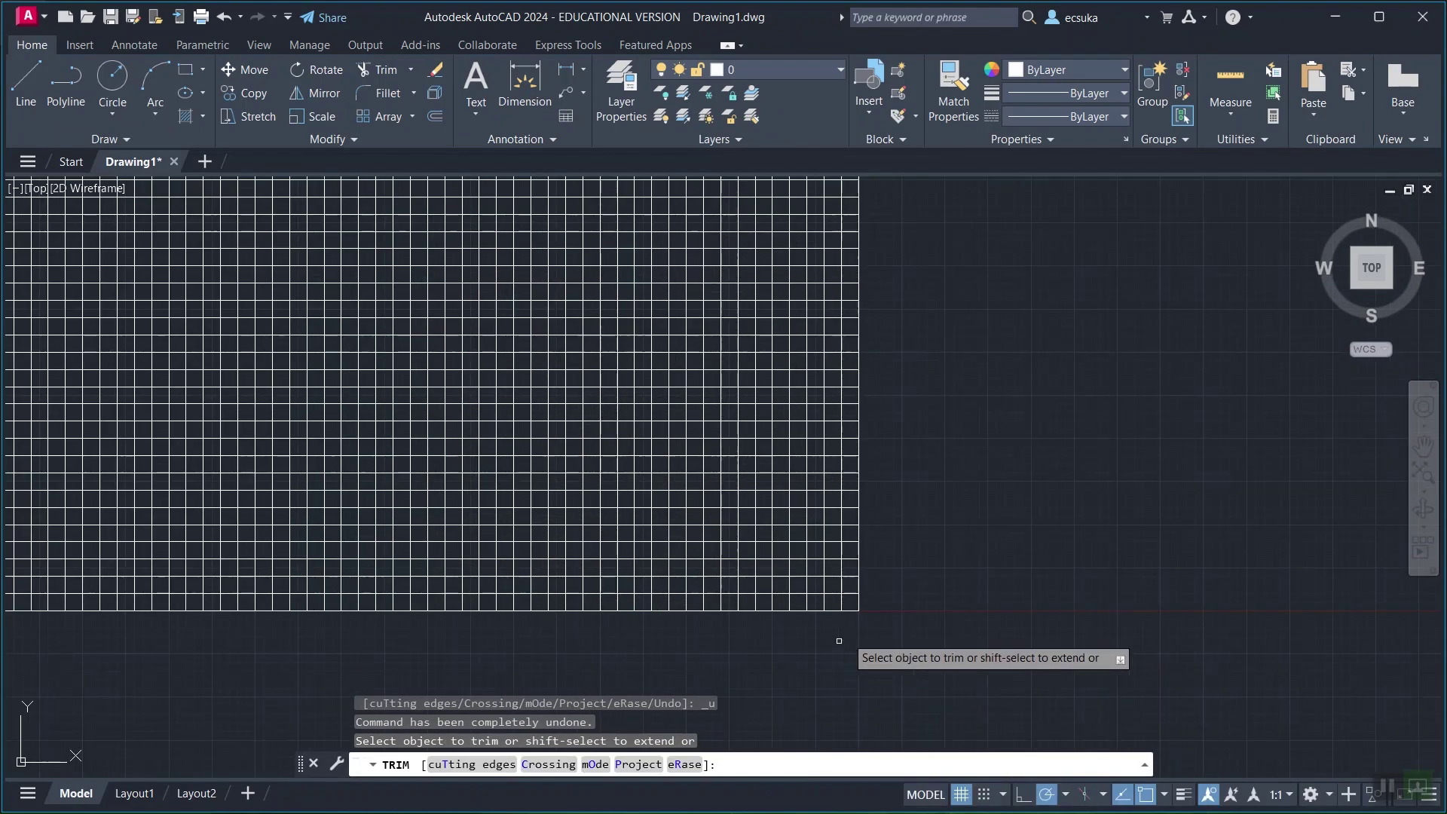
click(839, 599)
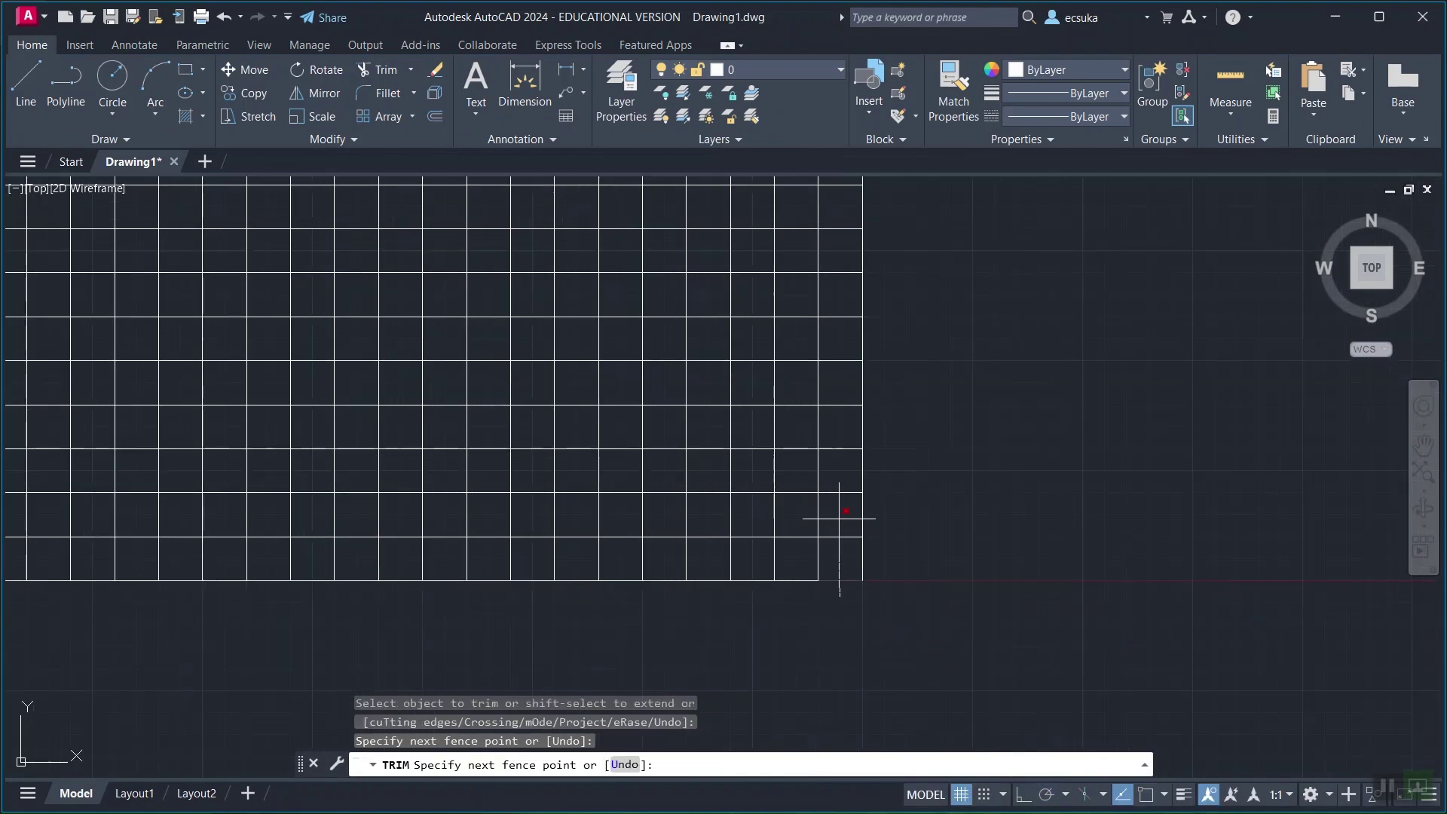
click(839, 470)
key(Return)
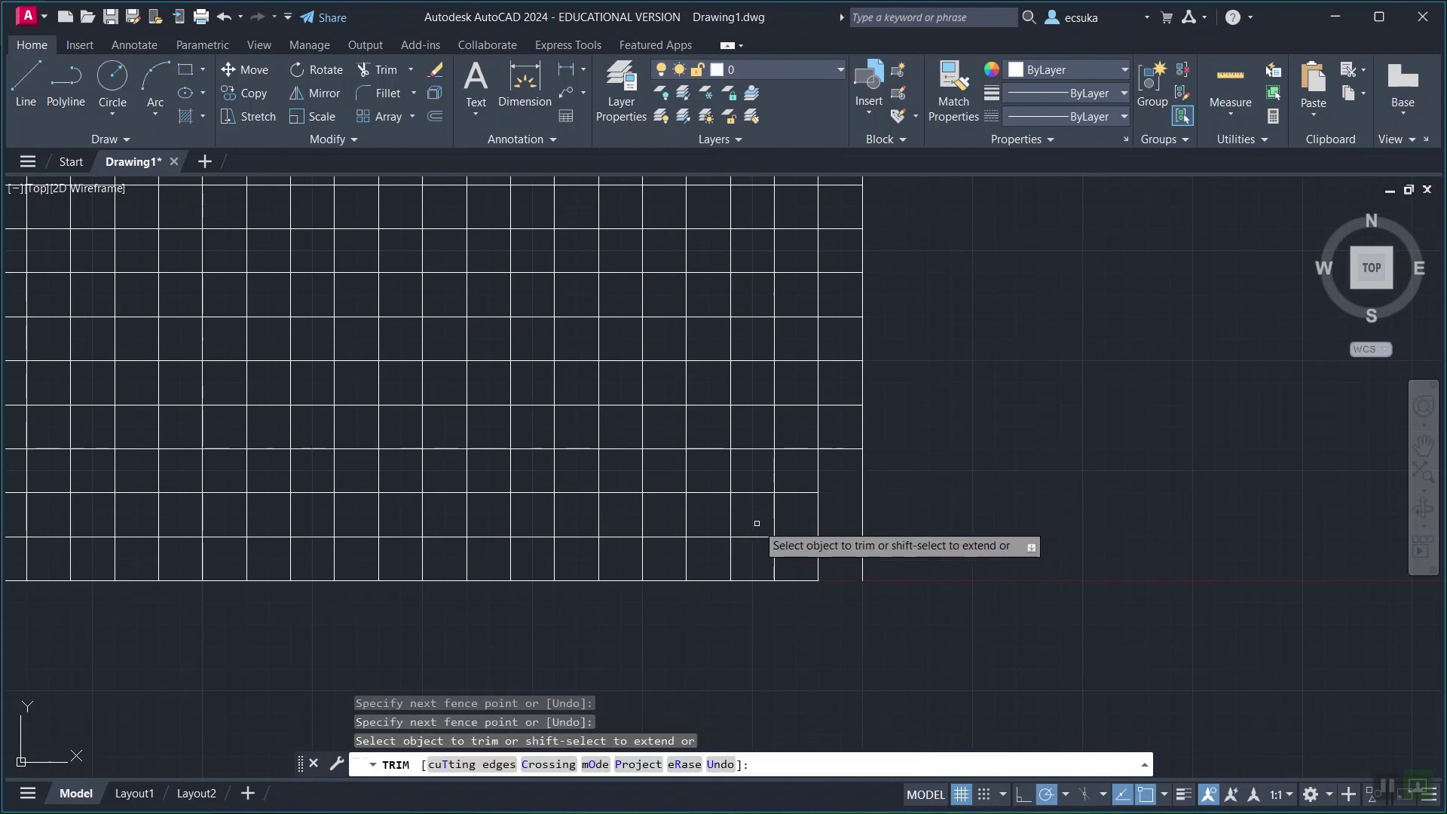
click(792, 461)
click(802, 602)
key(Return)
Trim the lower horizontal segments from the grid's last column along the right edge using a fence selection.
scroll(857, 520, down, 1)
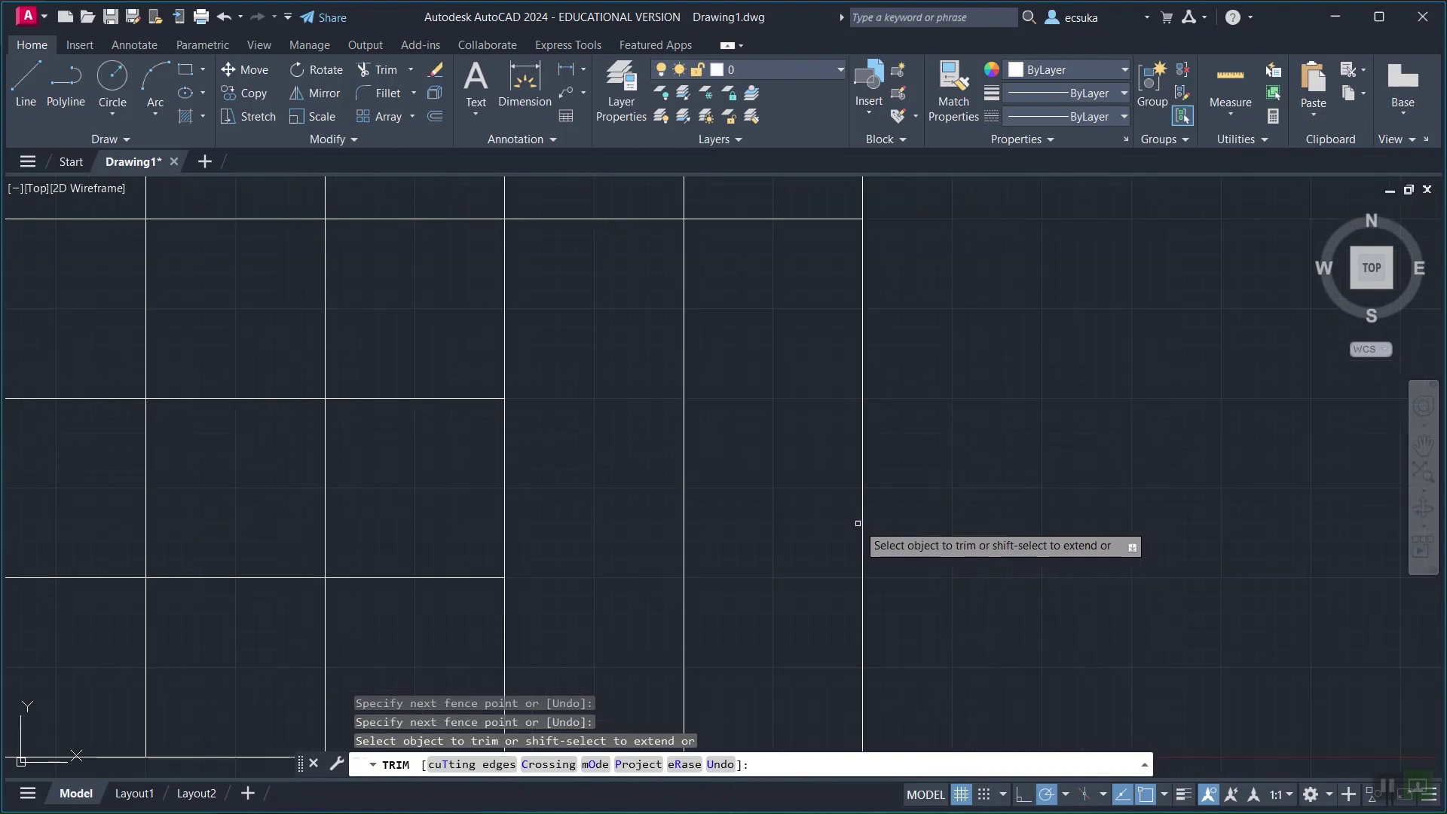
click(848, 489)
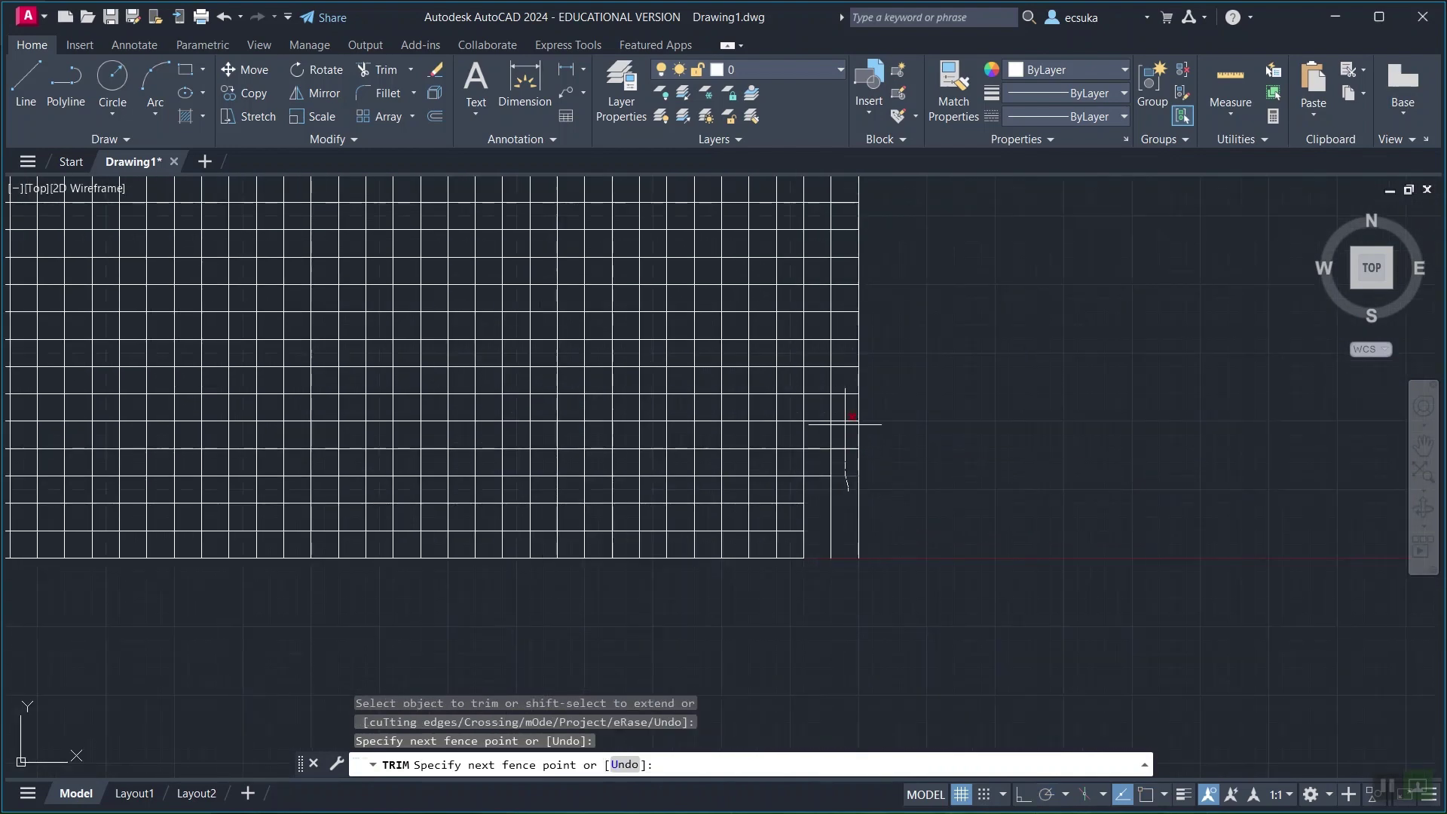
click(846, 309)
key(Return)
middle_drag(980, 441, 1041, 620)
scroll(969, 569, up, 1)
scroll(847, 488, down, 5)
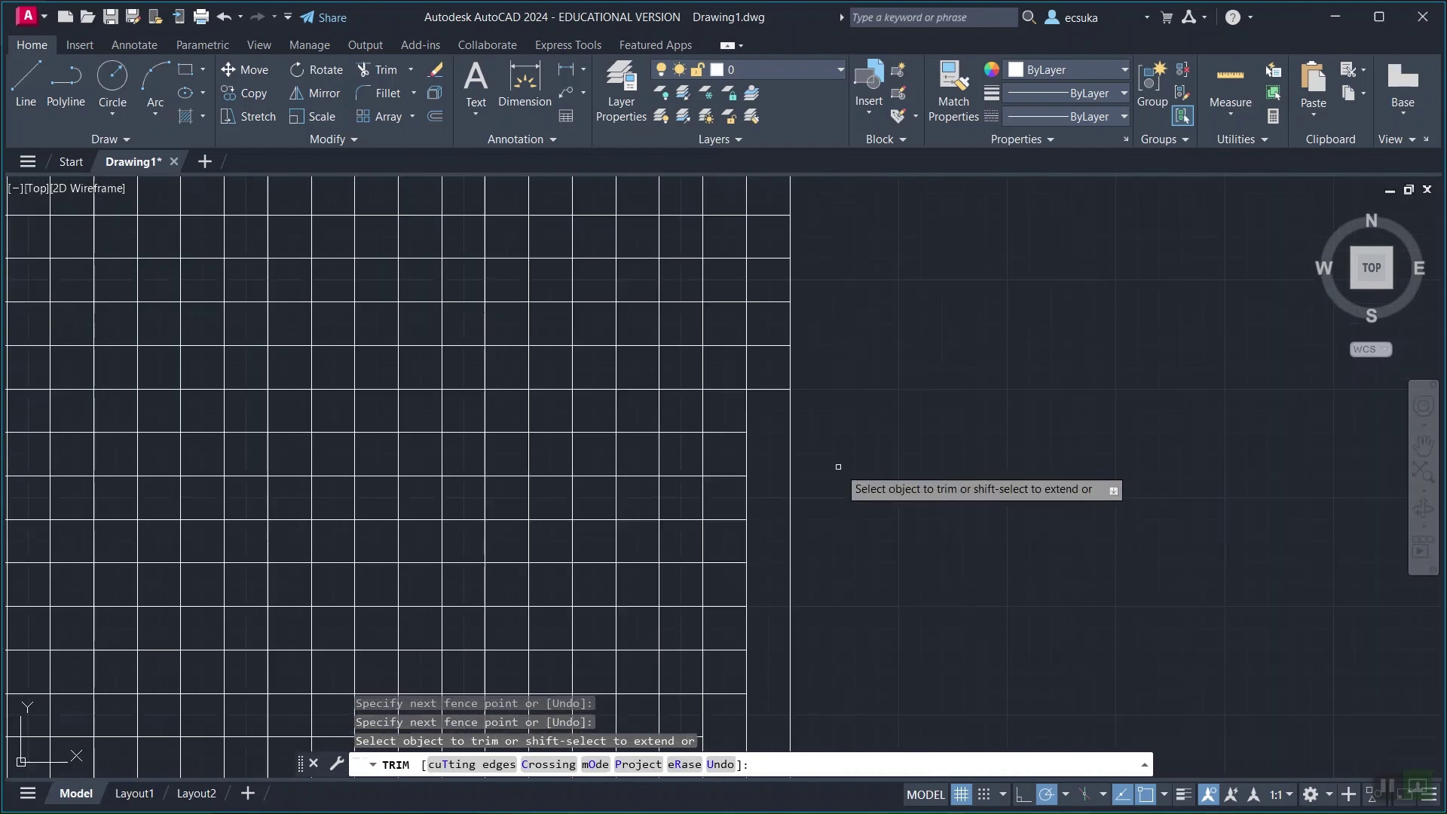
Trim an E-shaped channel's vertical stroke, lower bar and middle bar near the grid's upper-left corner using fence selections.
scroll(819, 459, up, 5)
middle_drag(328, 304, 691, 531)
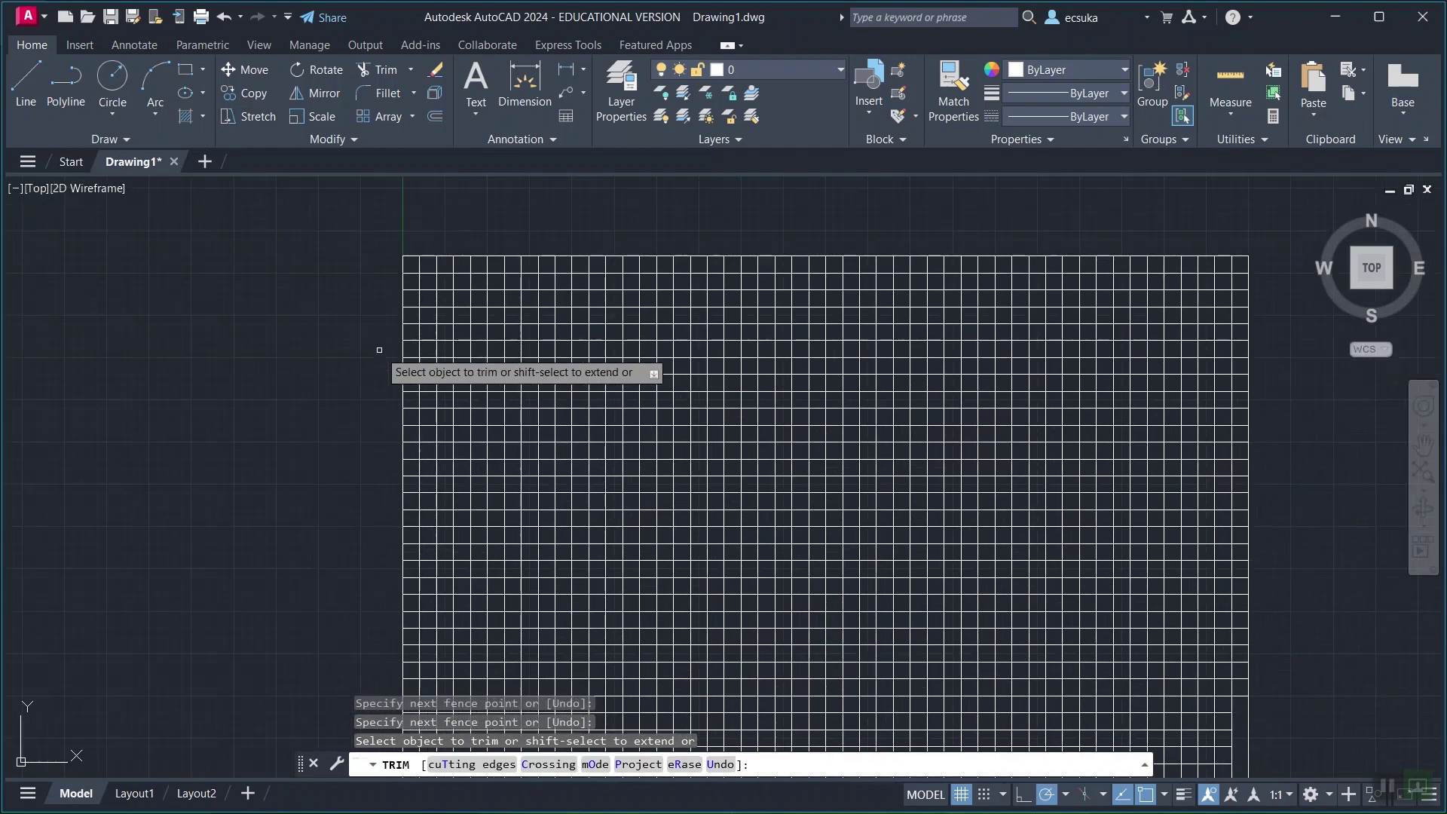
scroll(442, 316, down, 4)
scroll(445, 315, up, 4)
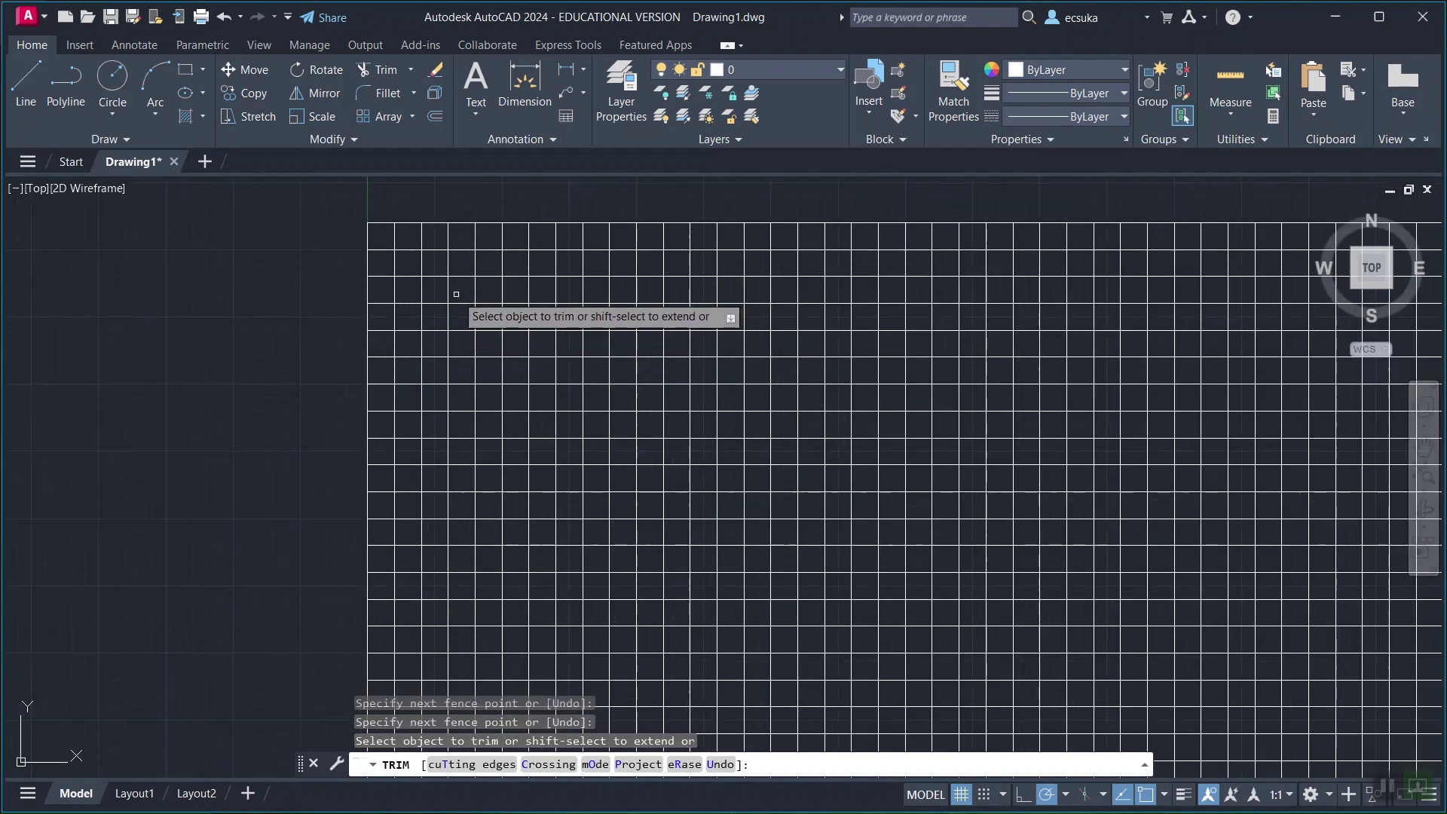
click(455, 295)
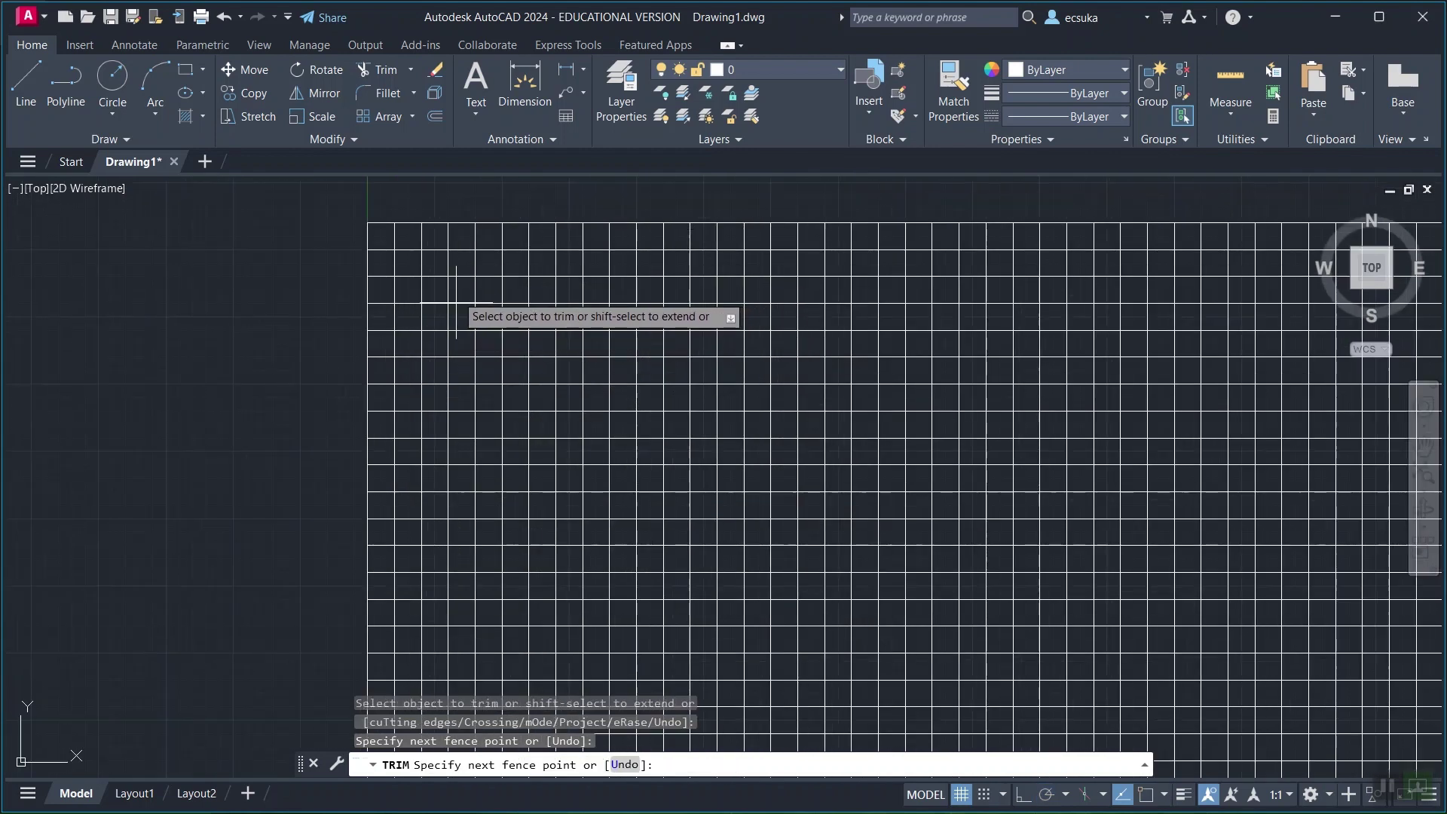
click(461, 482)
click(466, 477)
click(534, 480)
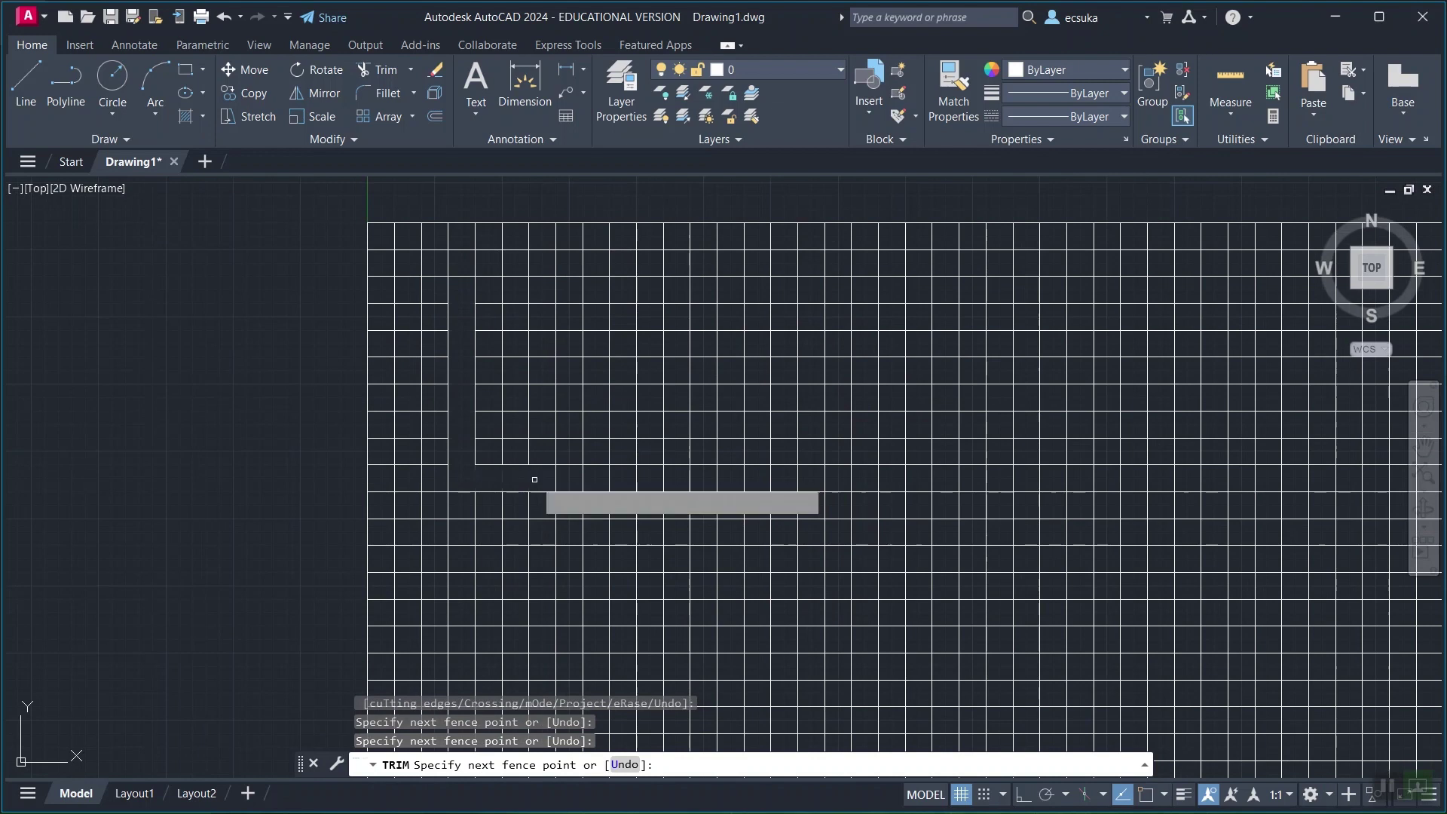
click(465, 374)
click(527, 377)
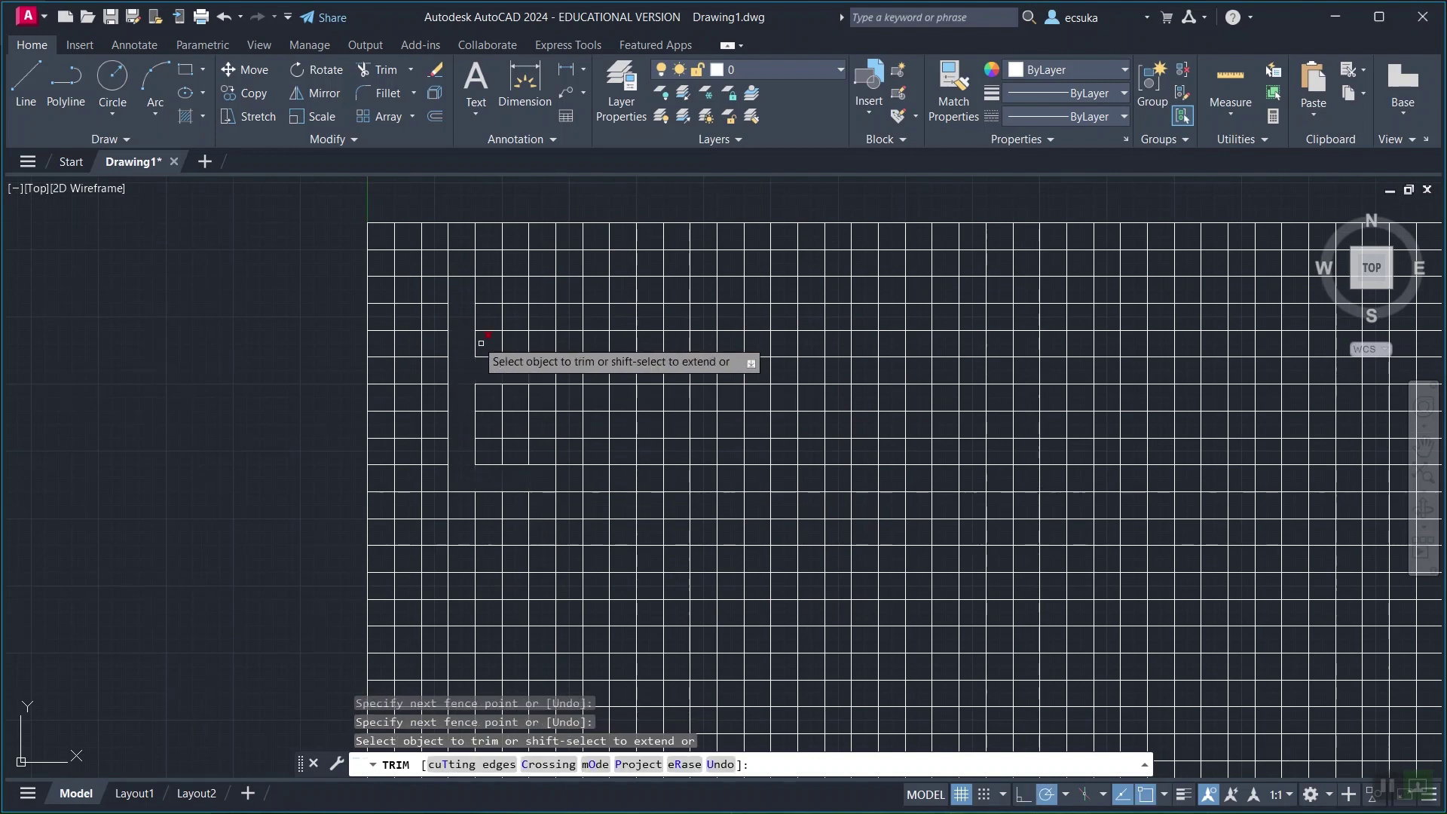
Trim the top bar across the E and the neighbouring C, plus the C's vertical stroke and lower bar, with fences.
click(464, 289)
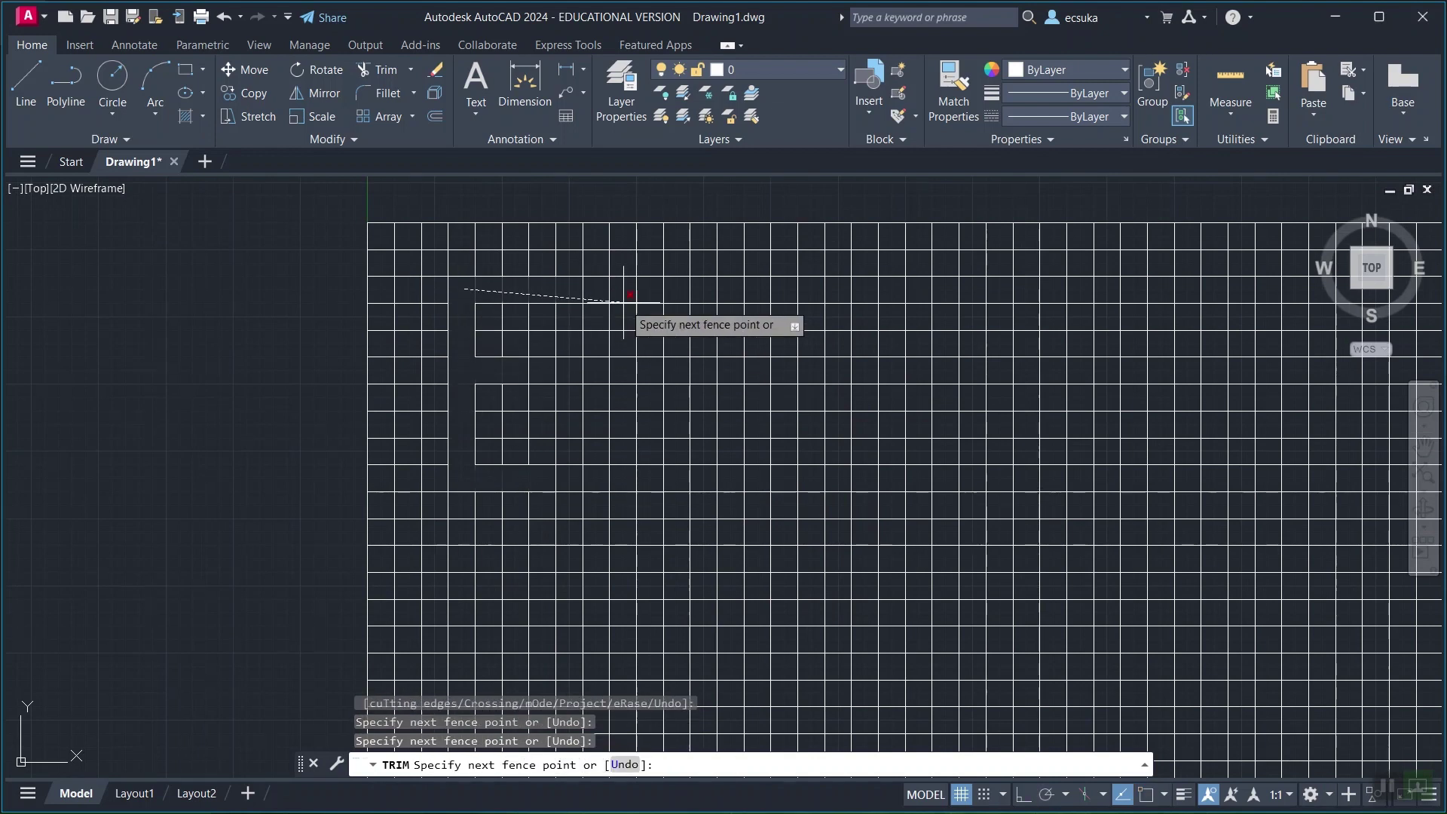
click(729, 293)
click(599, 299)
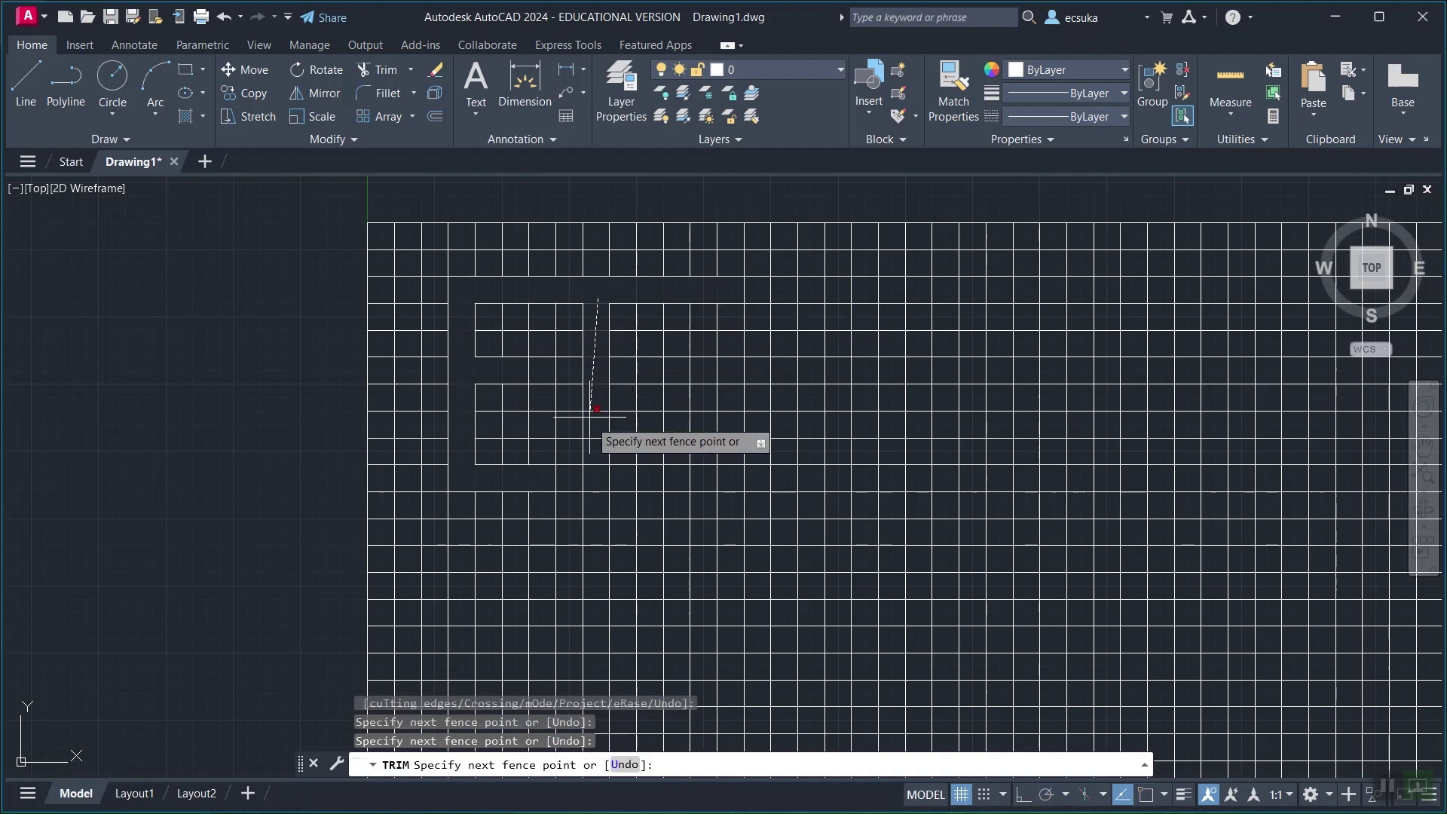
click(603, 465)
click(596, 481)
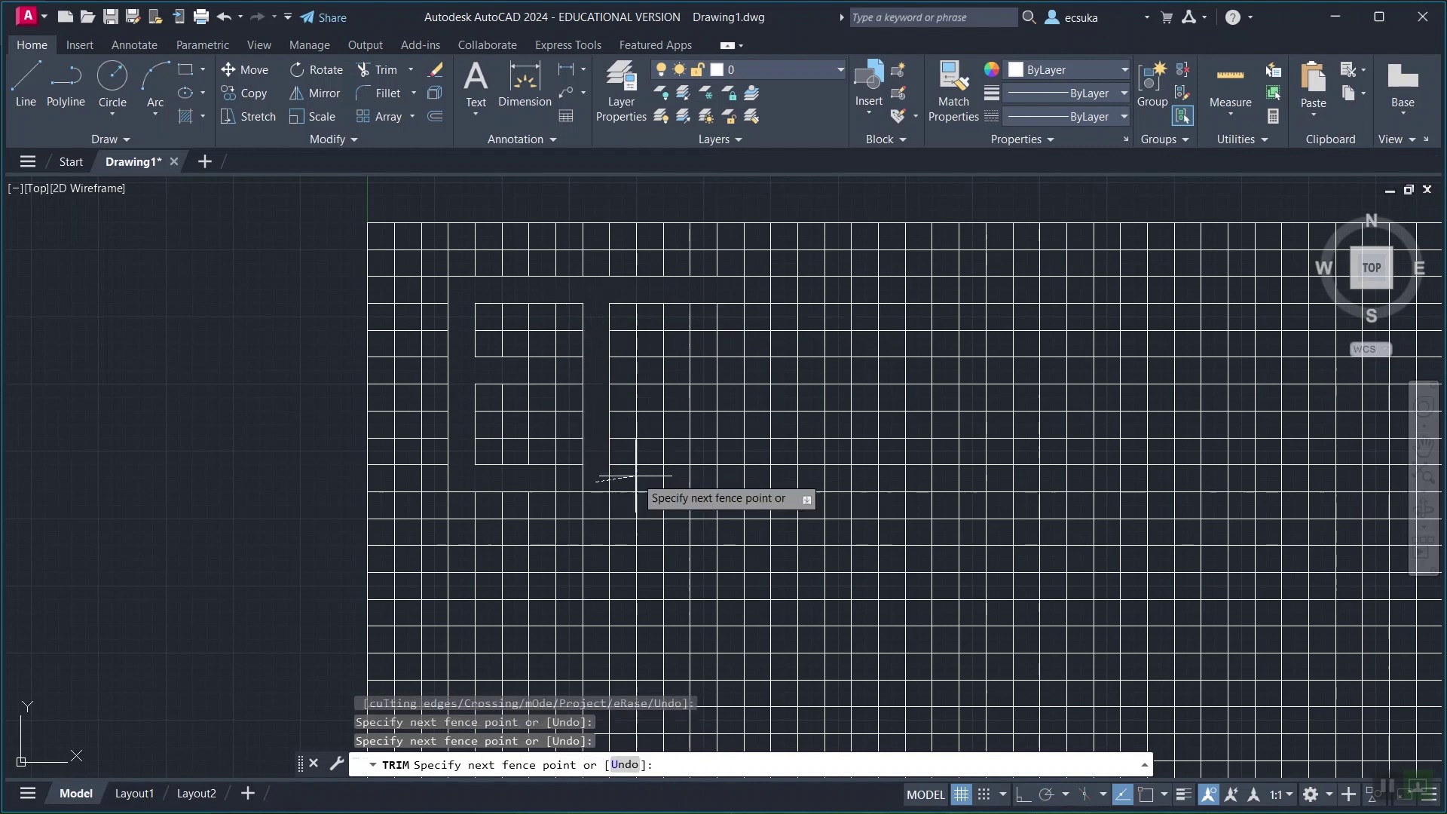
click(738, 478)
key(Return)
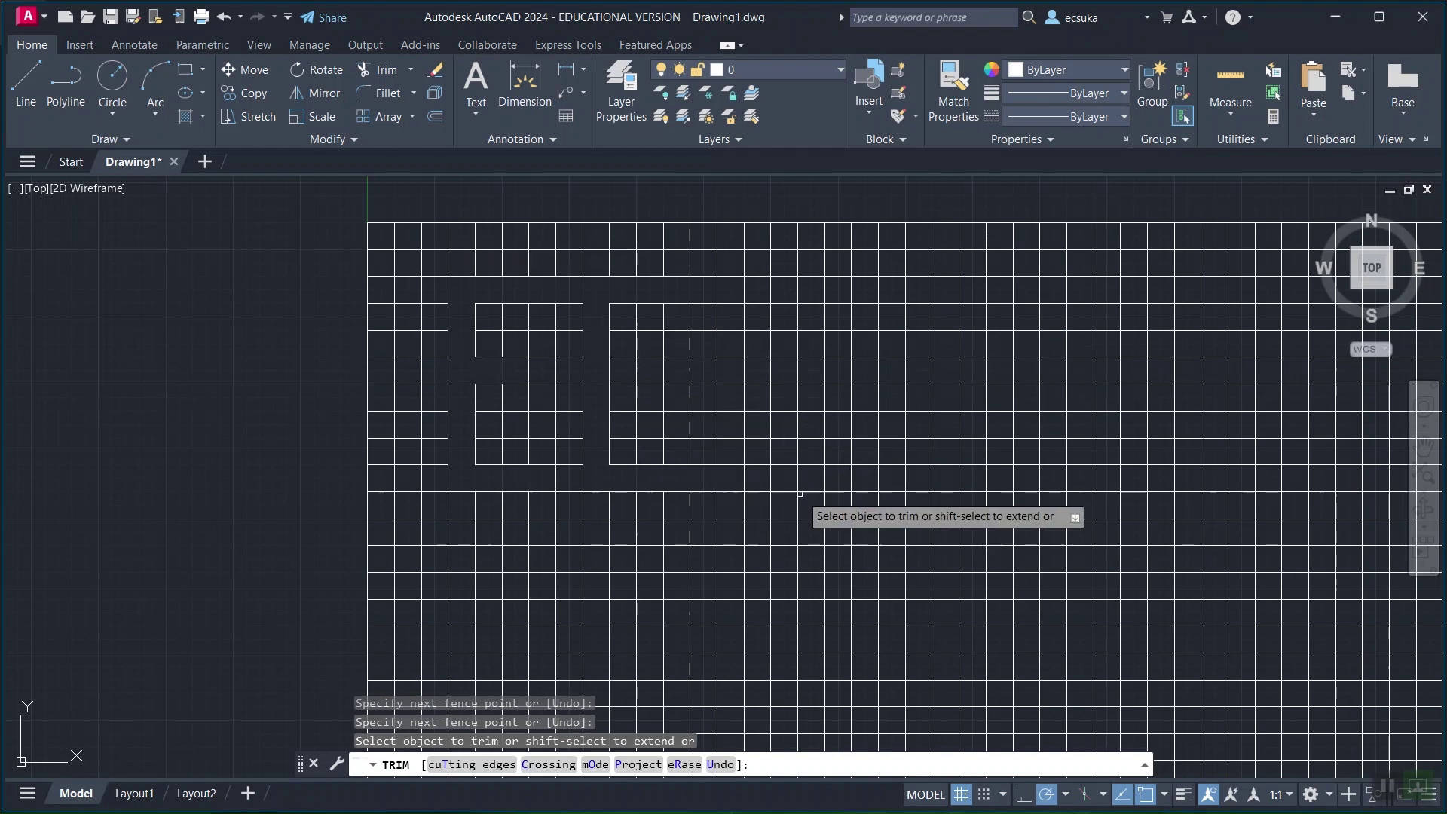
Try to extend the vertical grid line between the E and C across the top channel, and undo the extension.
scroll(929, 456, up, 5)
scroll(930, 456, down, 8)
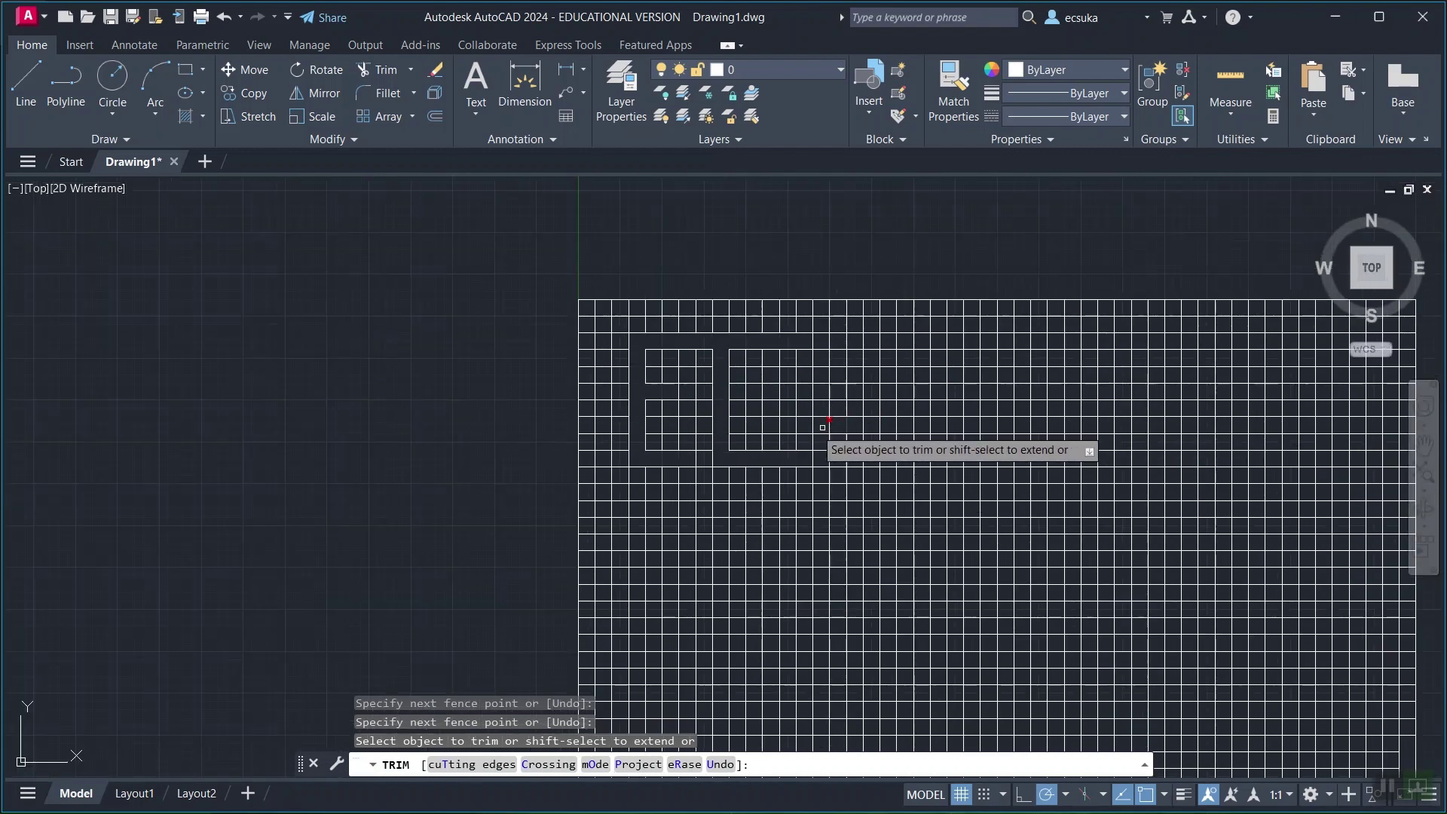
scroll(714, 379, up, 5)
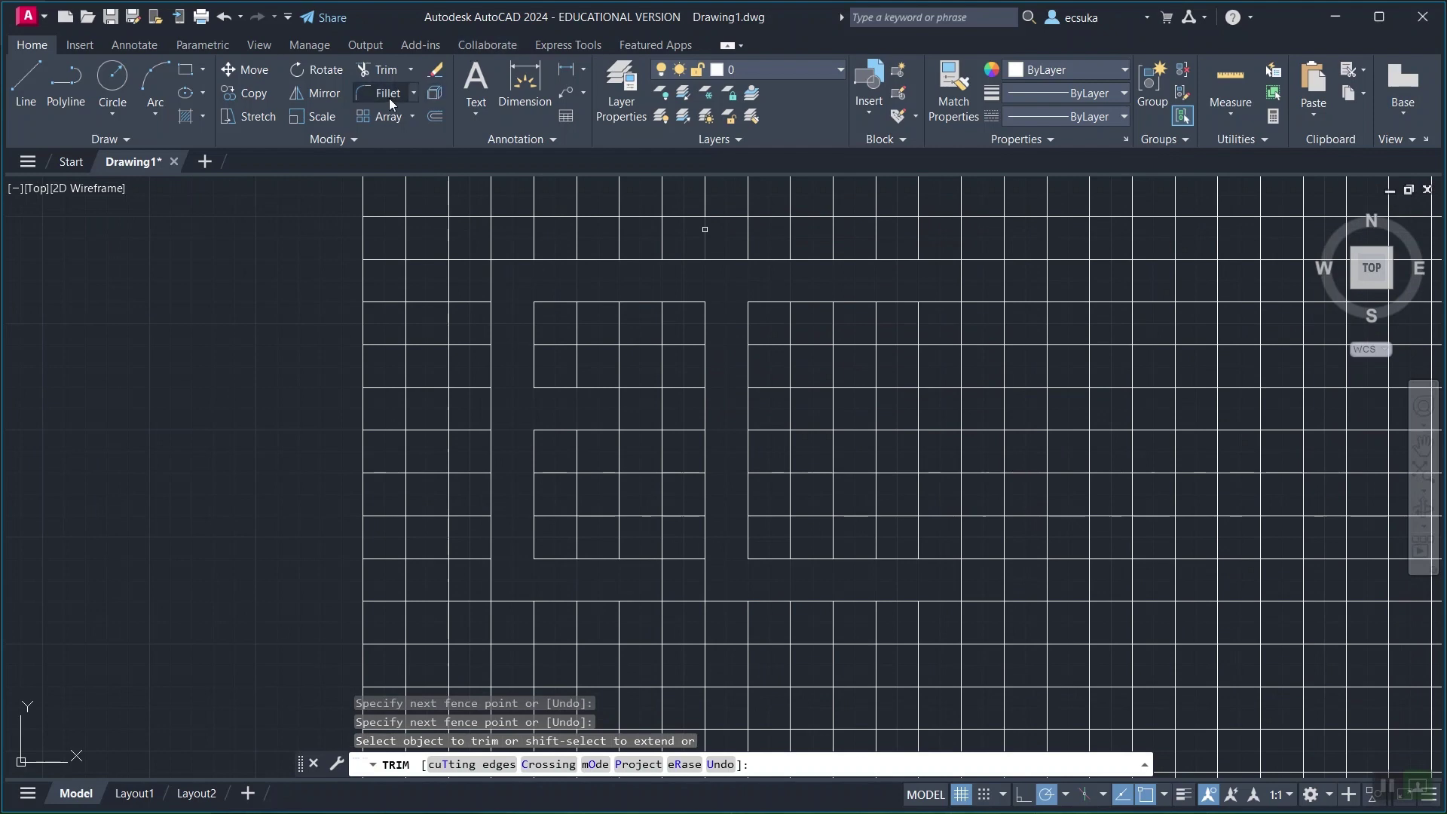
click(412, 71)
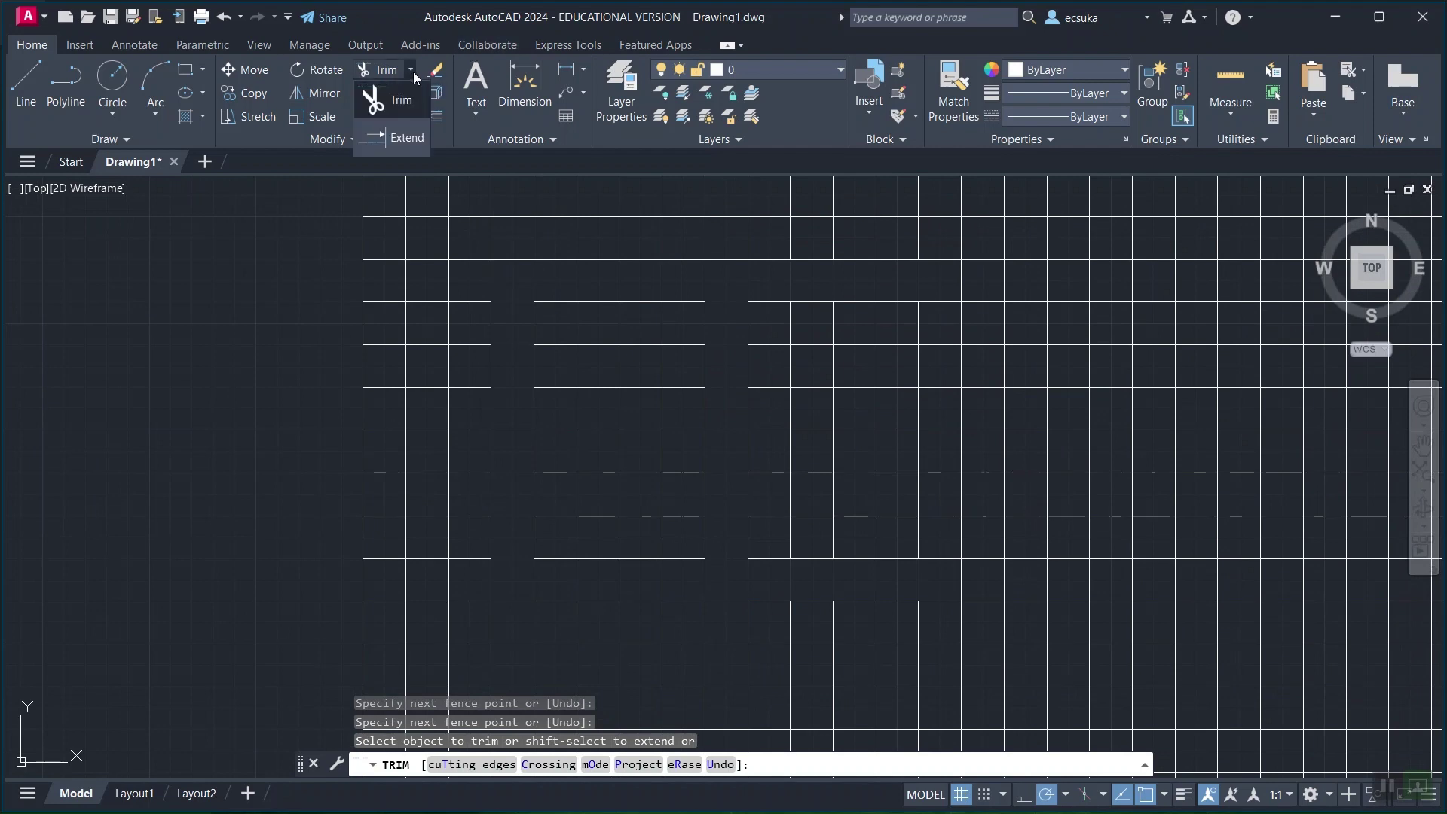
click(407, 138)
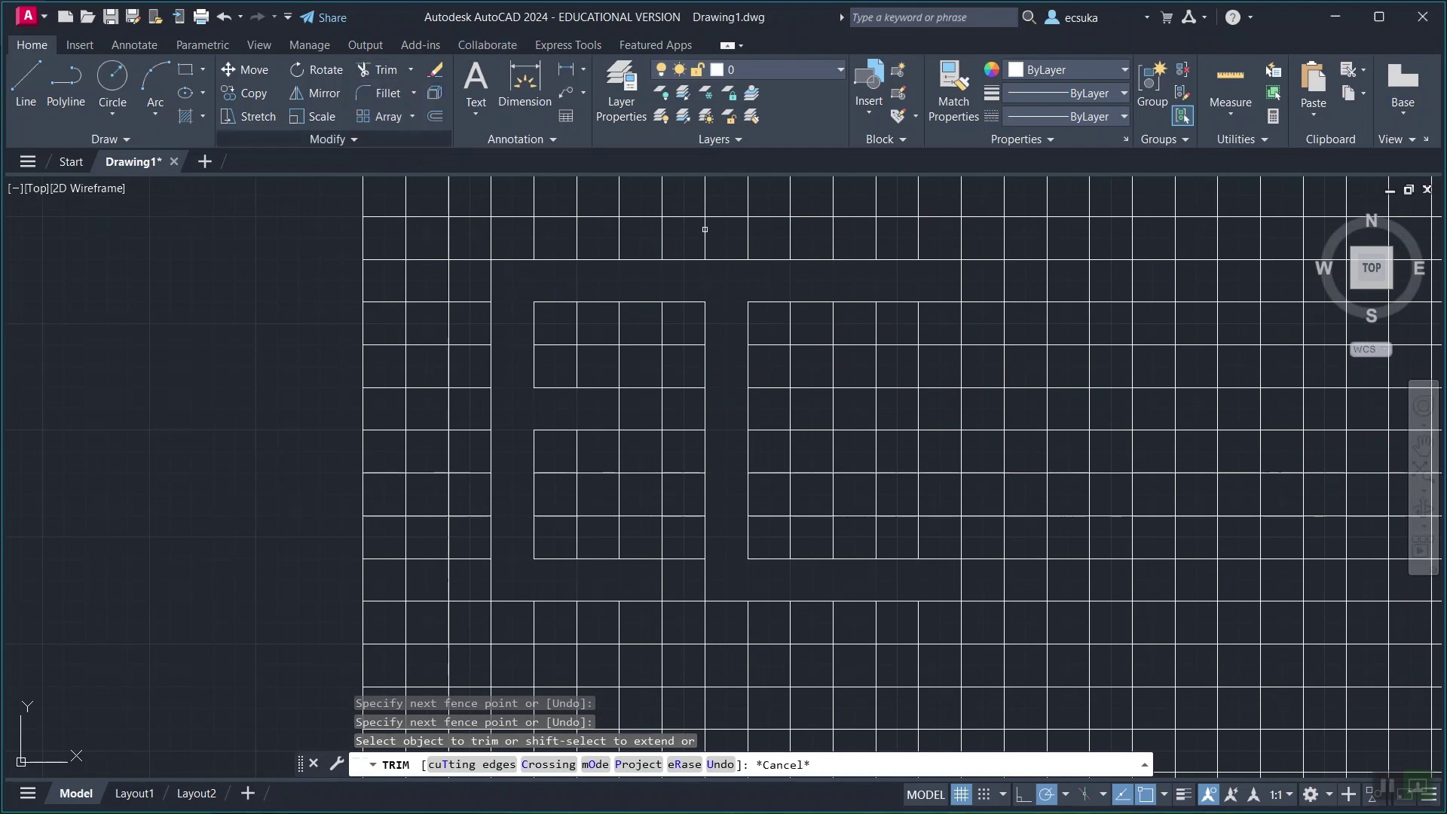
click(705, 308)
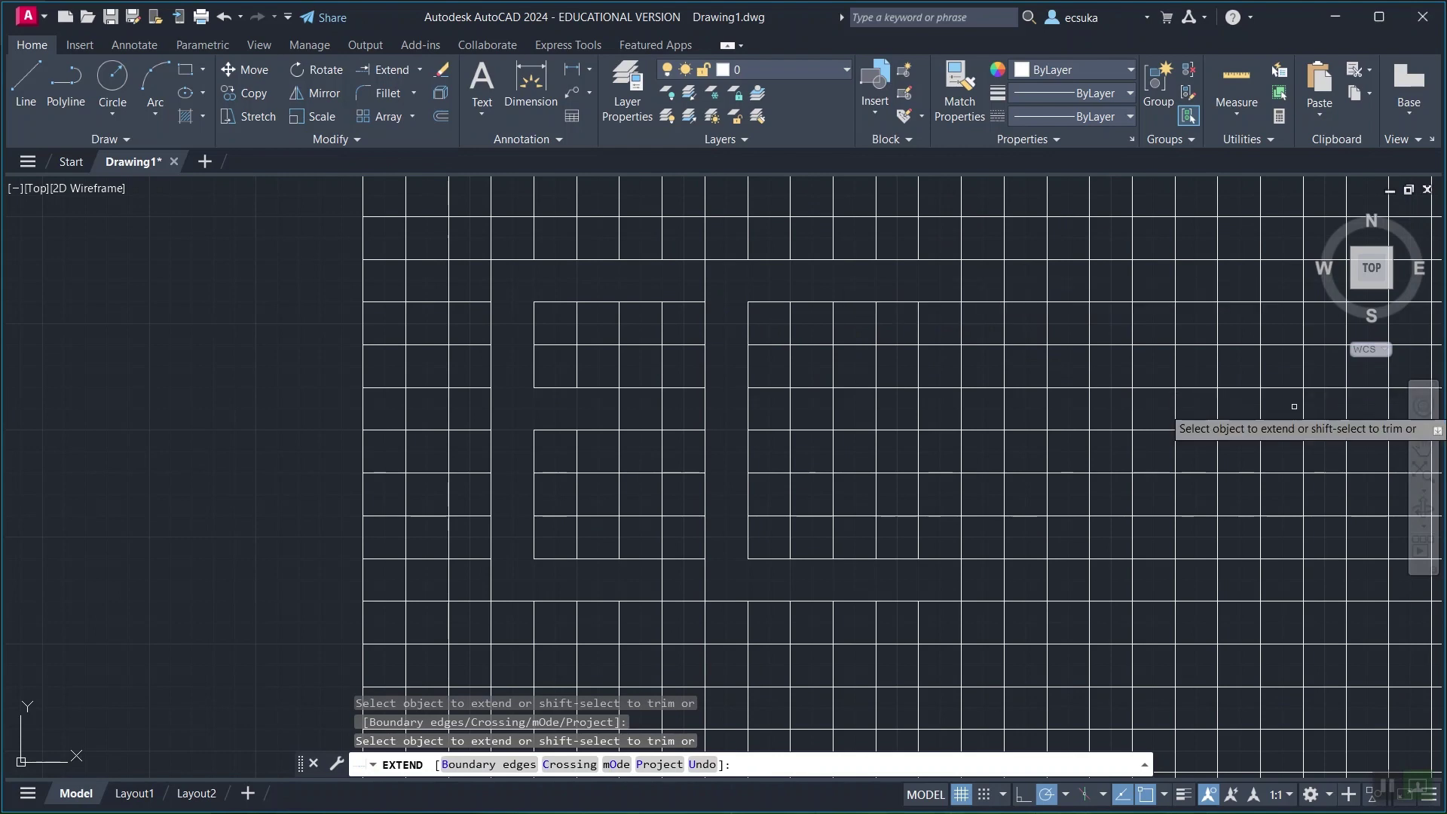
key(ctrl+z)
scroll(1043, 573, up, 2)
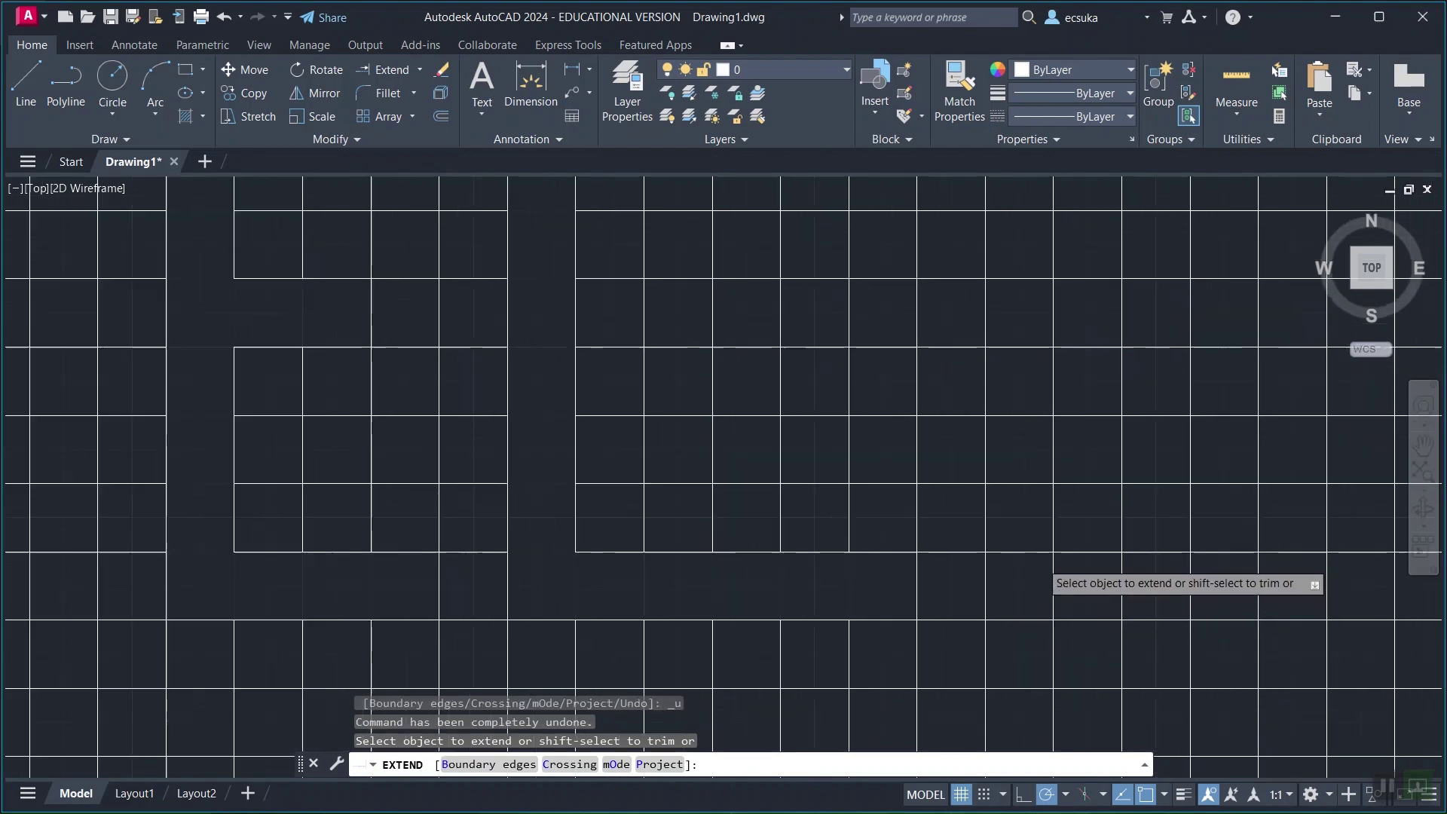
scroll(1033, 555, down, 3)
mouse_move(1032, 556)
middle_down()
mouse_move(1027, 540)
mouse_move(459, 268)
mouse_move(403, 286)
mouse_move(410, 305)
middle_up()
scroll(504, 299, down, 2)
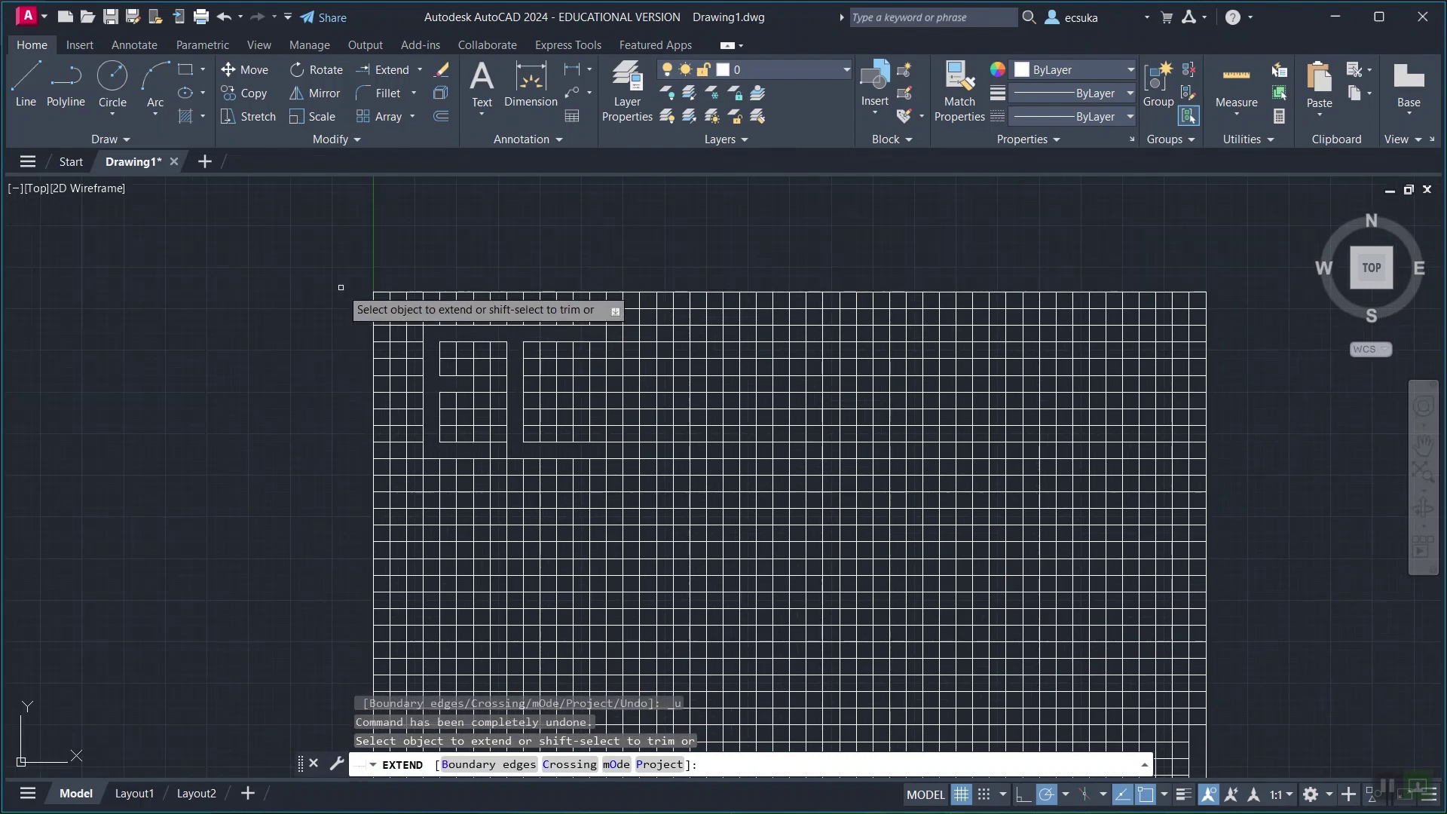
scroll(355, 303, down, 1)
scroll(370, 313, up, 3)
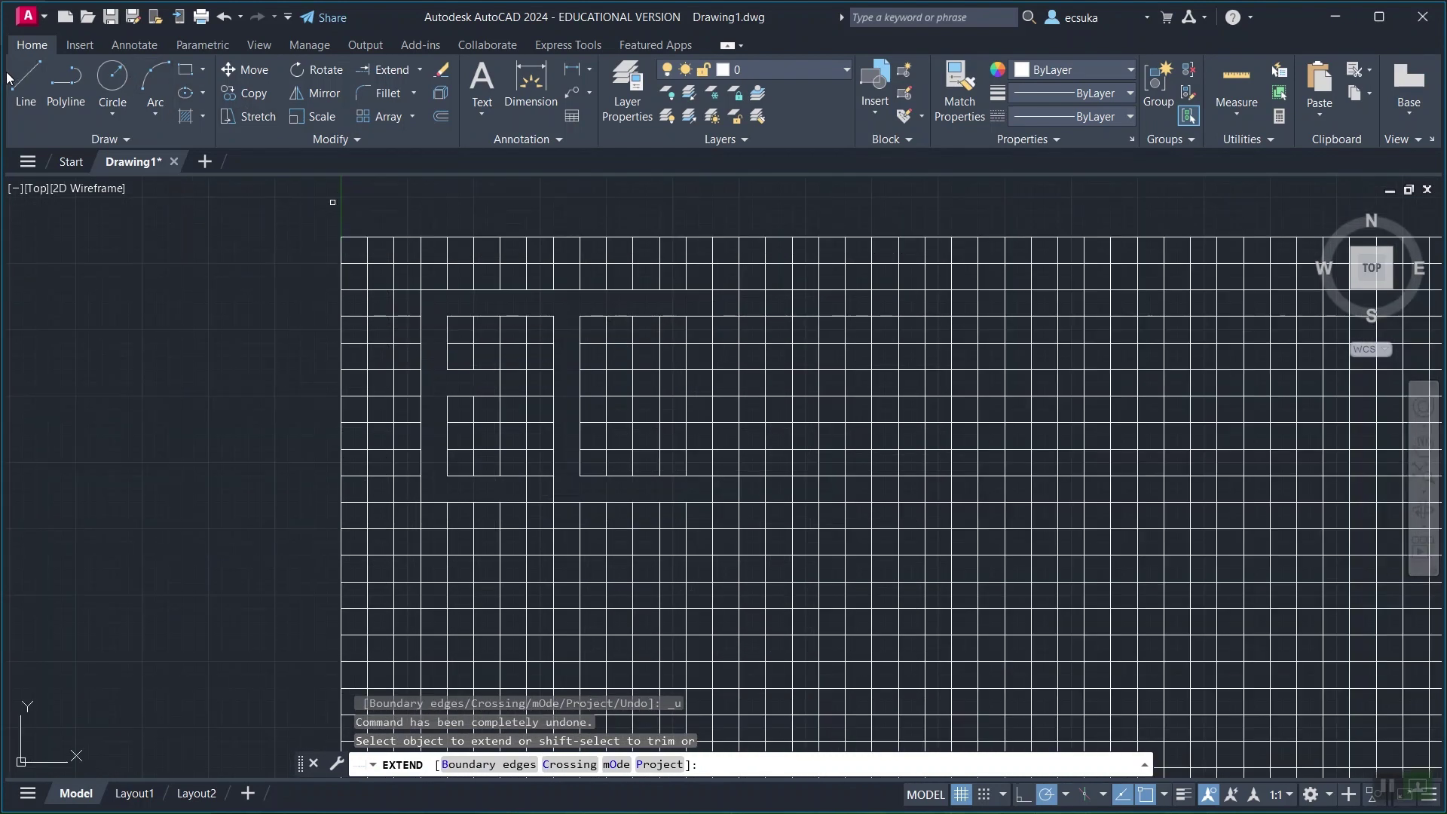
Create a new layer named thick and set its color to index color 20.
click(632, 96)
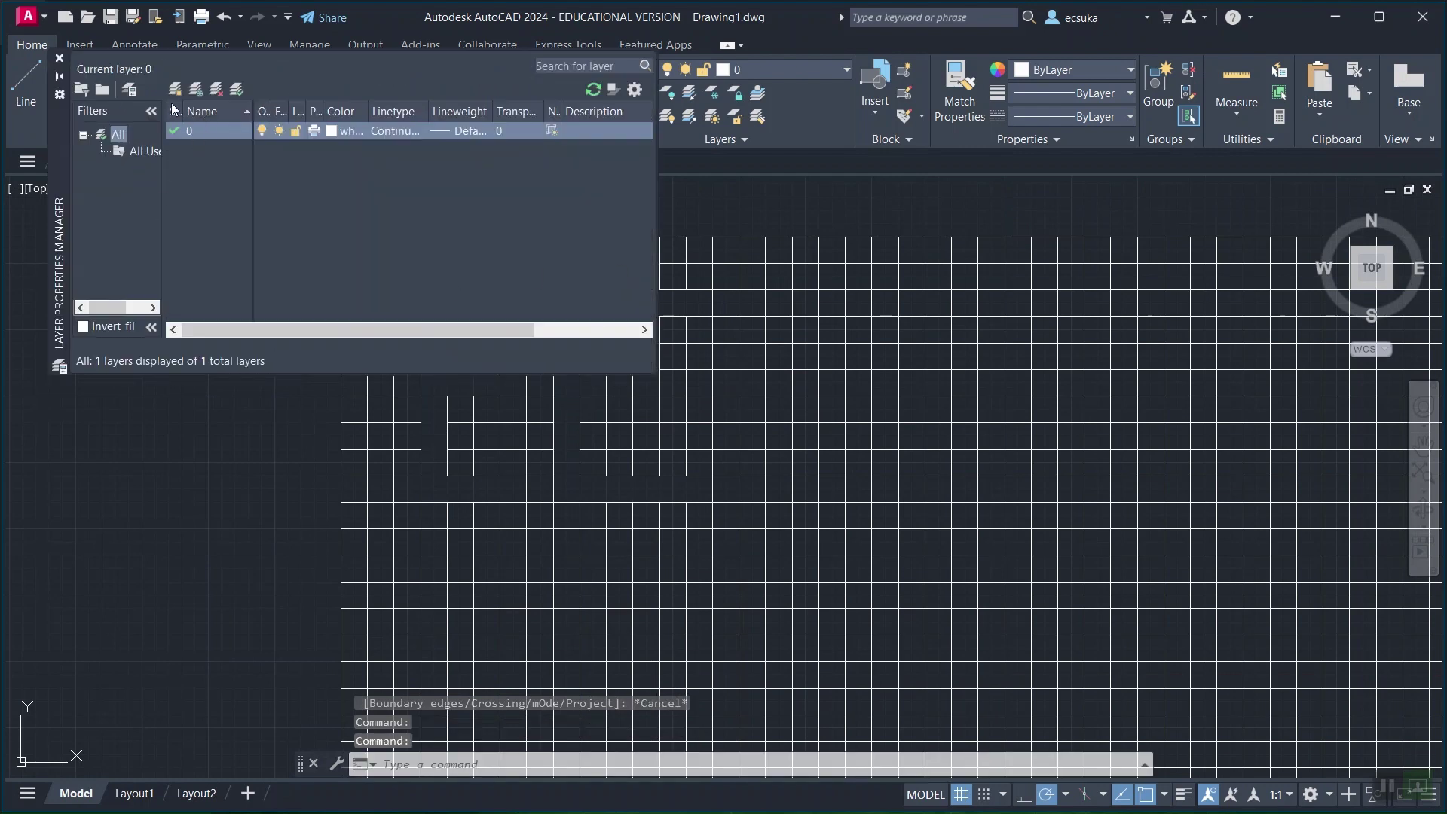
click(175, 89)
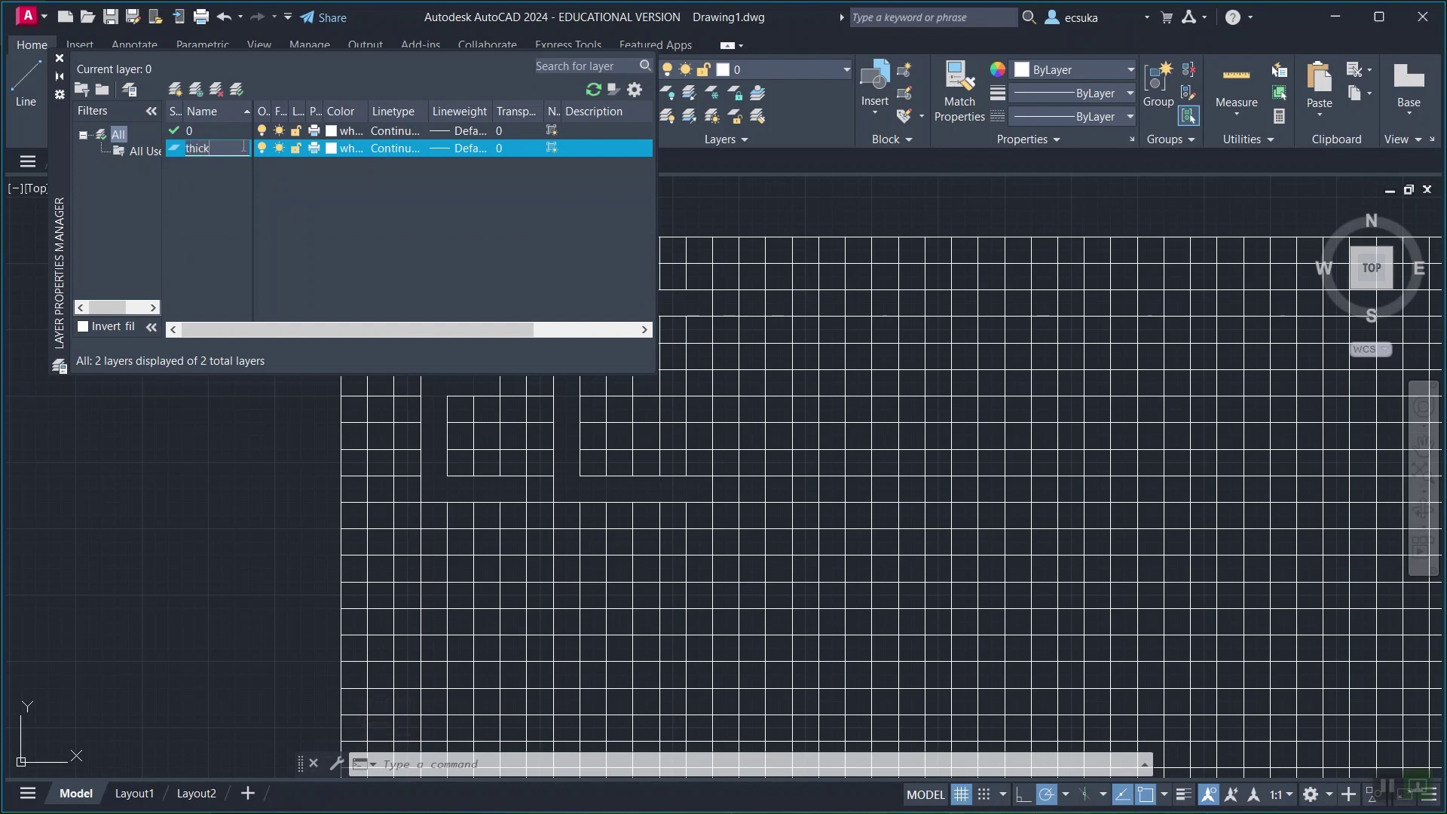
key(Return)
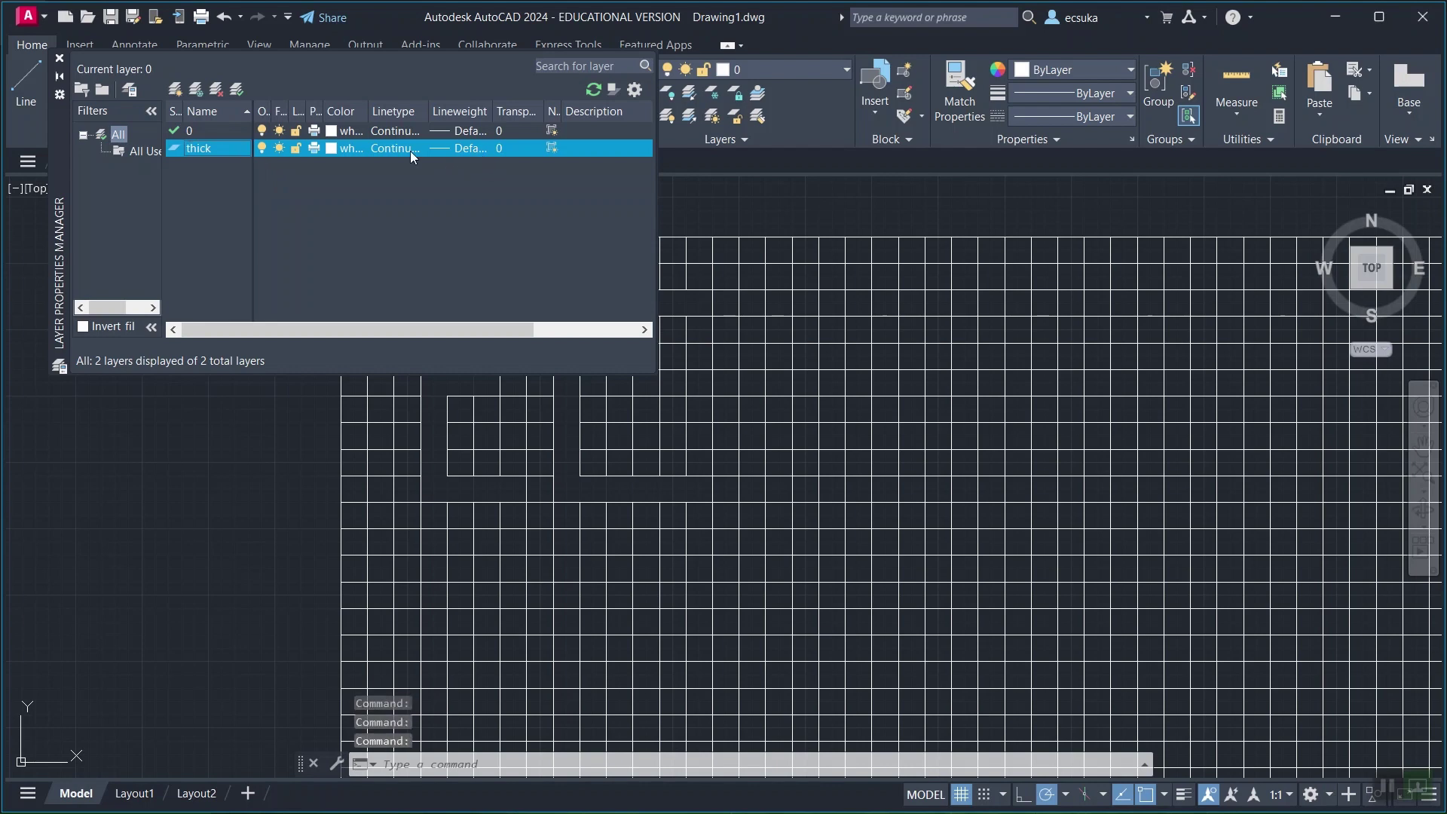
click(349, 148)
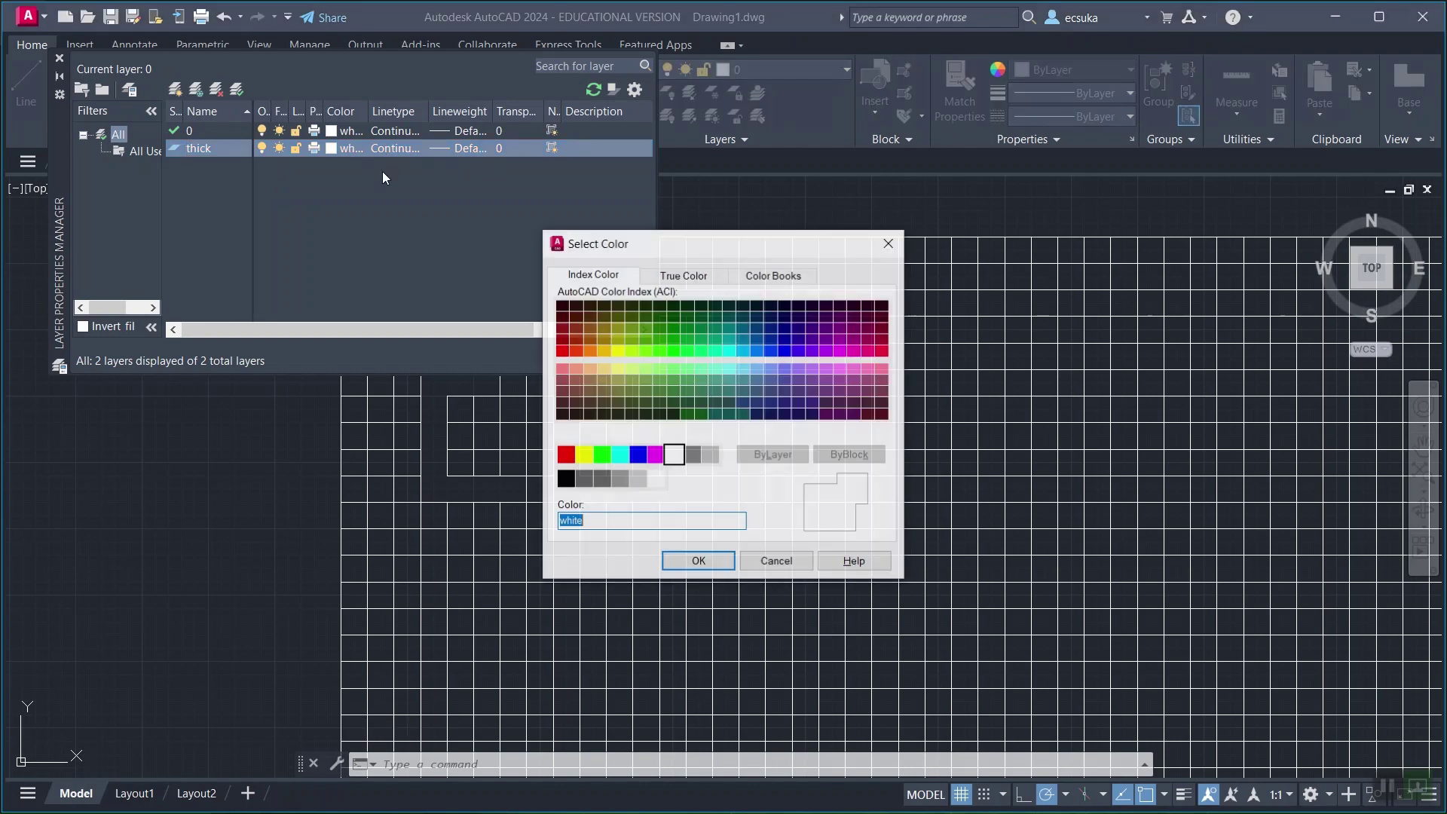
click(576, 356)
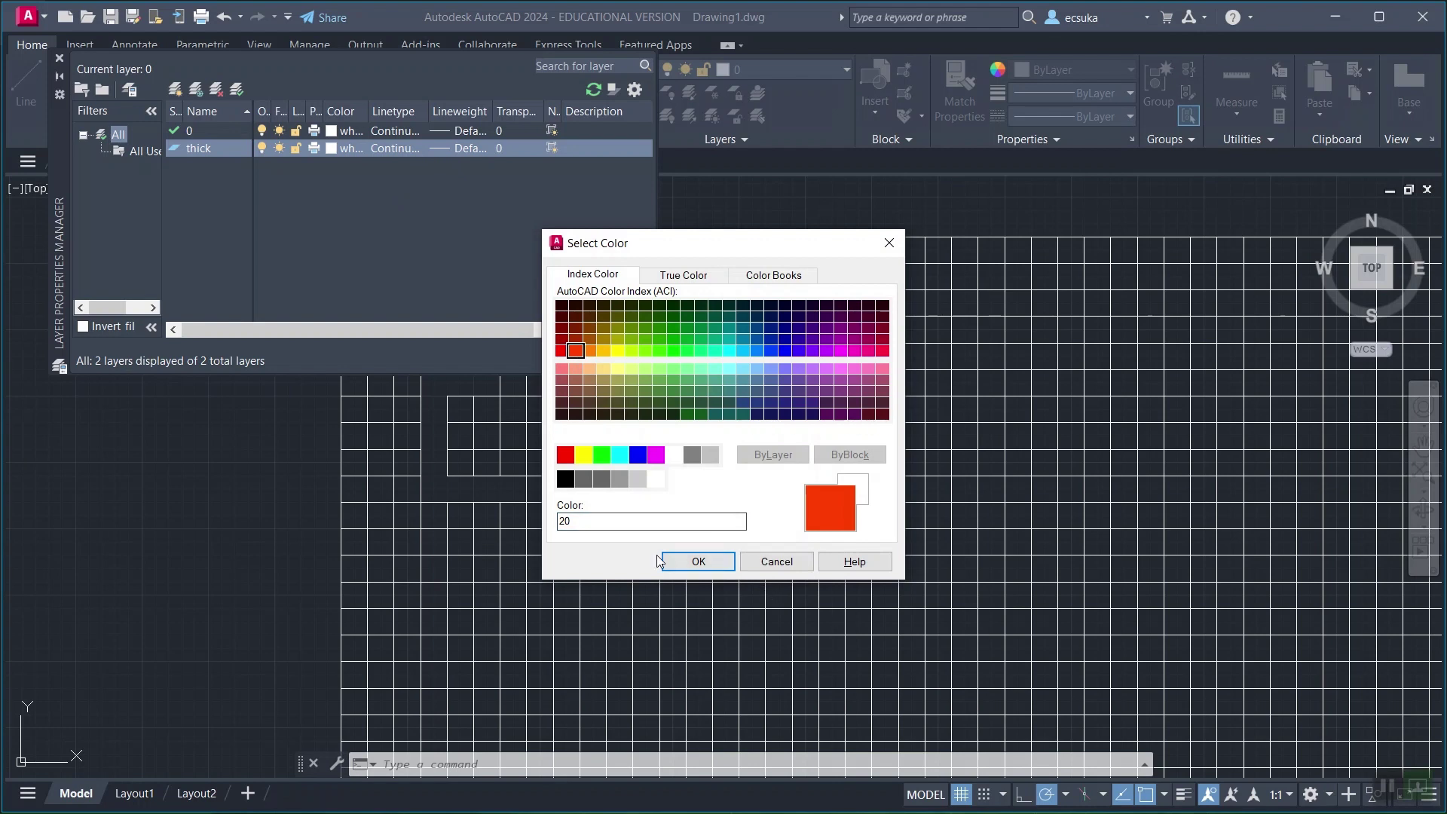
click(698, 560)
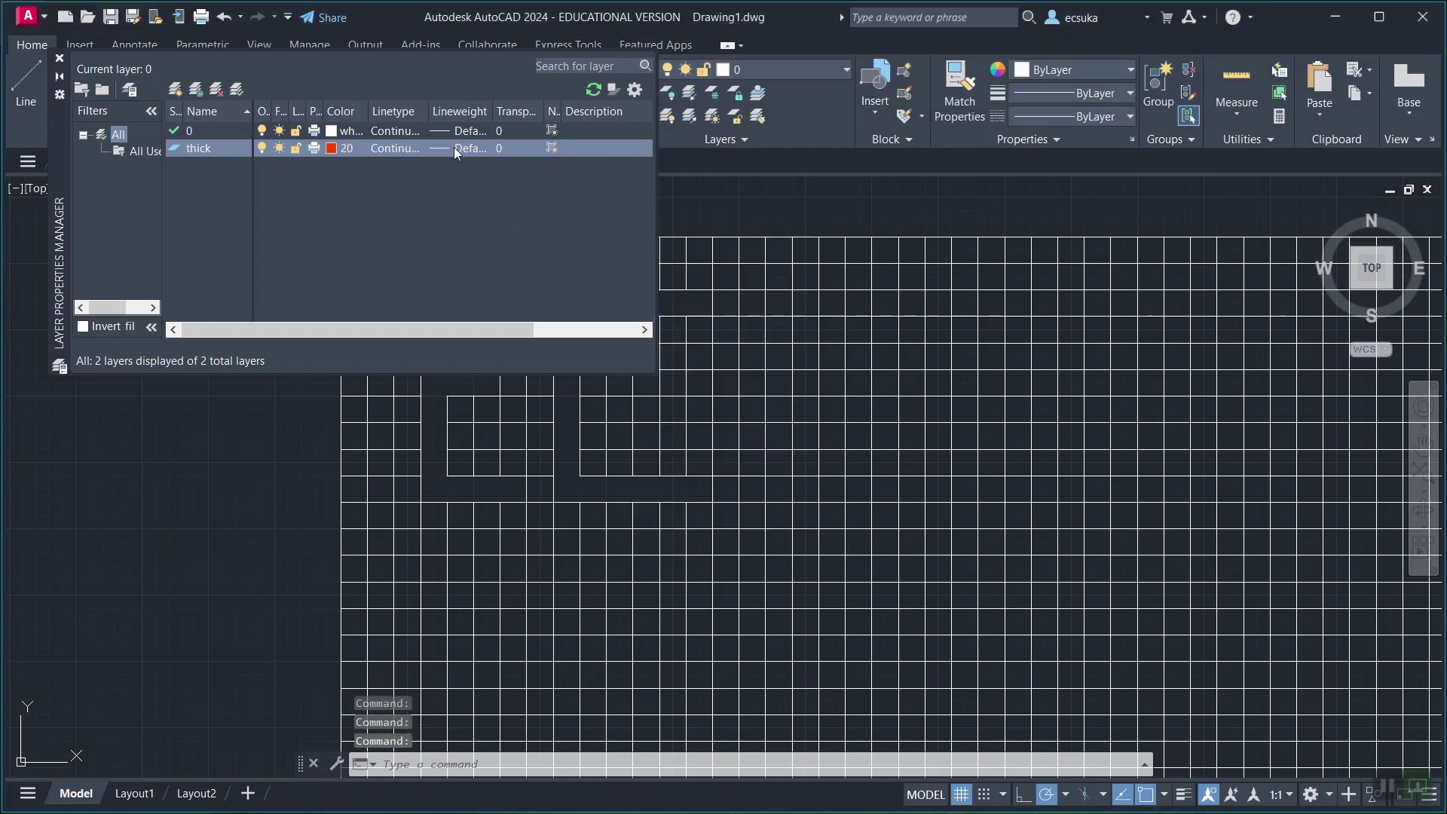
Set the thick layer's lineweight to 0.50 mm and close the layer properties.
click(454, 147)
scroll(695, 380, down, 3)
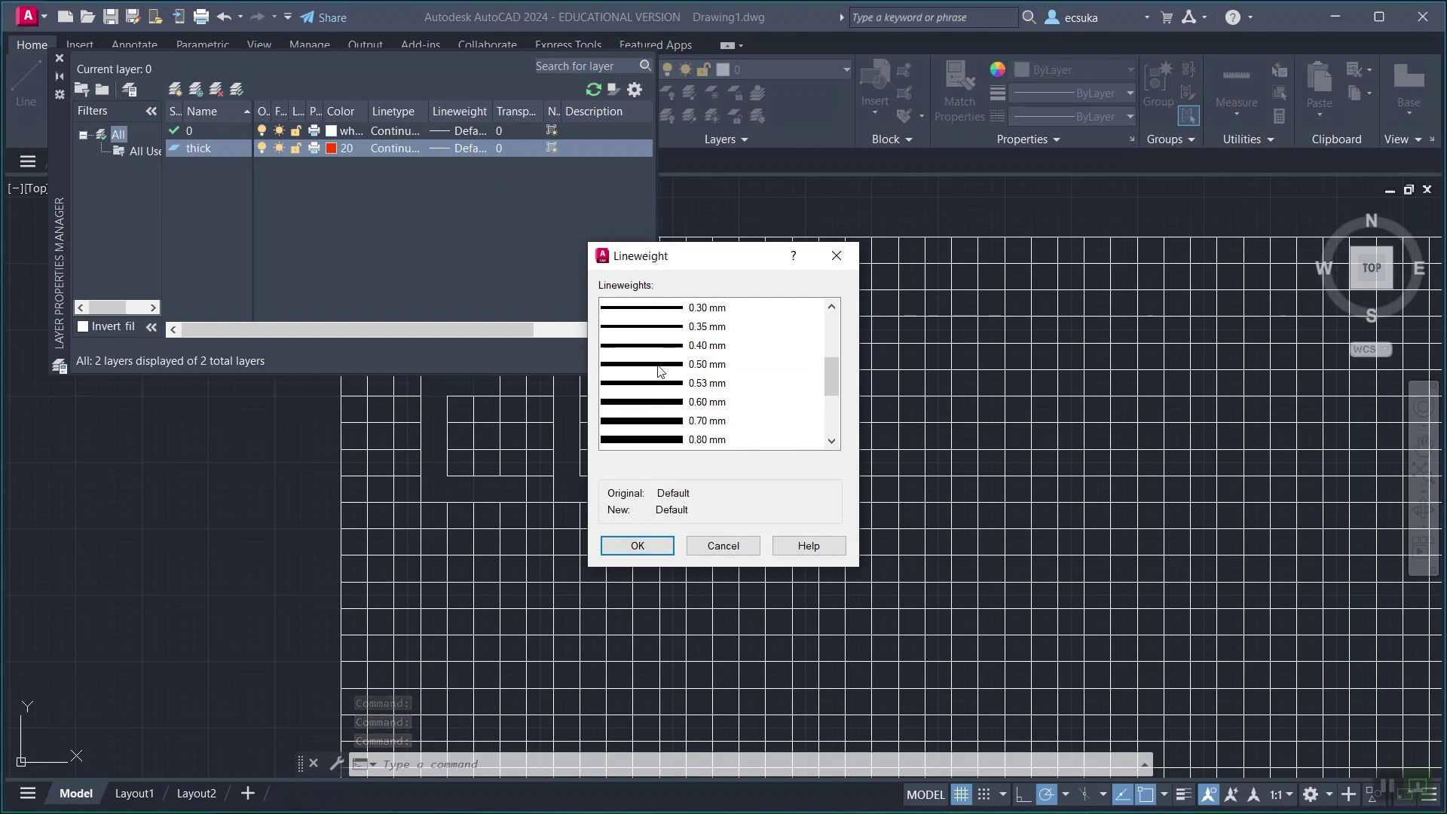
click(660, 367)
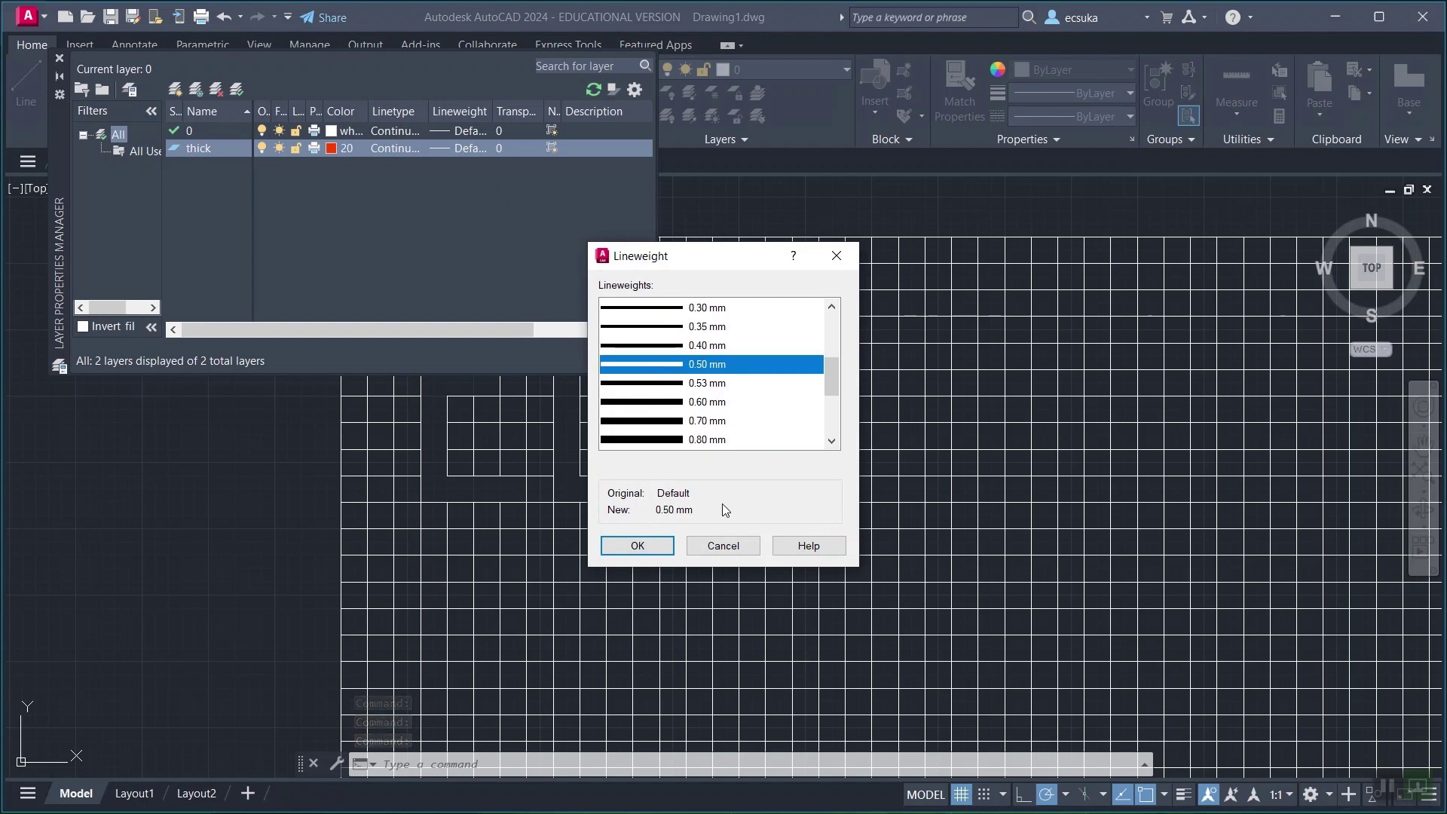
click(637, 546)
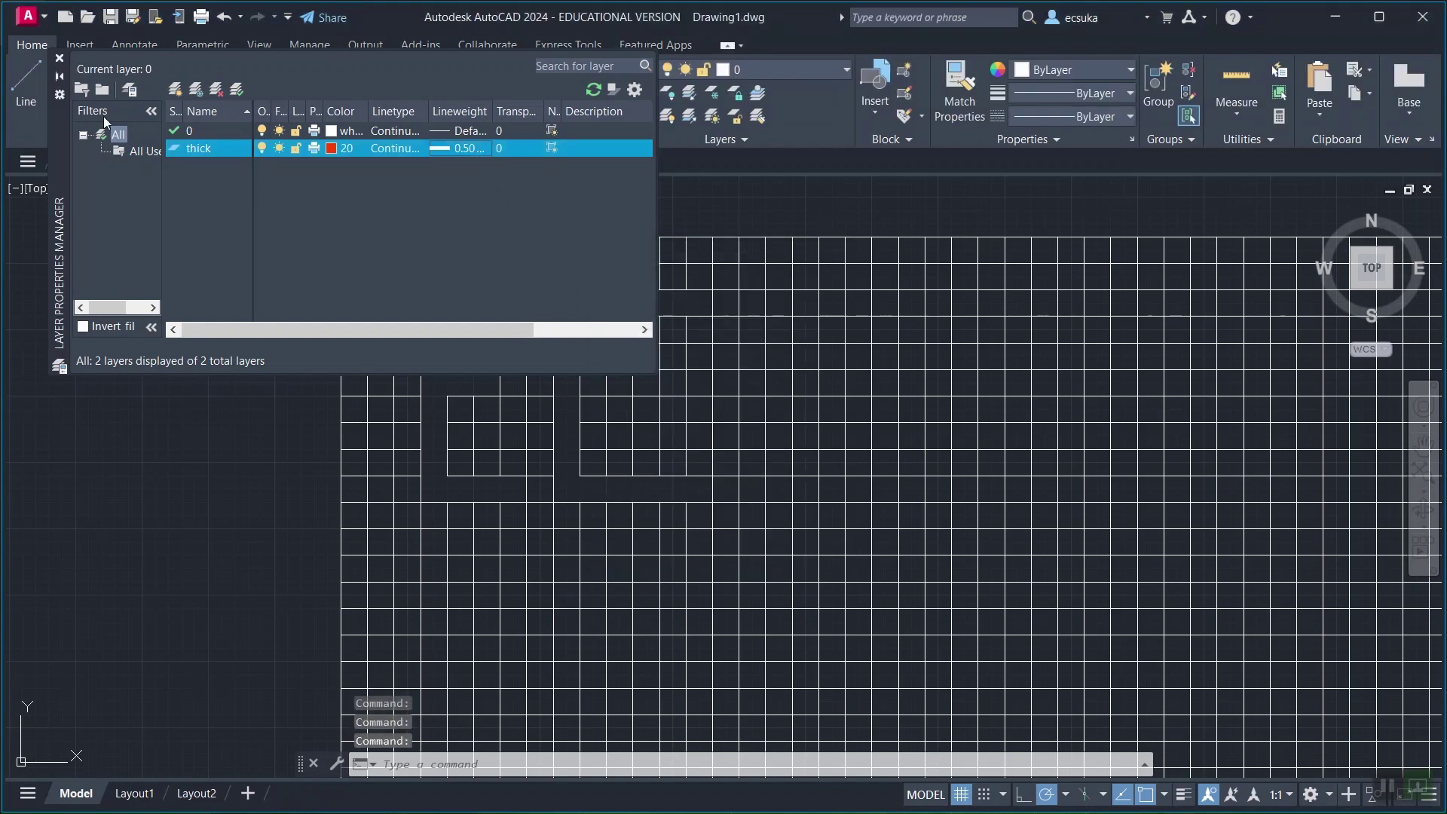
click(60, 58)
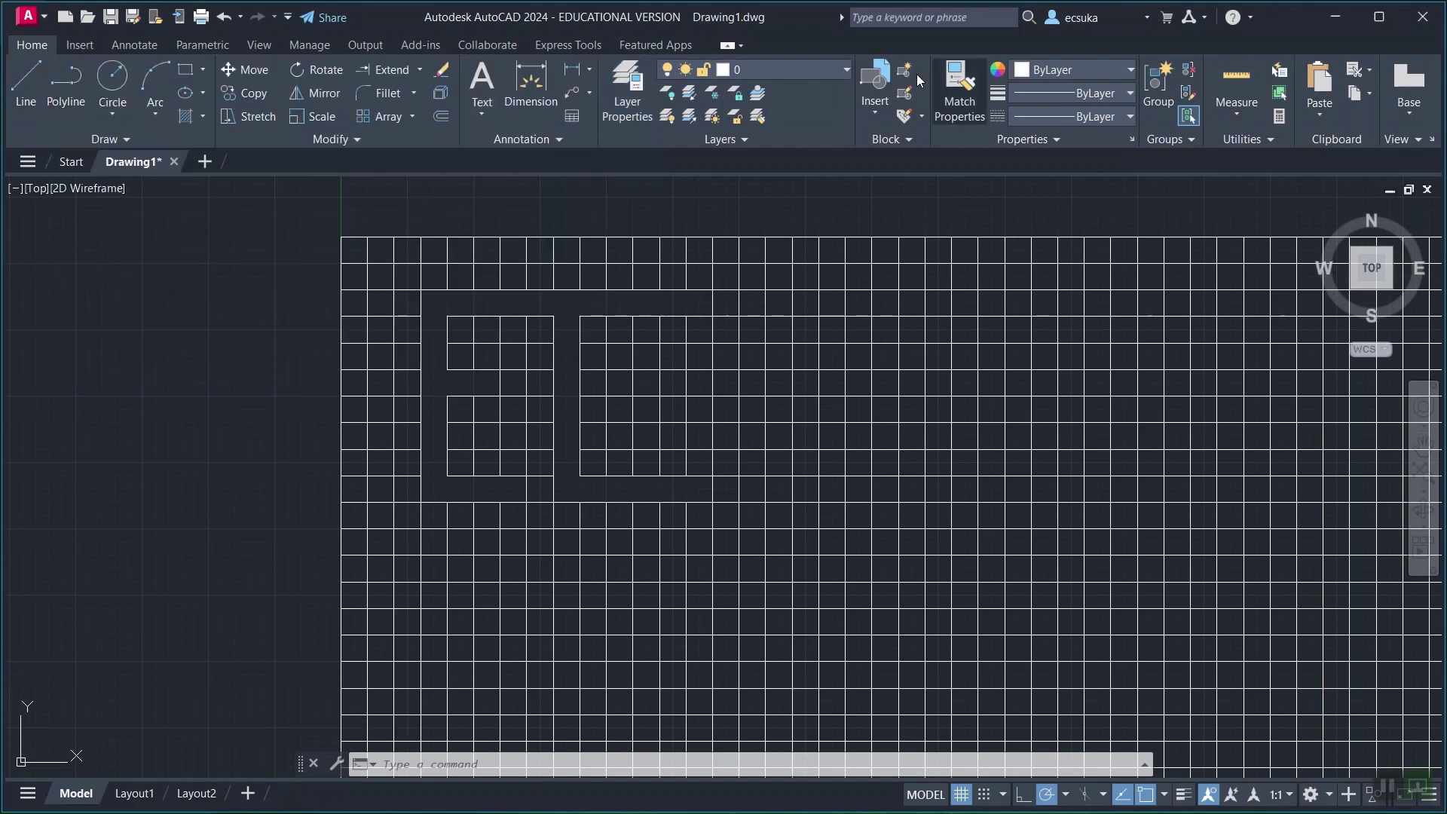
Make the thick layer current for drawing the letter outlines.
click(779, 69)
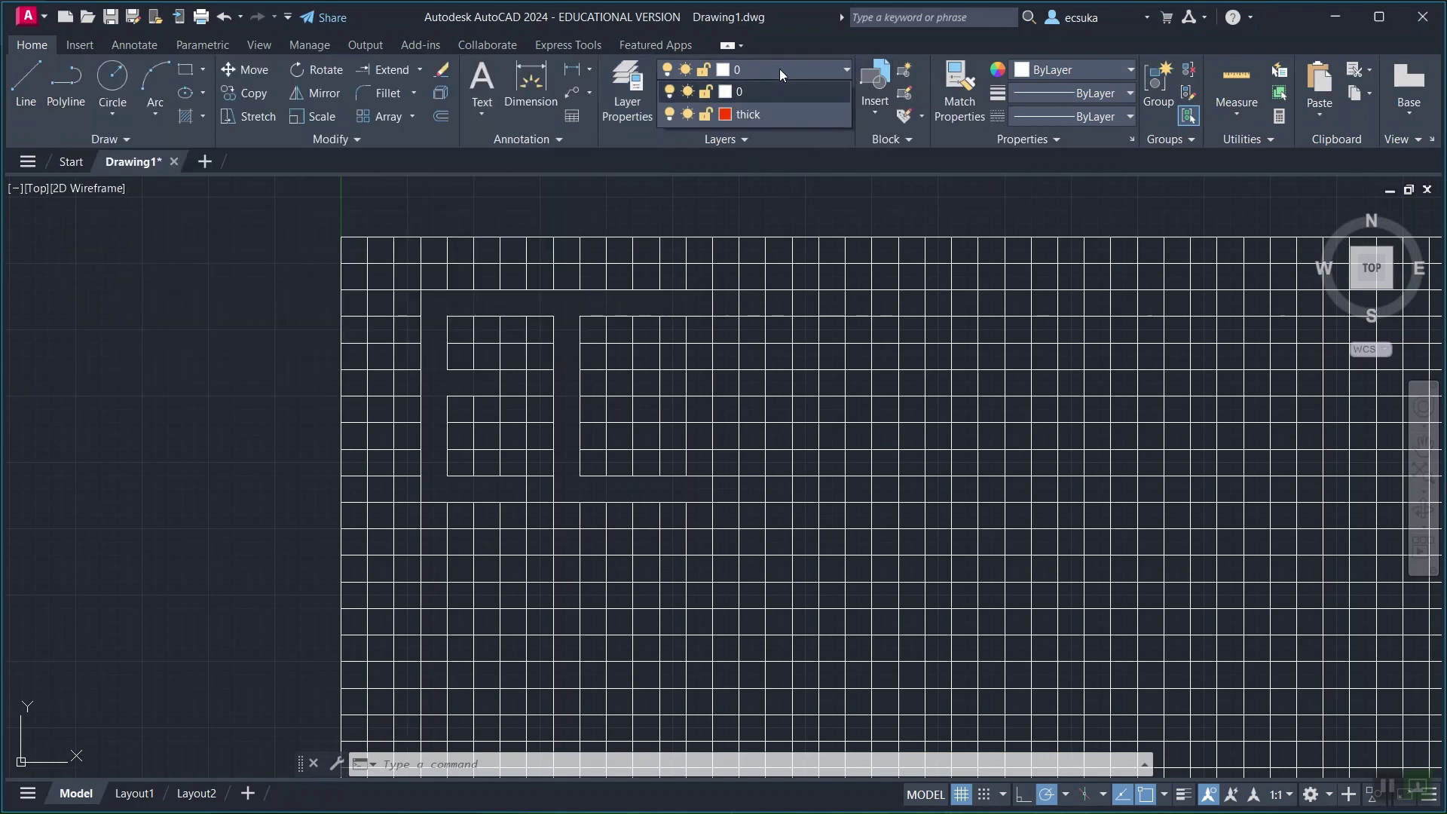
click(749, 119)
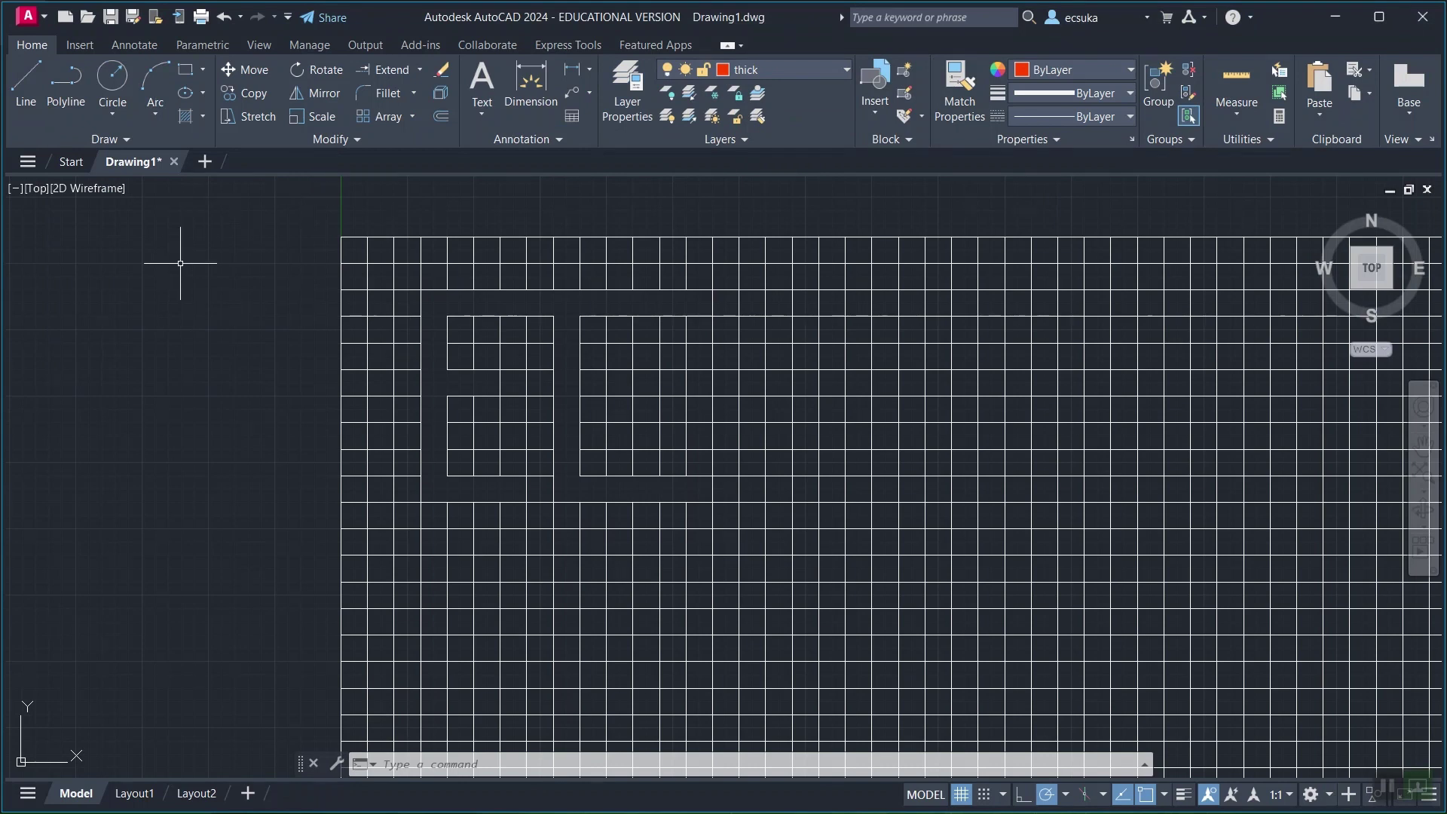
click(30, 92)
middle_drag(485, 324, 565, 397)
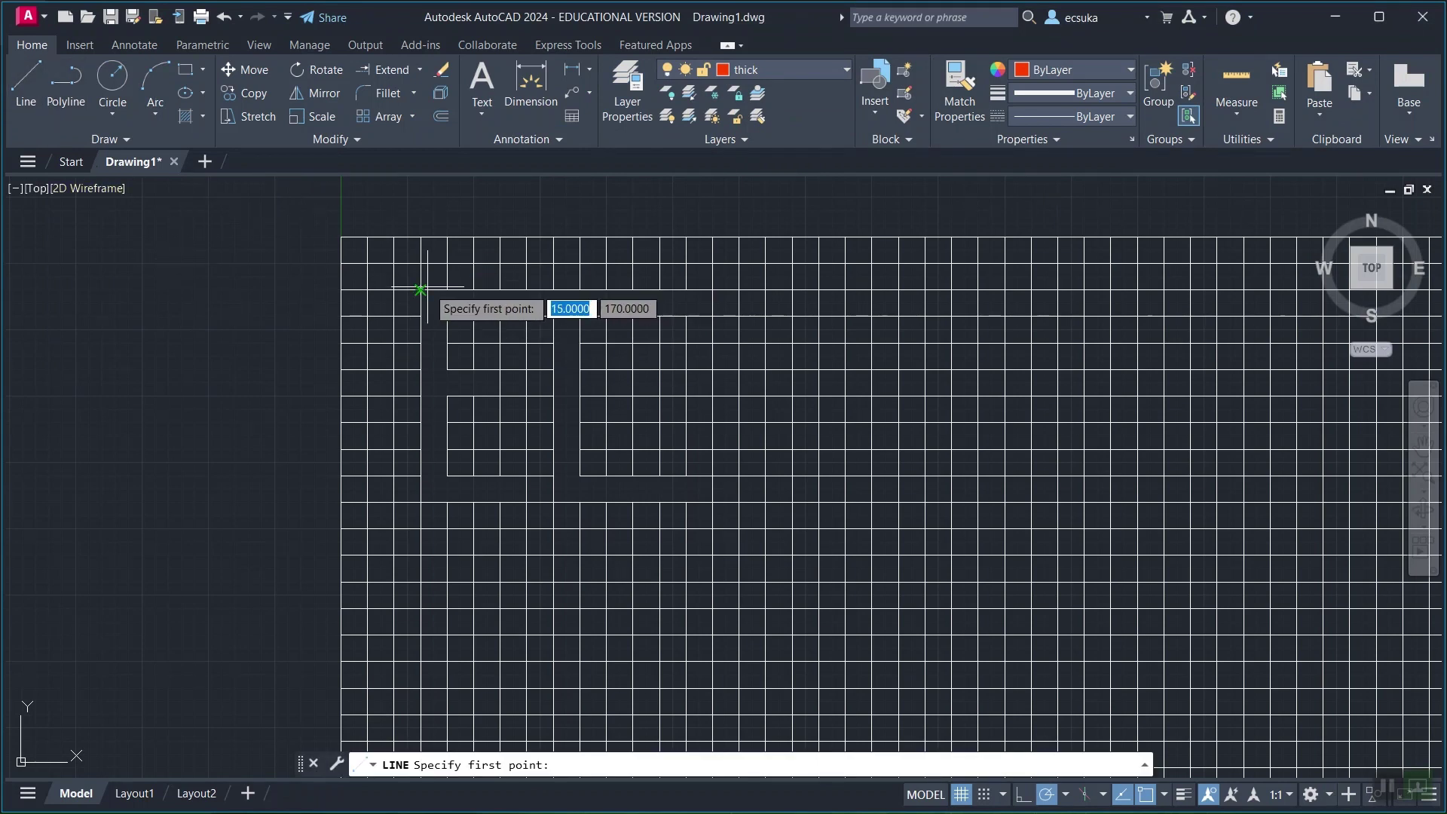
key(Escape)
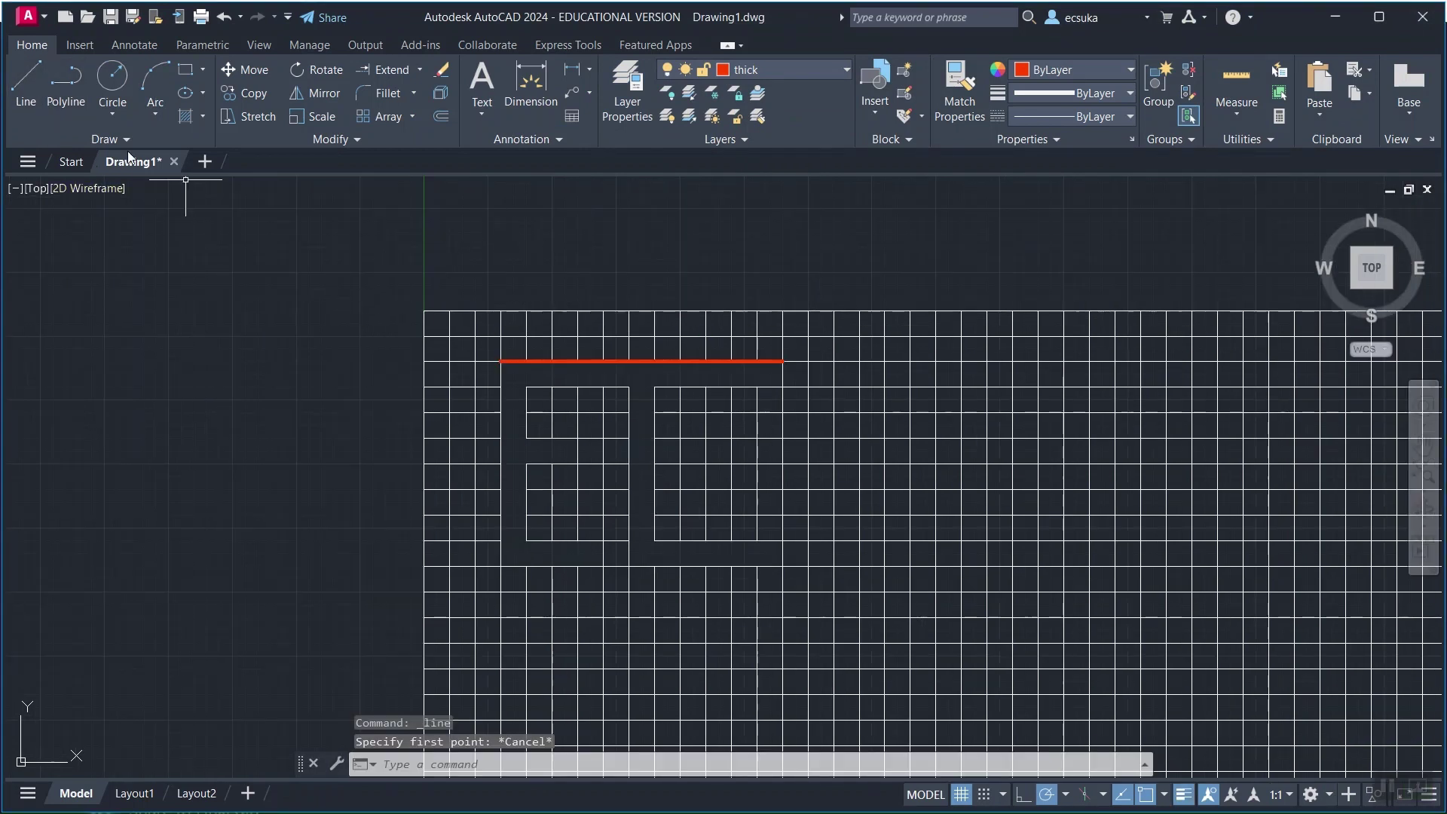
Switch object snap off and back on, and try to start a line at the C's inner vertical edge.
key(Return)
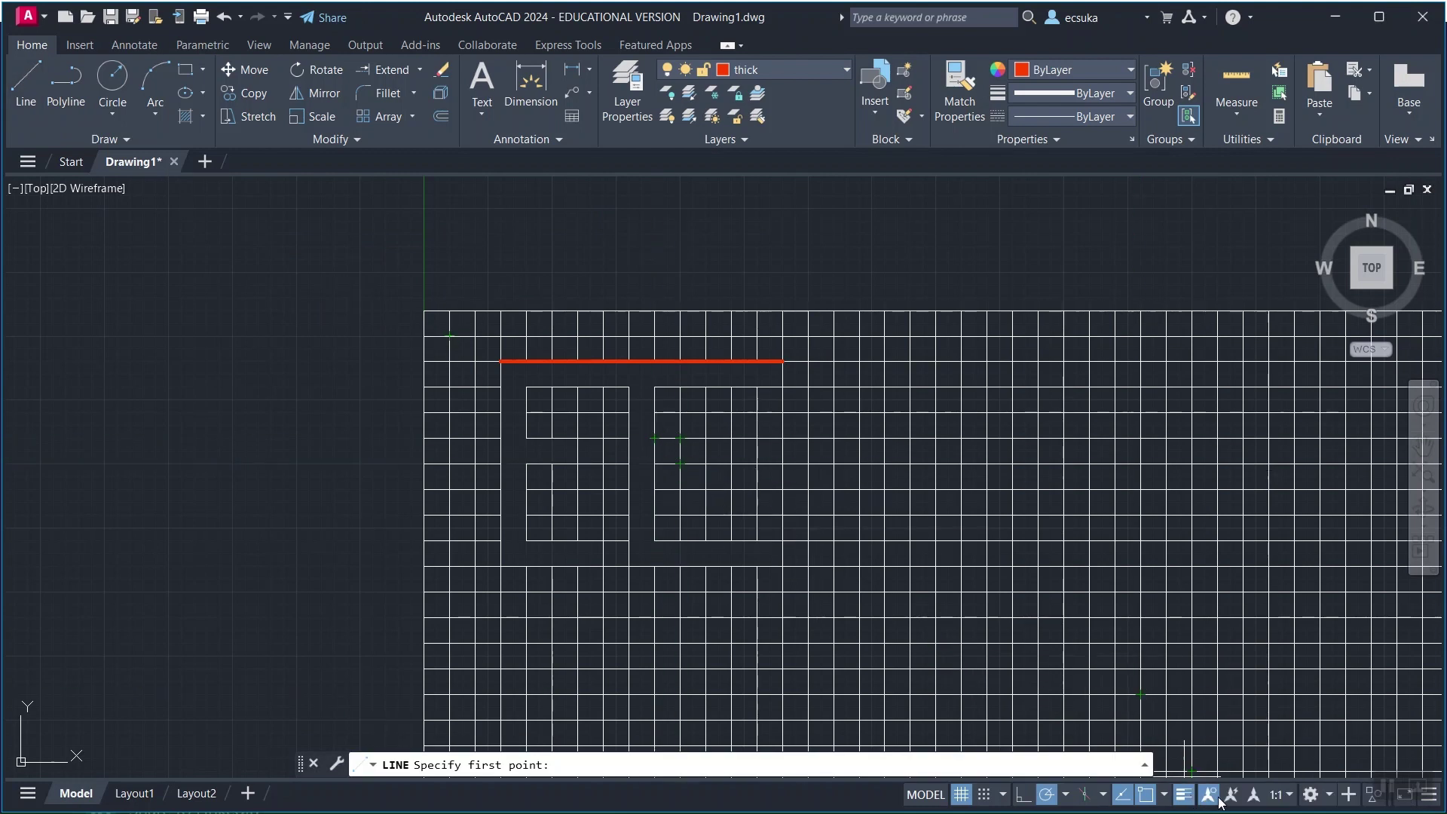
click(1144, 795)
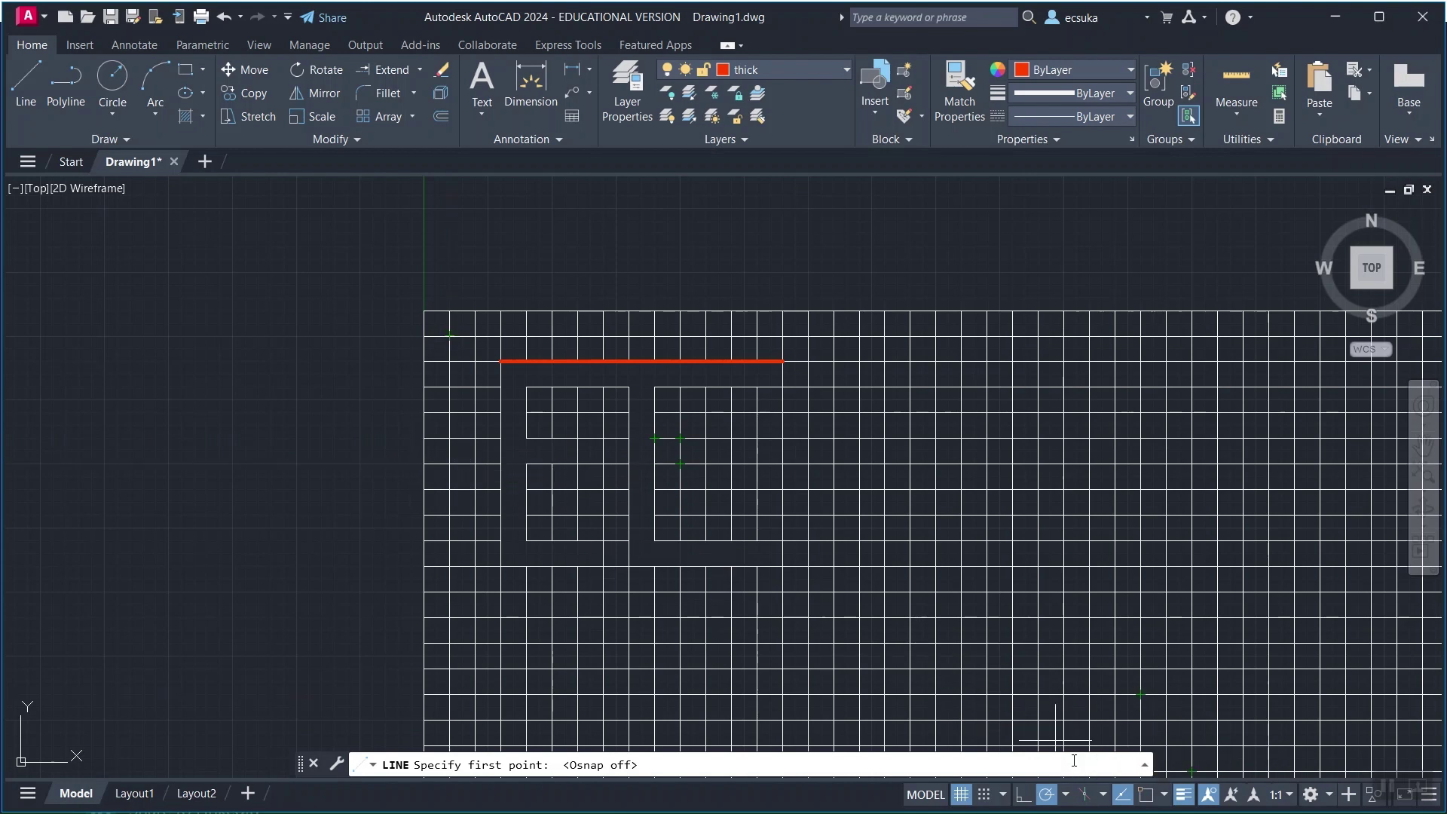
click(1145, 794)
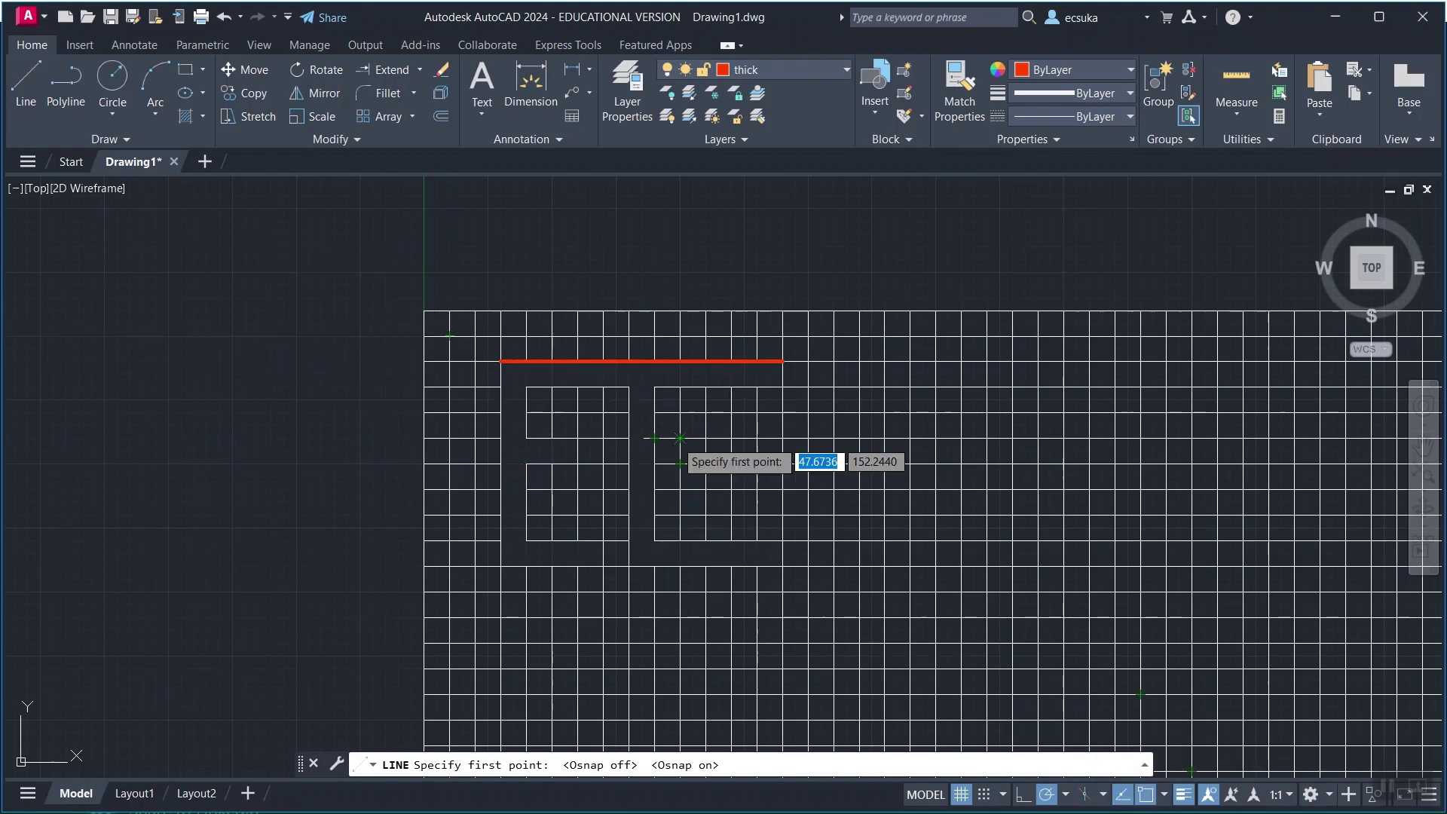
click(654, 437)
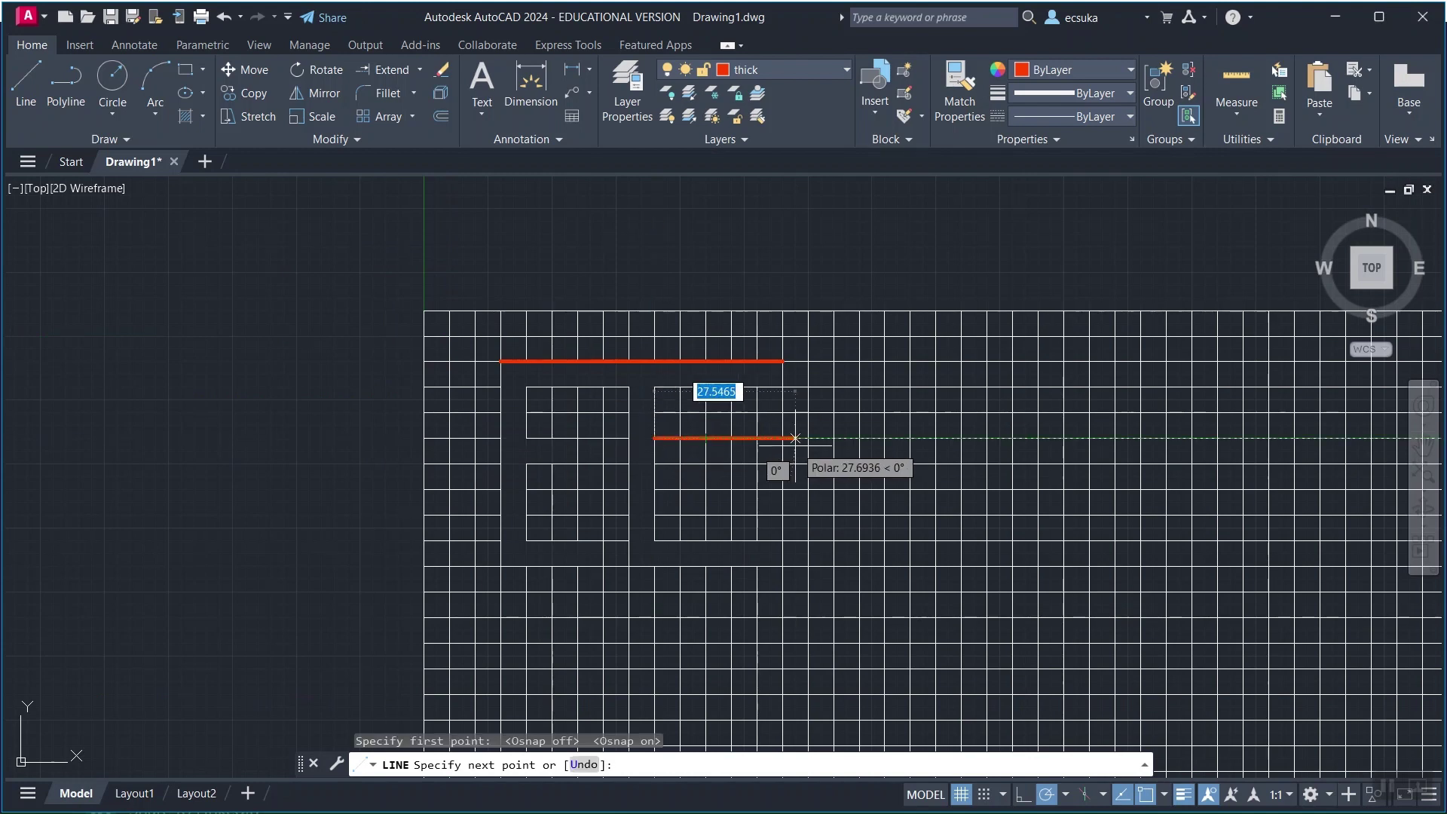
key(Escape)
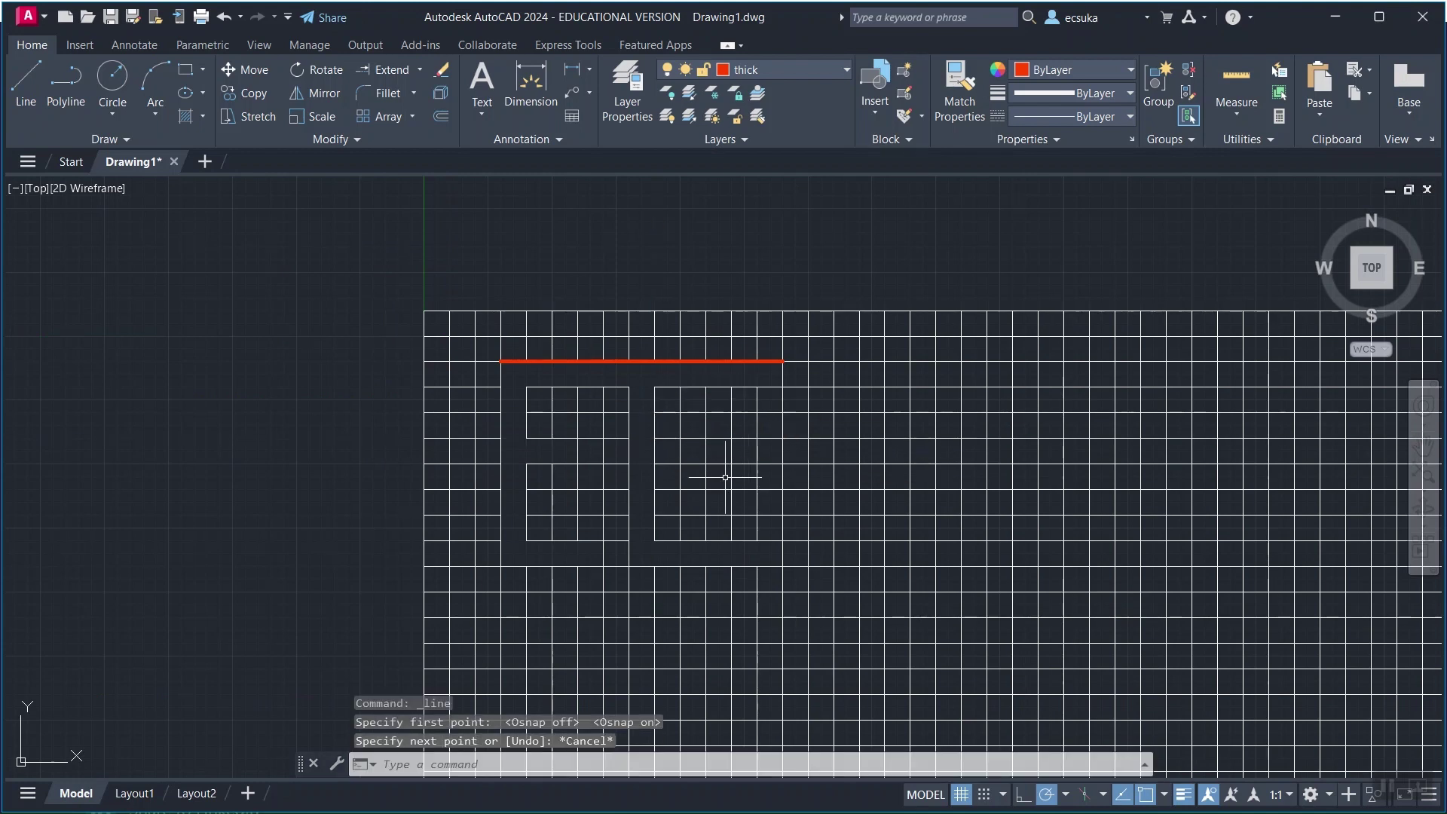
Draw a horizontal line on the thick layer along the inner edge of the C's lower bar, five grid squares long.
click(30, 83)
click(654, 540)
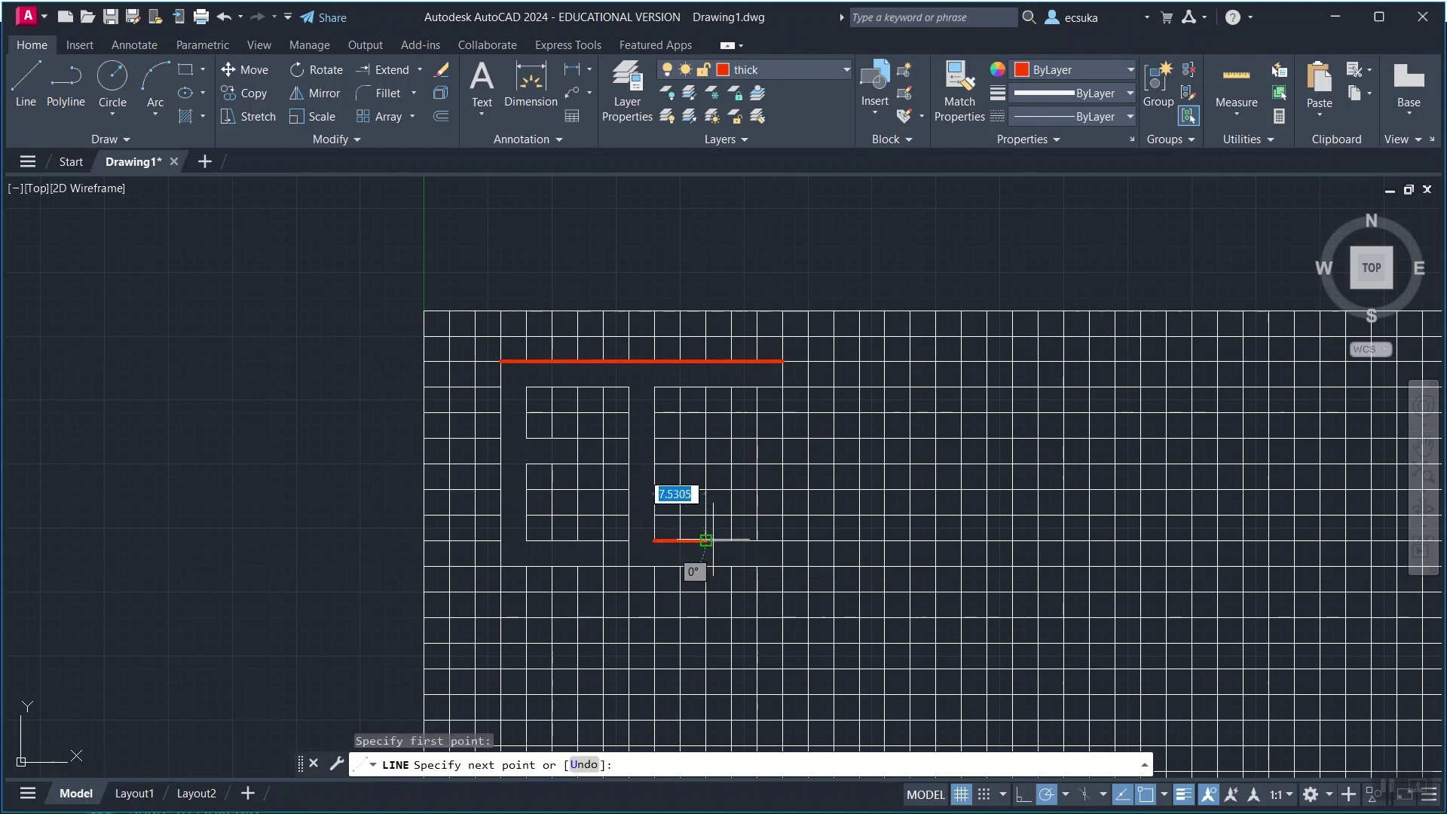
click(782, 540)
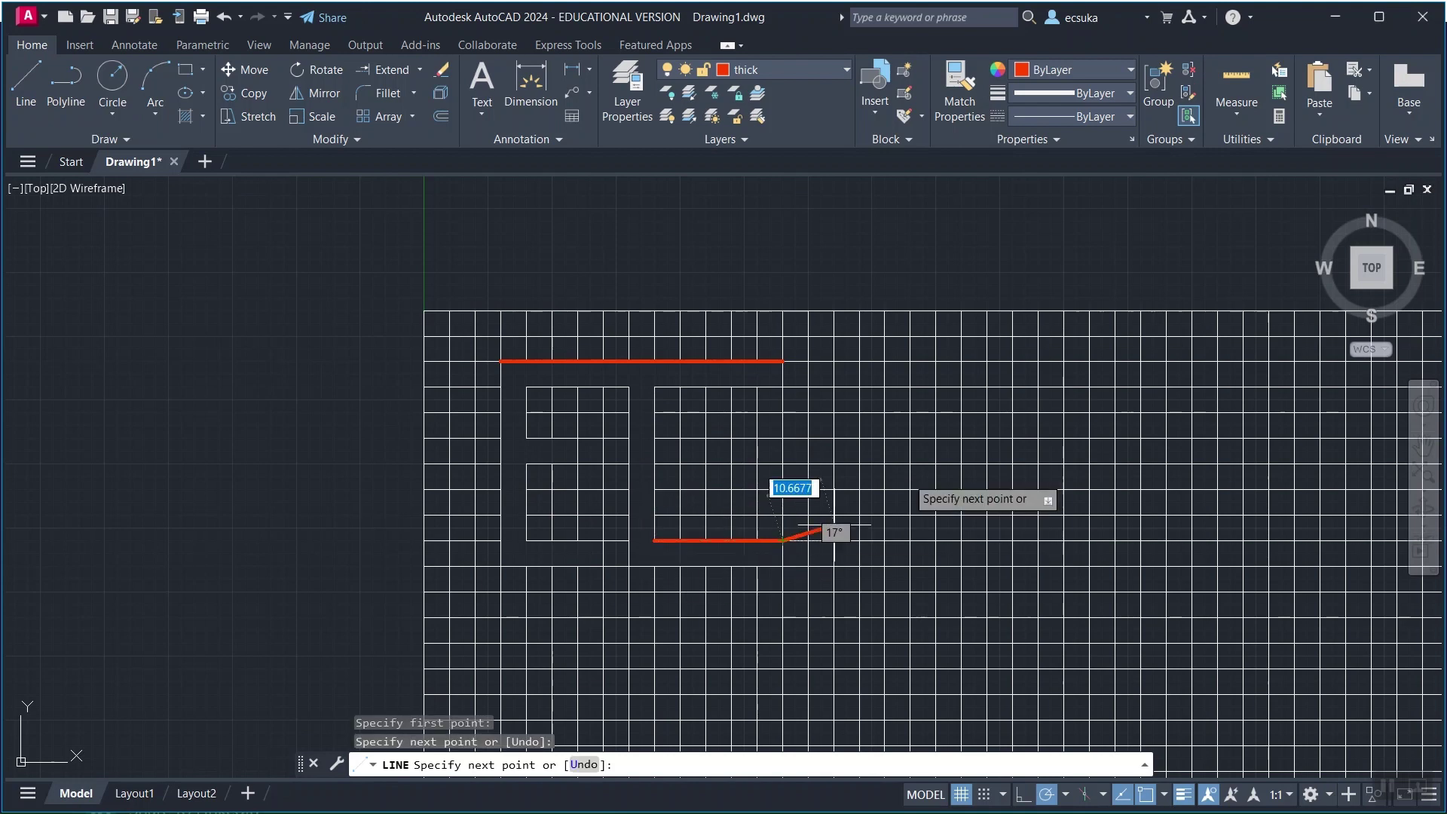
key(Escape)
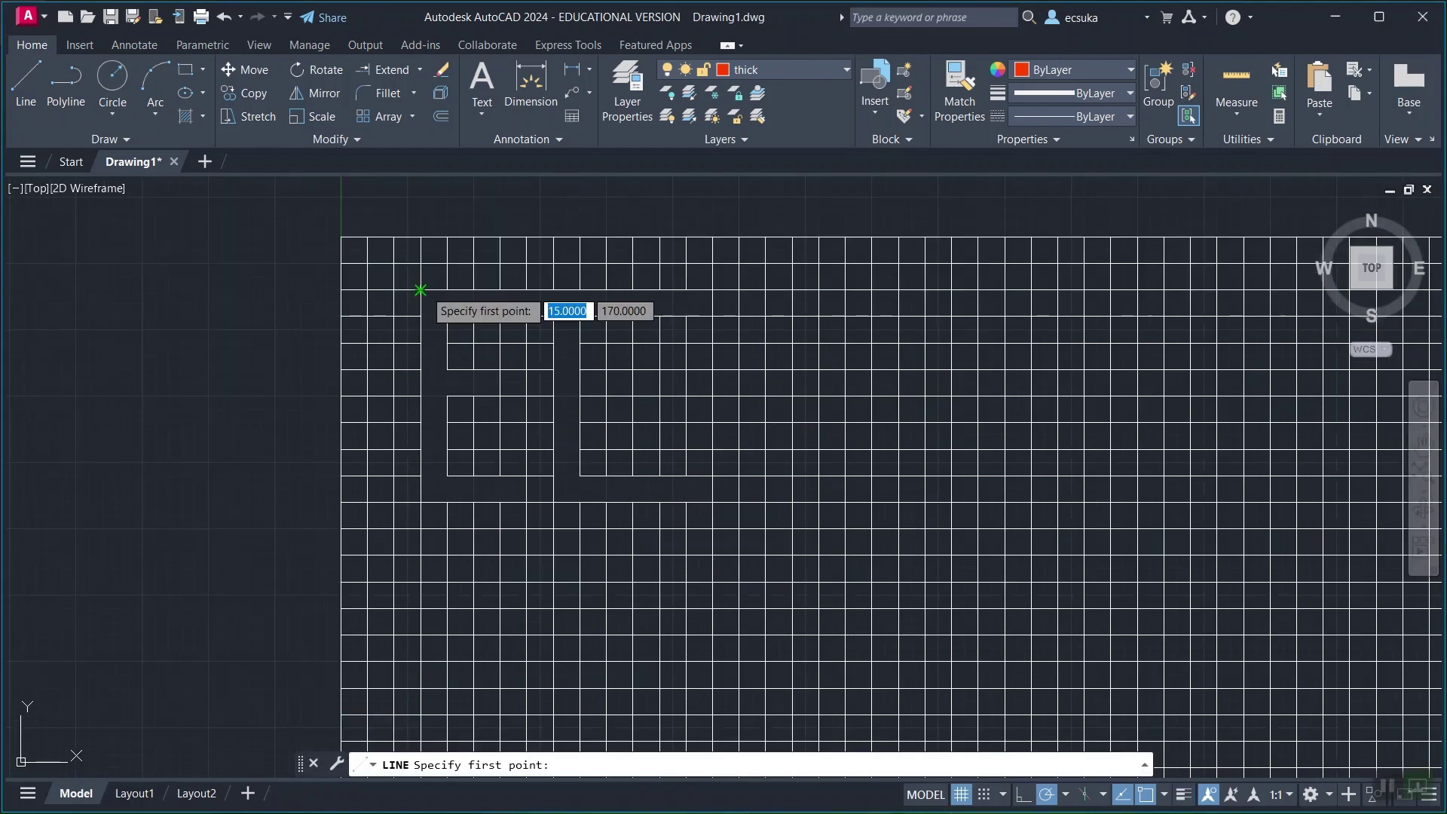
Draw a 55-unit horizontal line on the thick layer along the upper edge of the E and C channels.
click(420, 289)
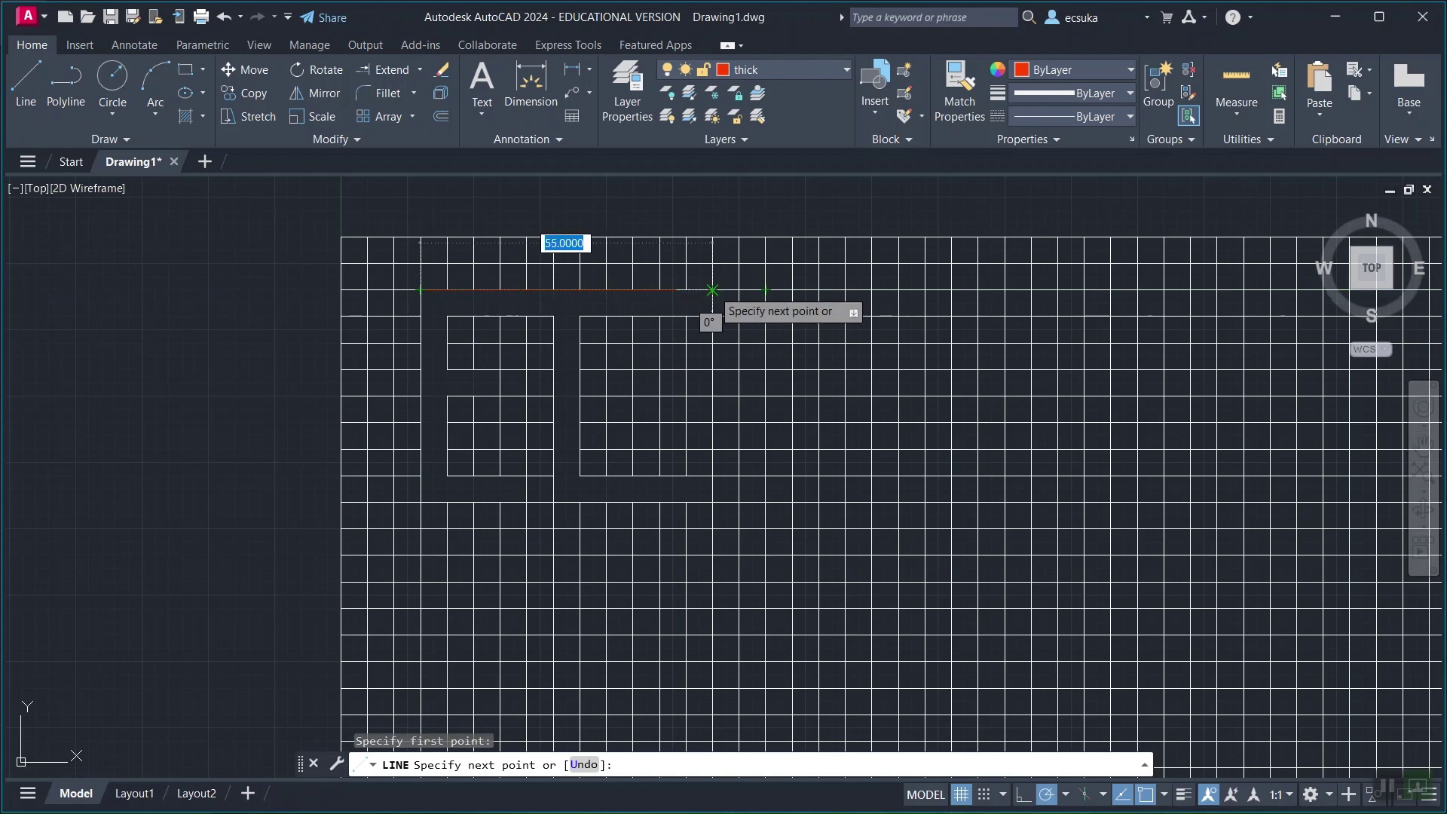
click(712, 289)
key(Escape)
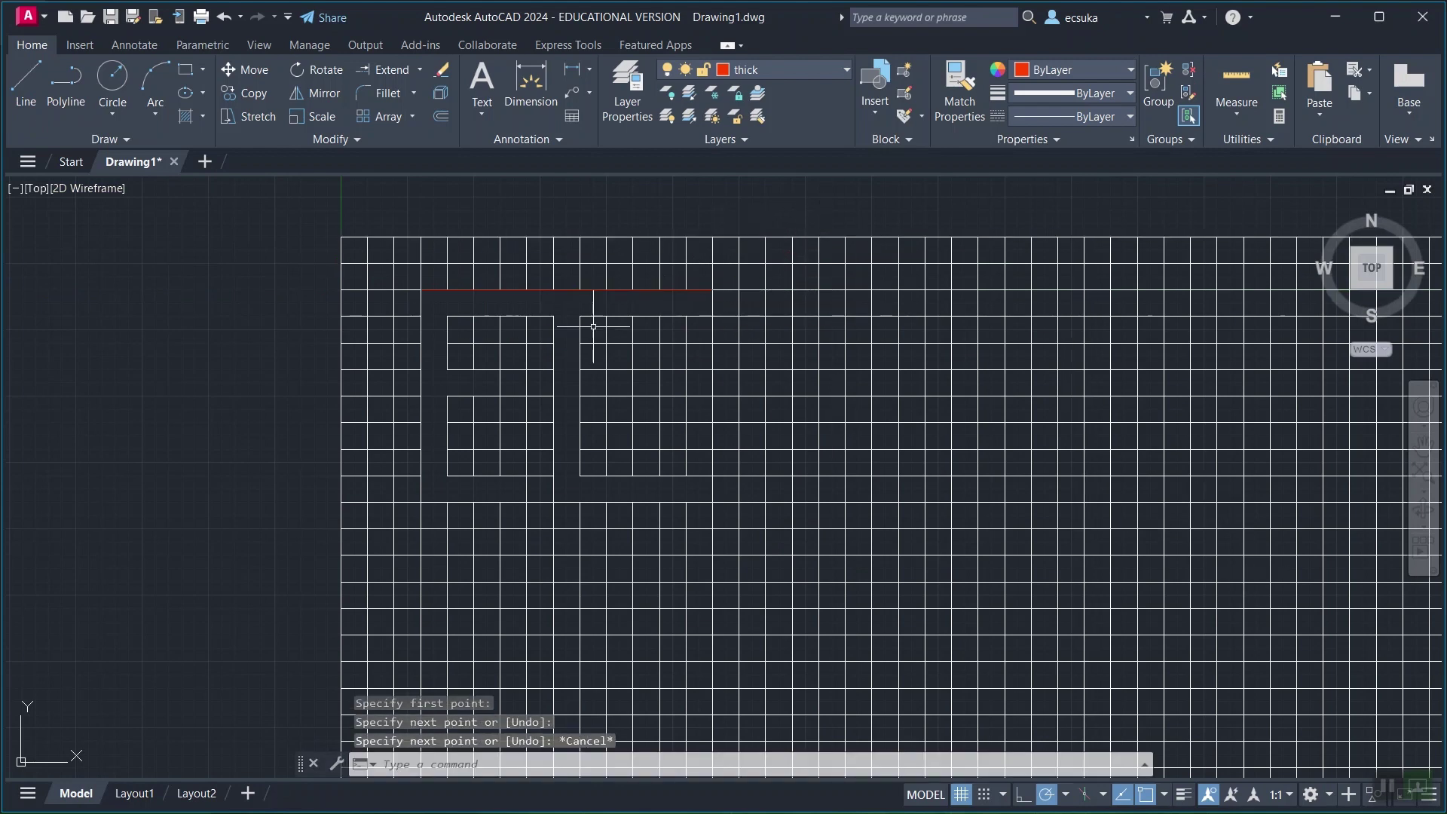
Add the LineWeight toggle to the status bar and turn on lineweight display.
scroll(565, 284, up, 10)
scroll(565, 284, down, 8)
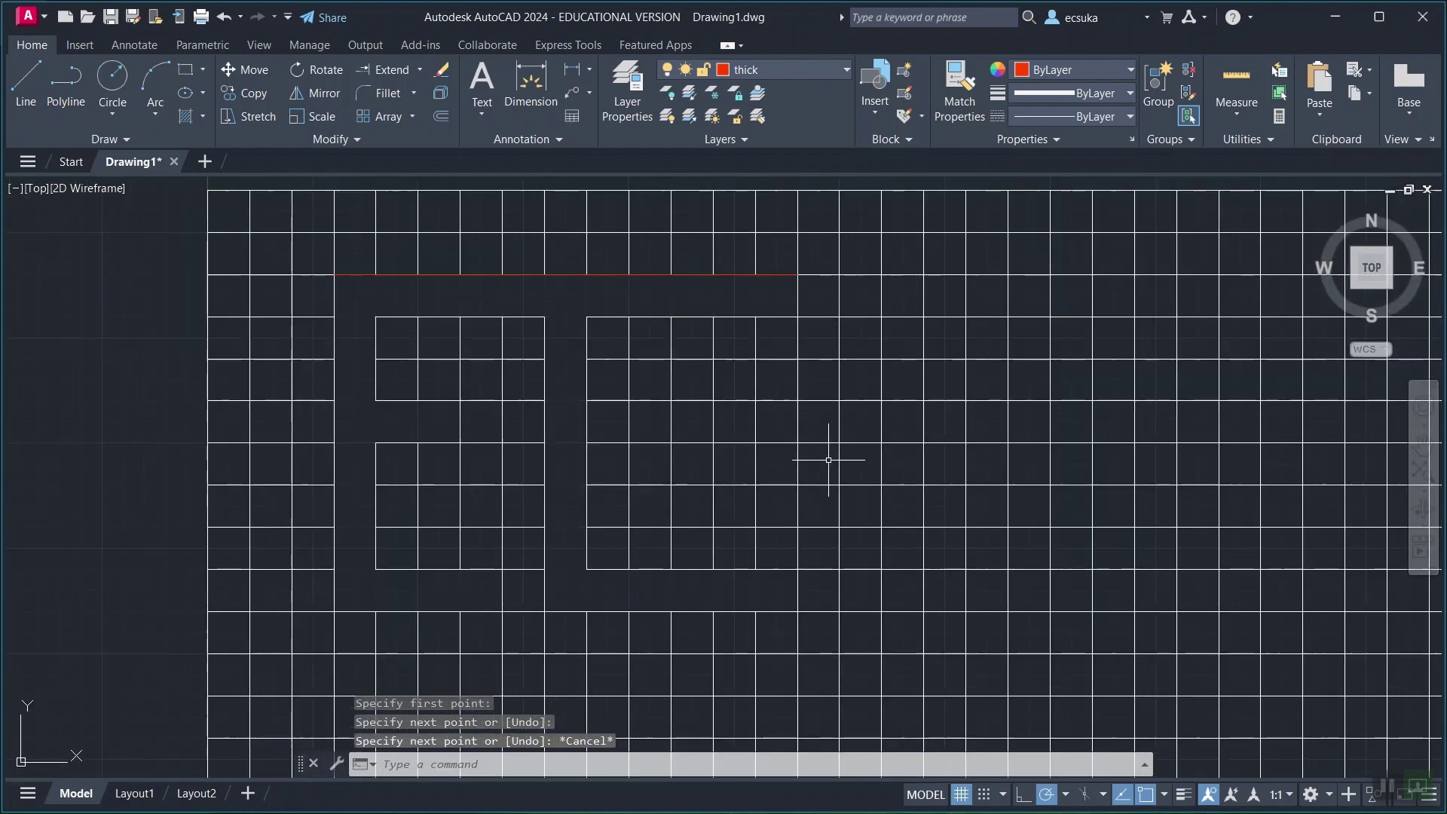
click(1434, 797)
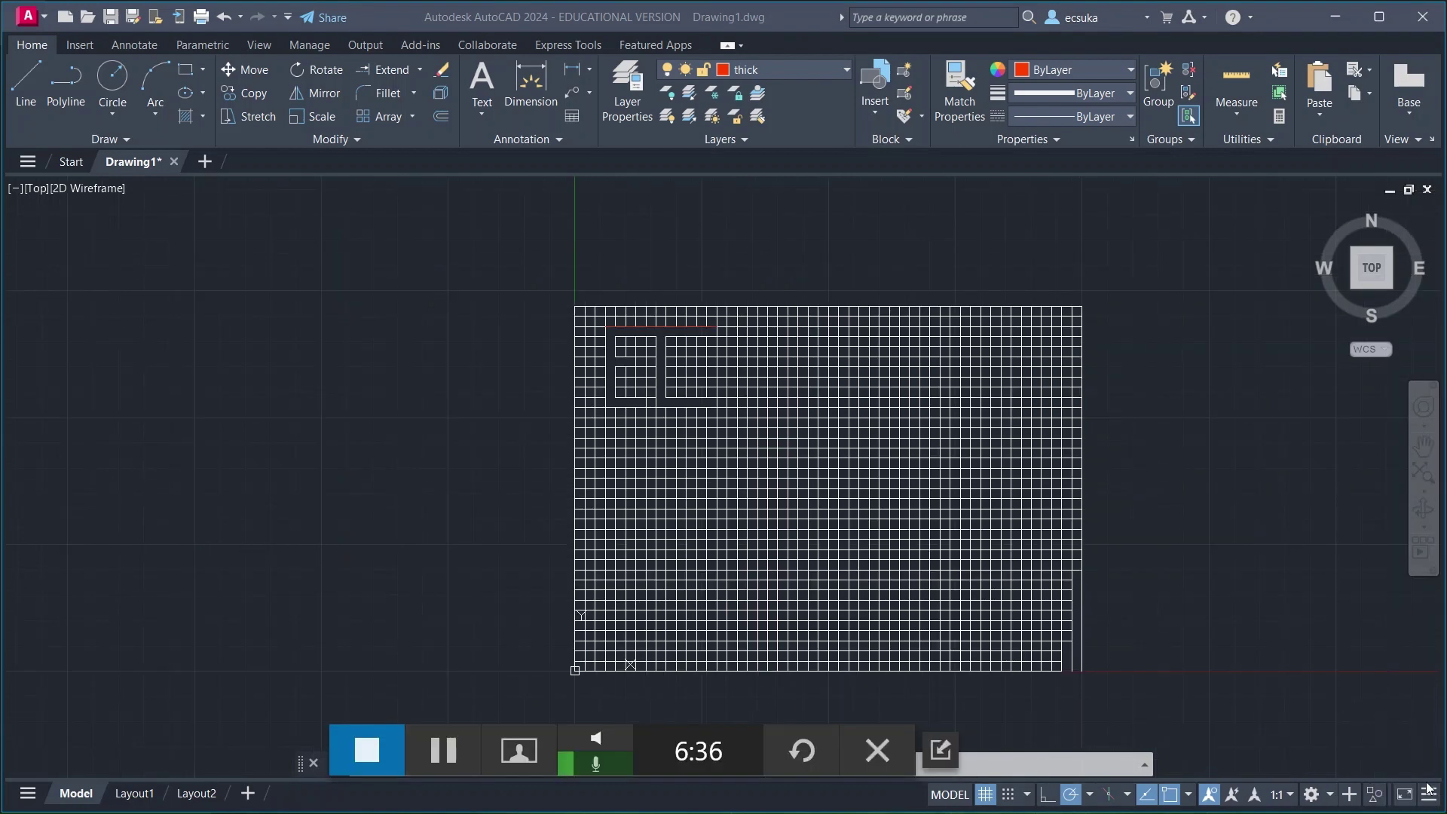
click(1430, 800)
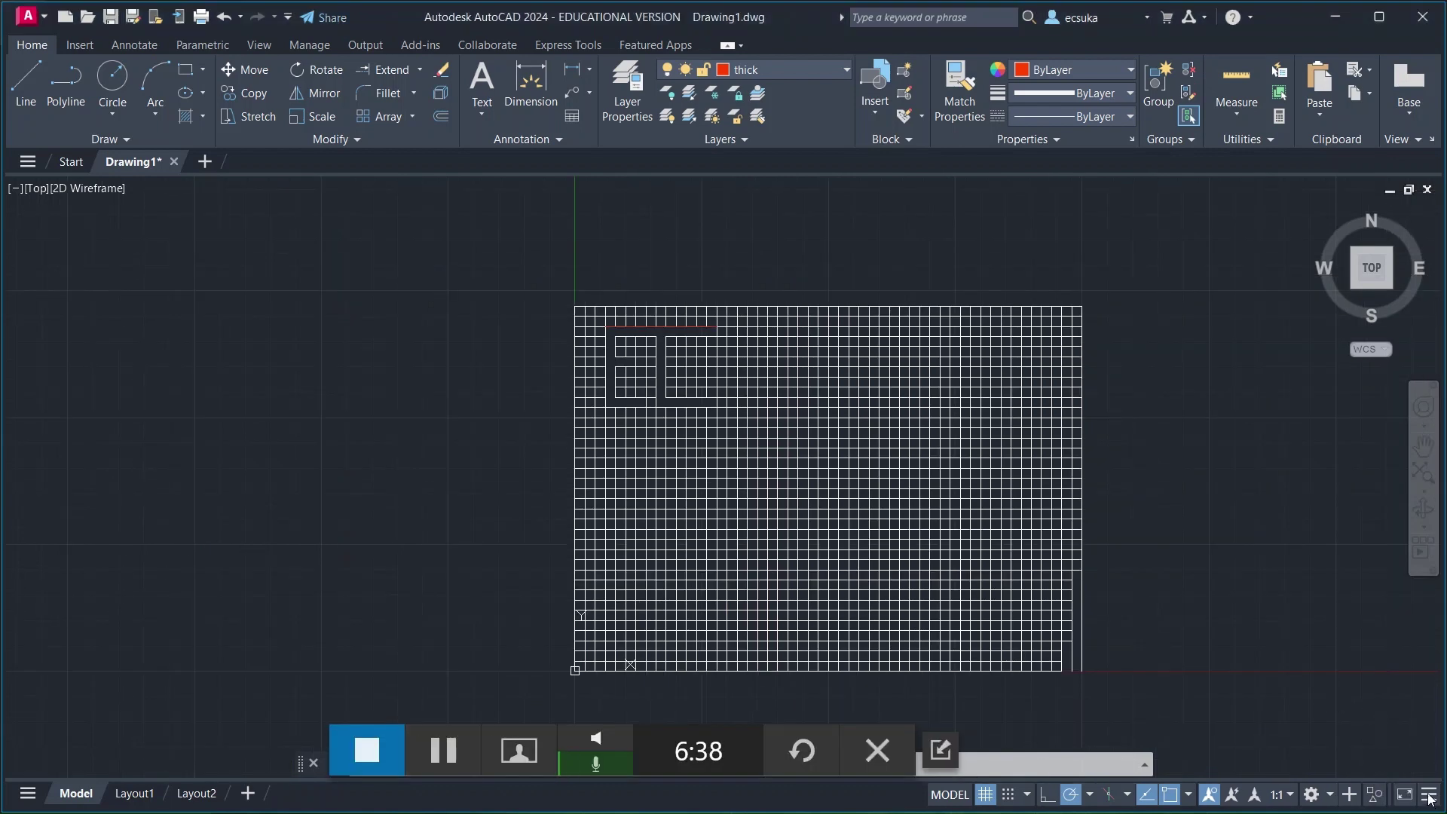
click(1430, 801)
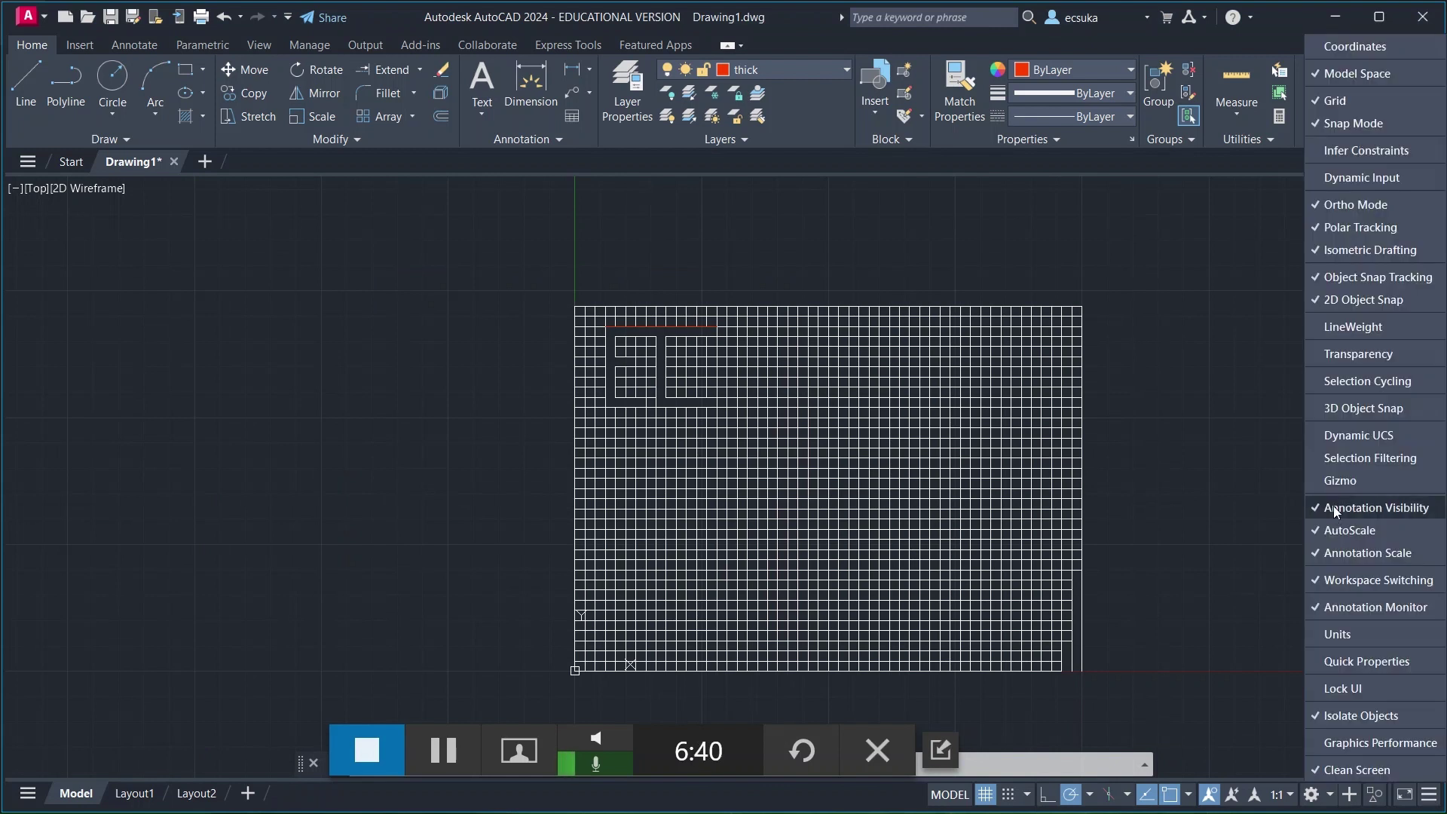
click(1348, 329)
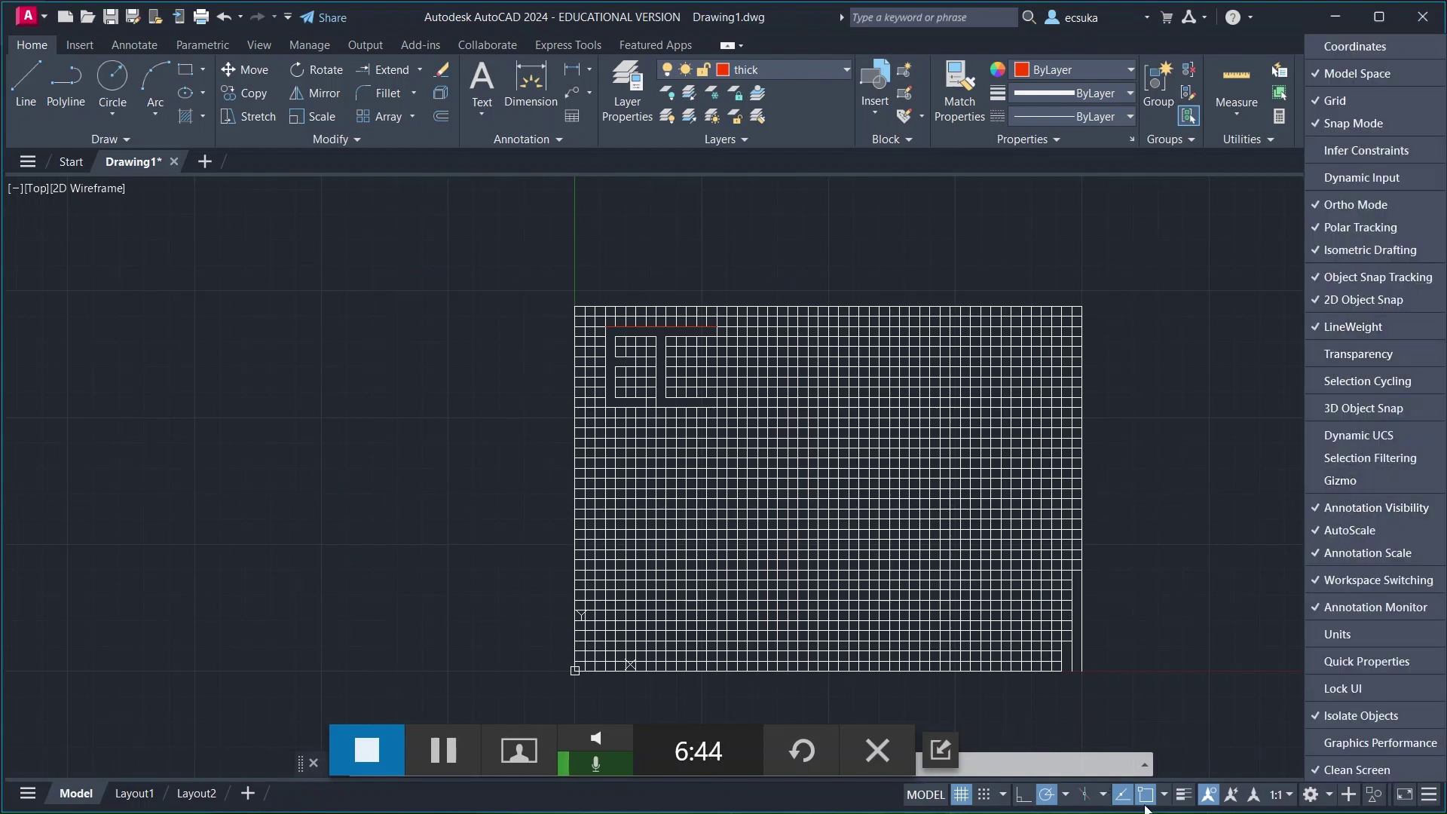
click(1183, 798)
Examine the thick red line at different zoom levels, and switch to Photos to view the reference picture Maze example.jpg.
scroll(661, 361, down, 4)
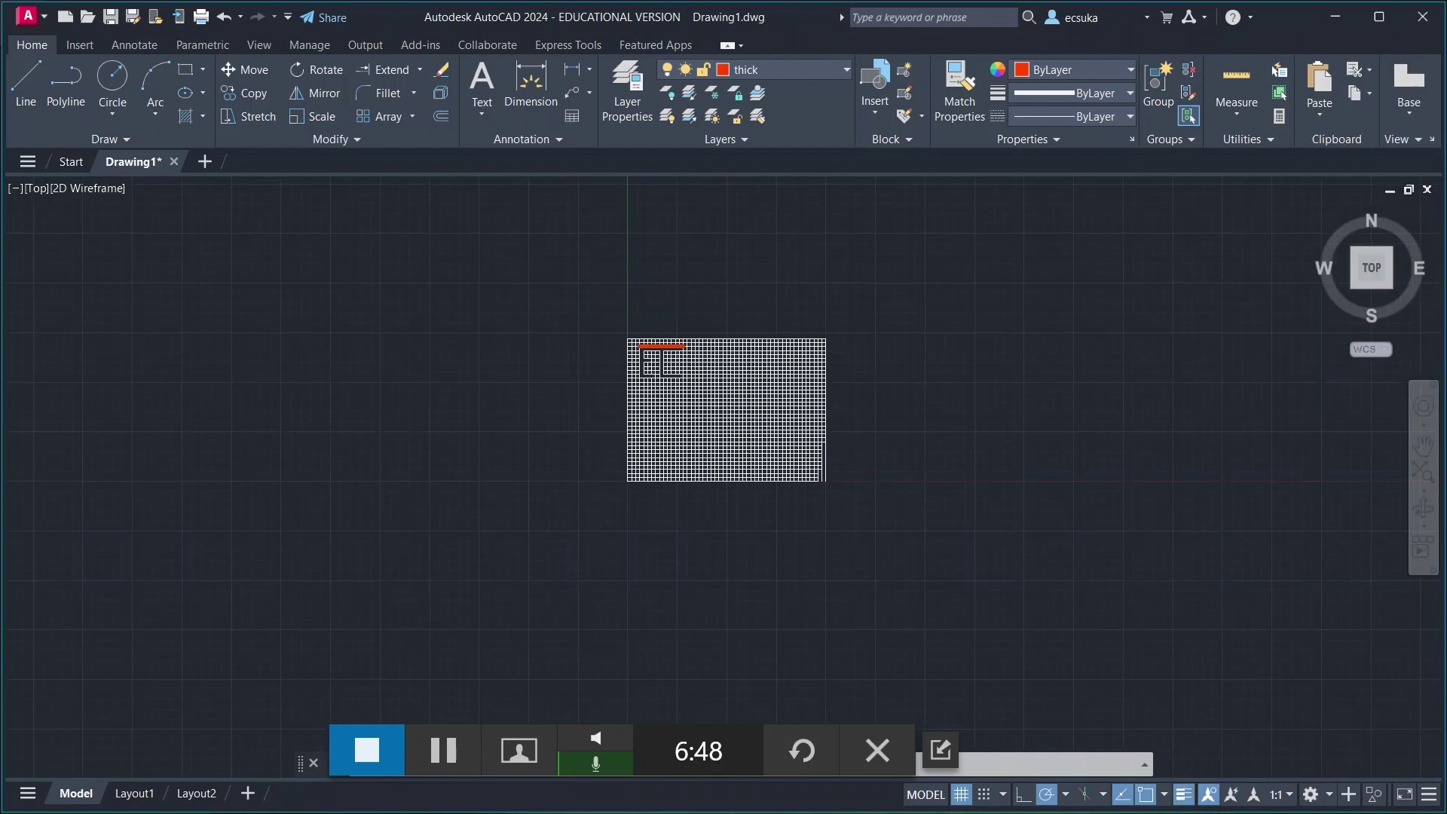
scroll(655, 314, up, 9)
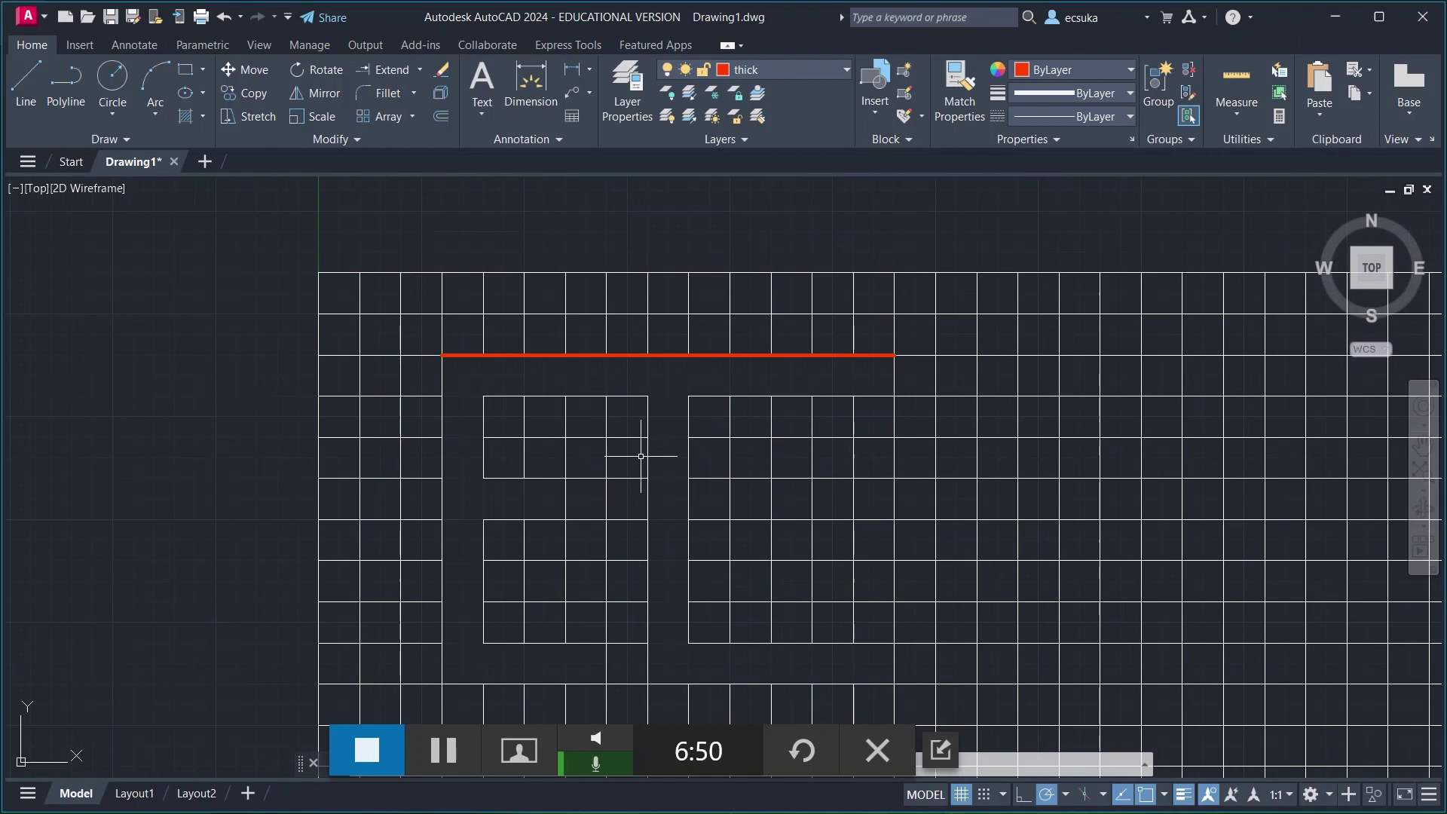
scroll(601, 372, up, 4)
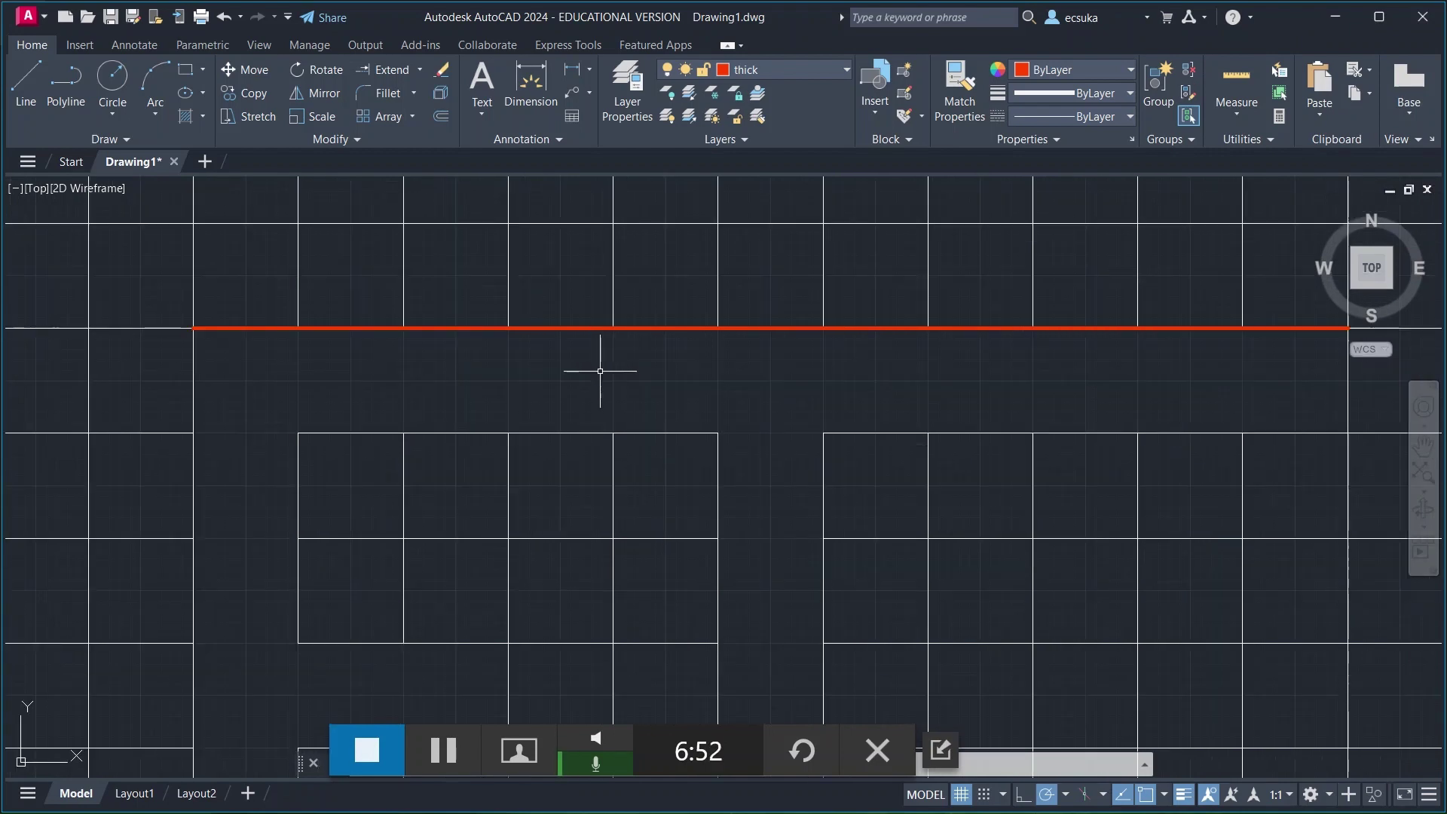
scroll(600, 370, down, 6)
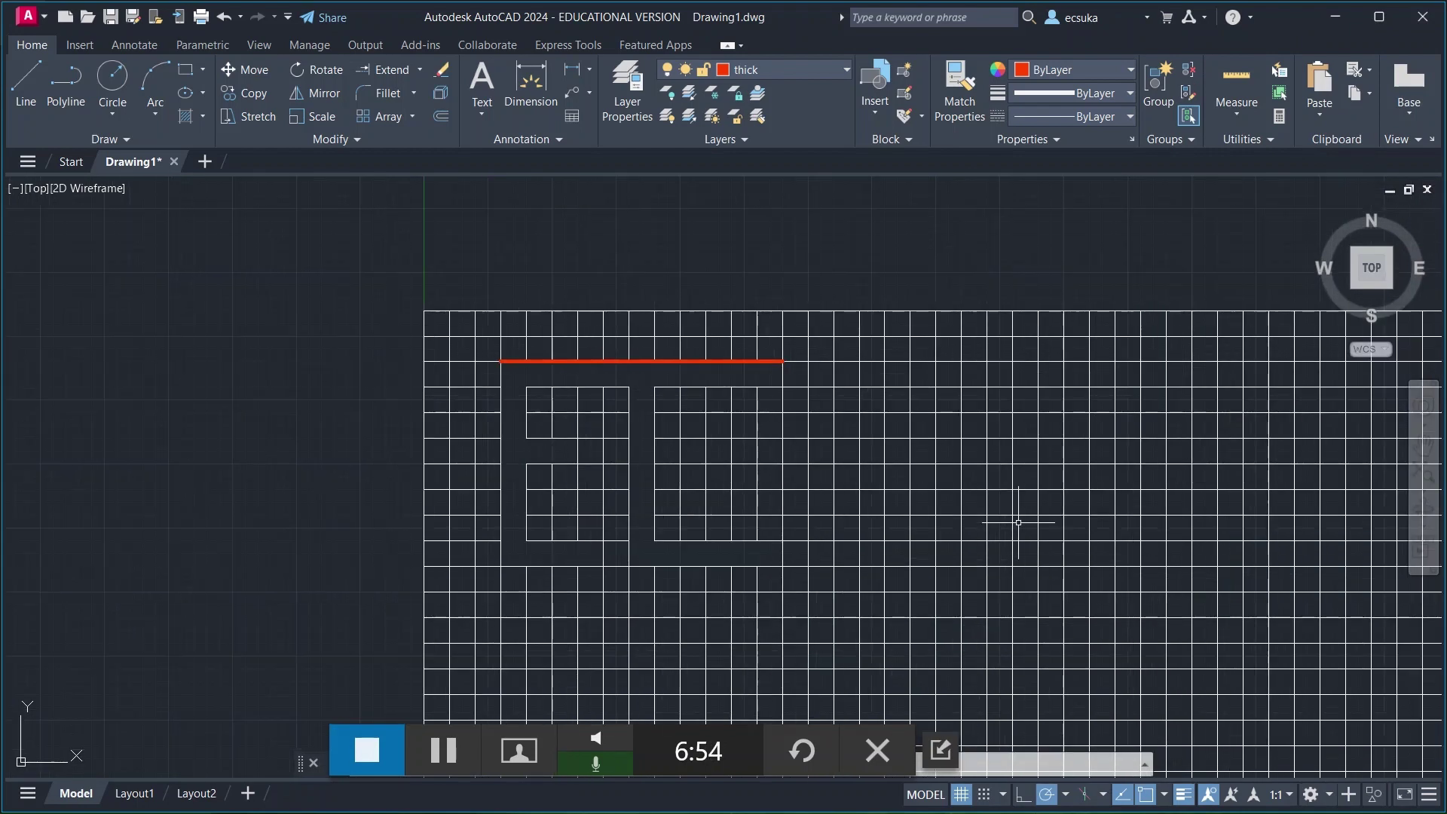
key(alt+Tab)
key(alt+Tab)
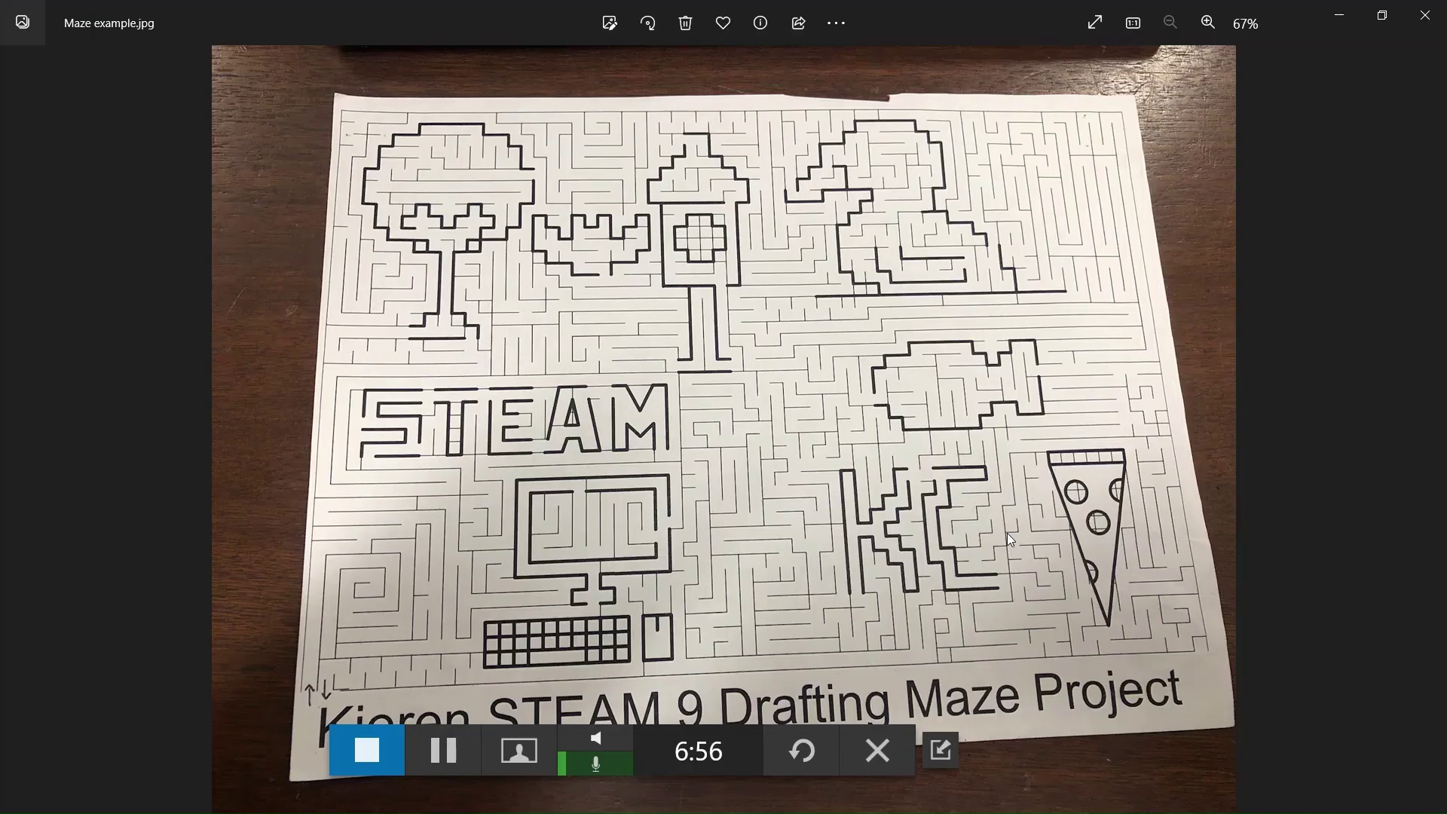